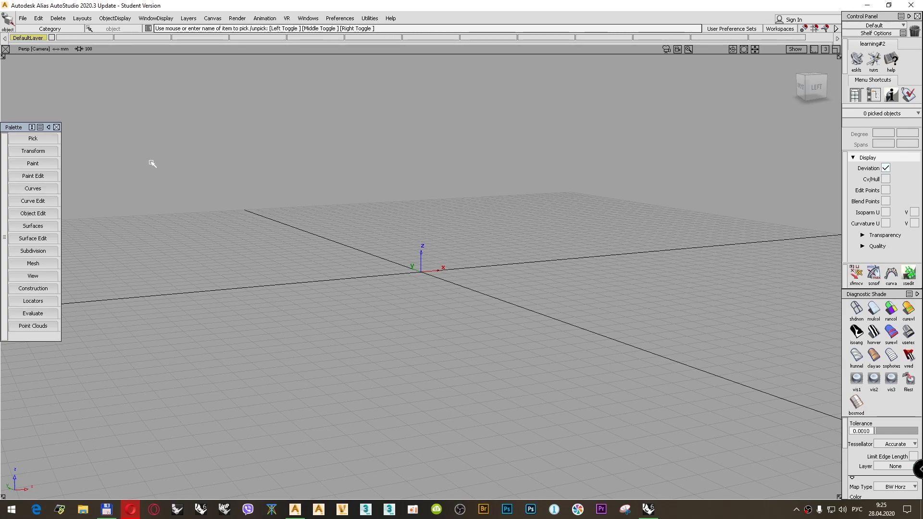
- Open the 11_04 Evaluate Curve Continuity file, deleting all existing stages and keeping the current construction settings
left_click(23, 18)
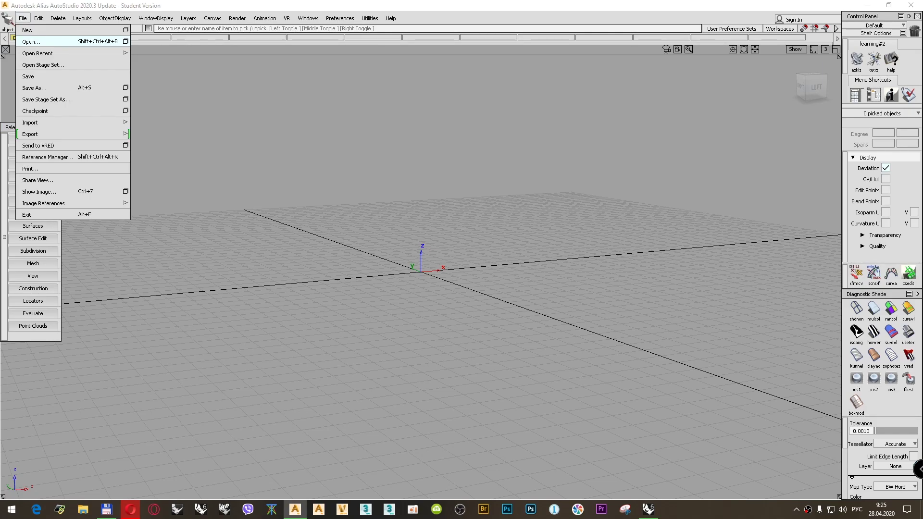
left_click(30, 41)
scroll(311, 249, "down", 6)
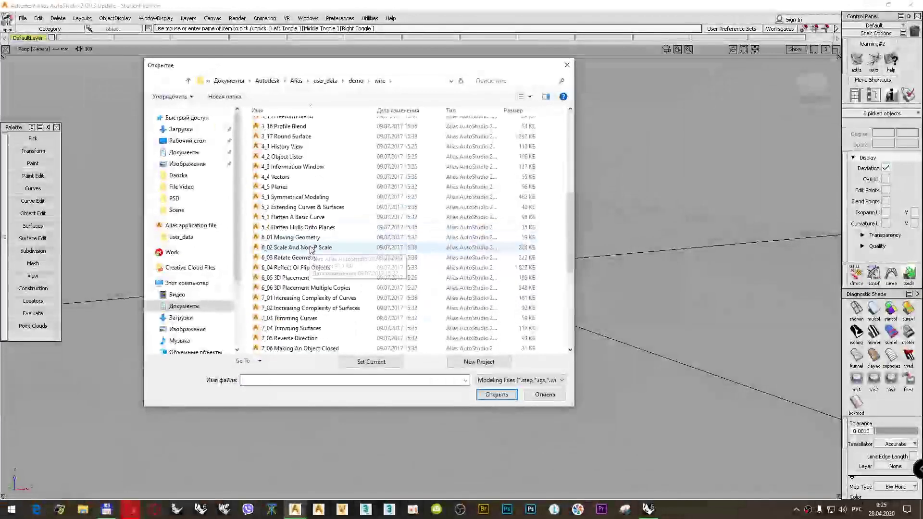
scroll(311, 249, "down", 2)
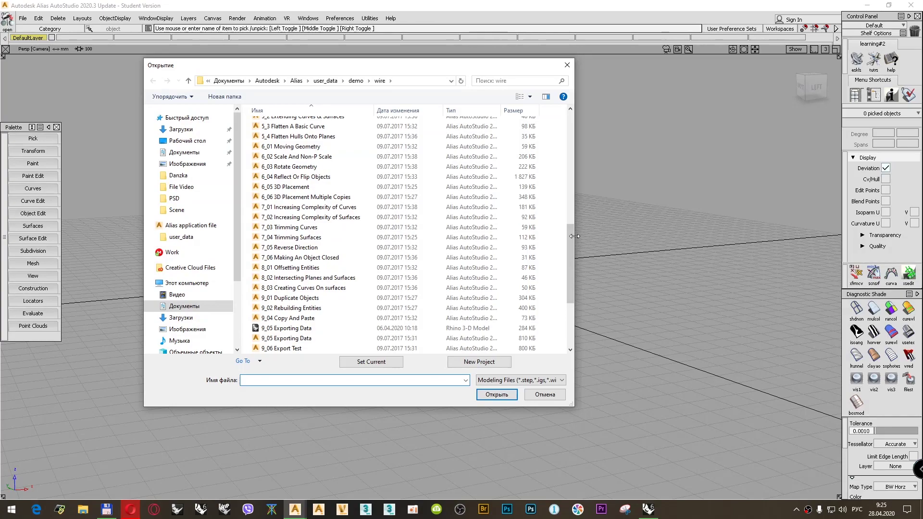
left_click_drag(571, 238, 578, 270)
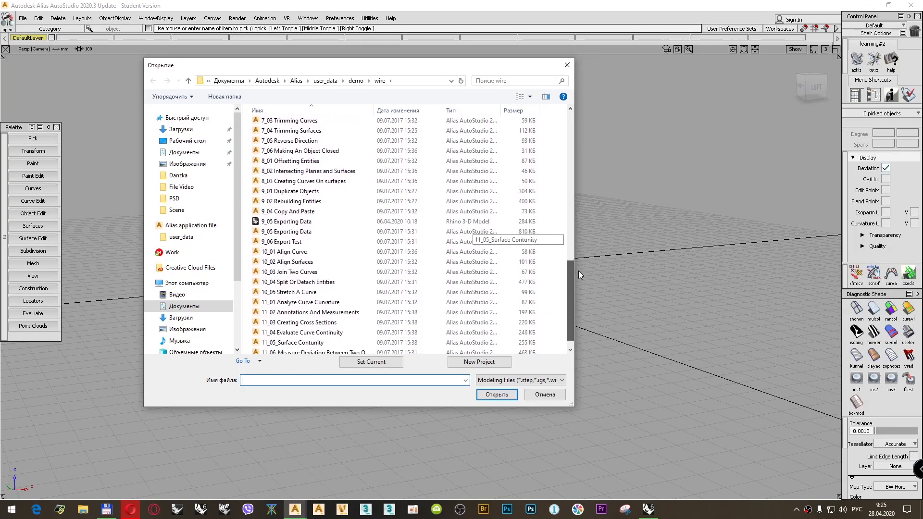
left_click(302, 333)
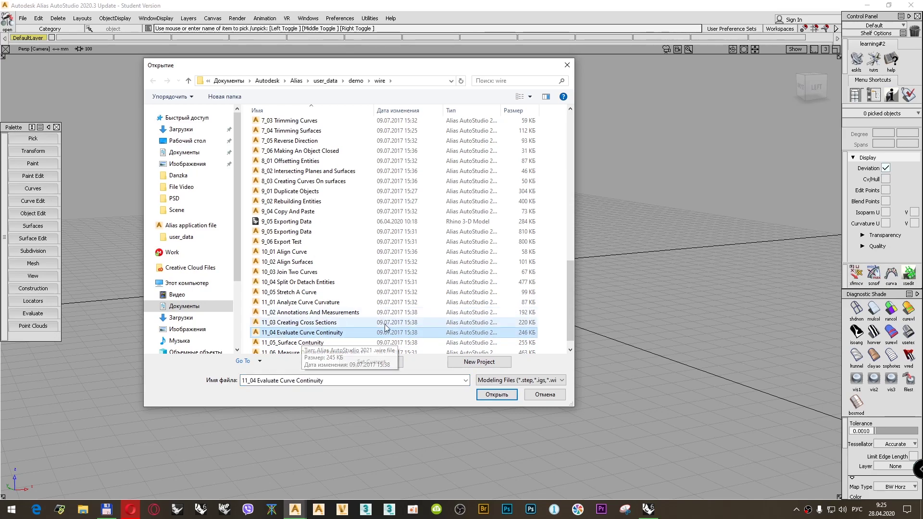
left_click(490, 395)
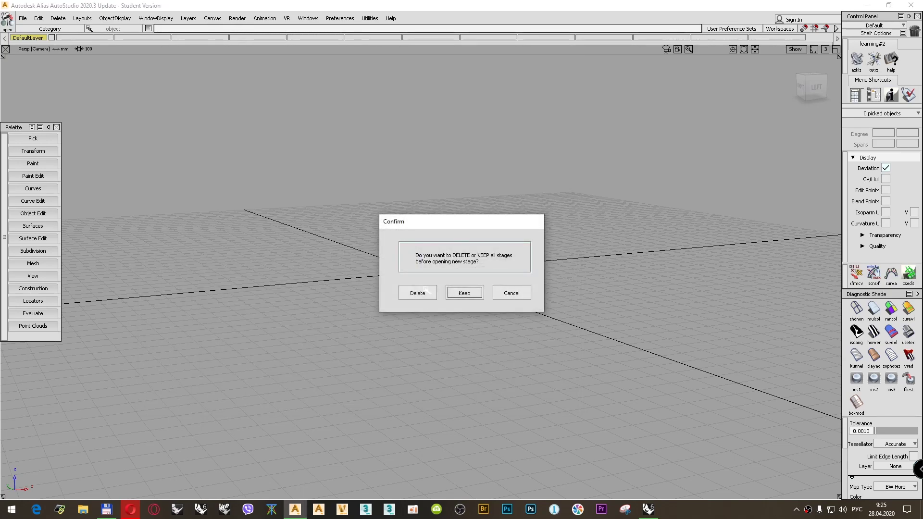
left_click(426, 292)
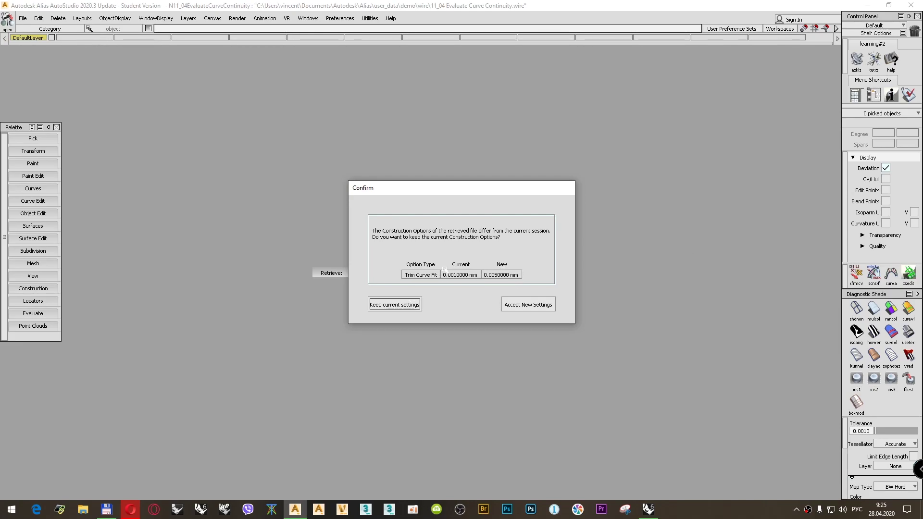
left_click(394, 304)
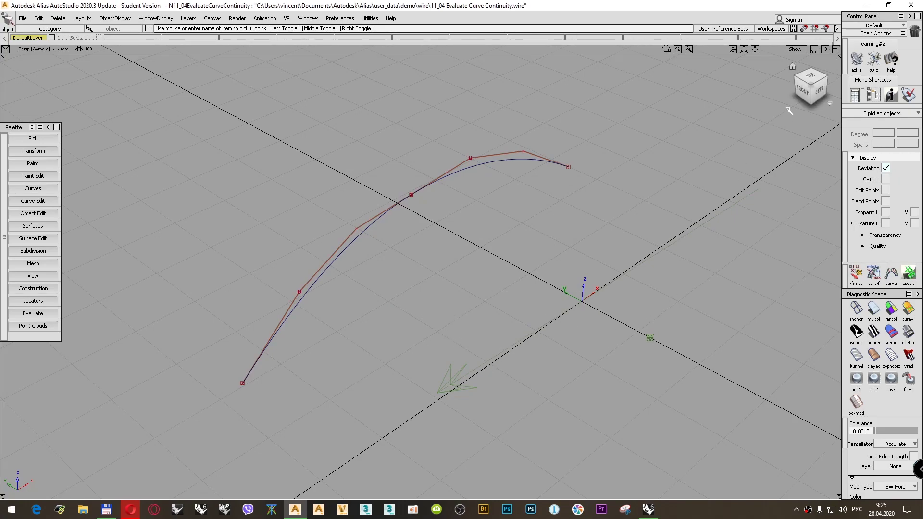
- Hide the lights in the view showing the two joined curves
left_click(797, 50)
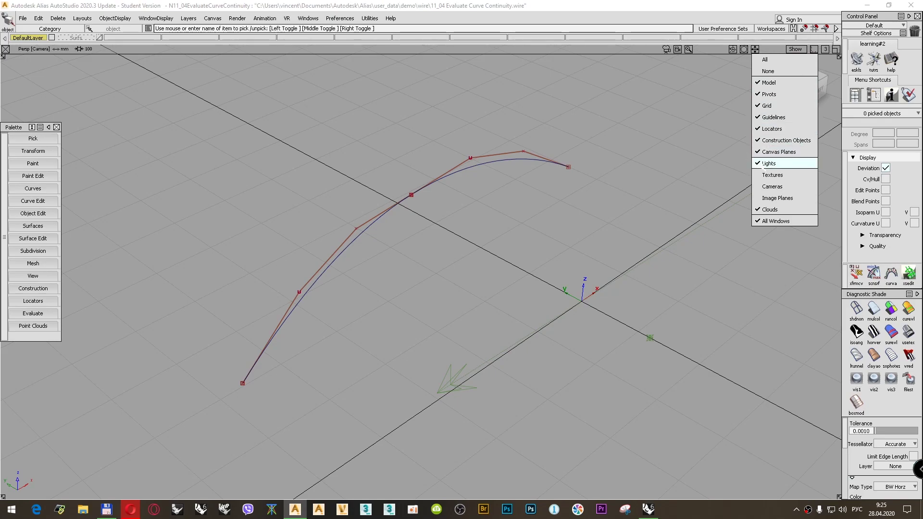
left_click(765, 164)
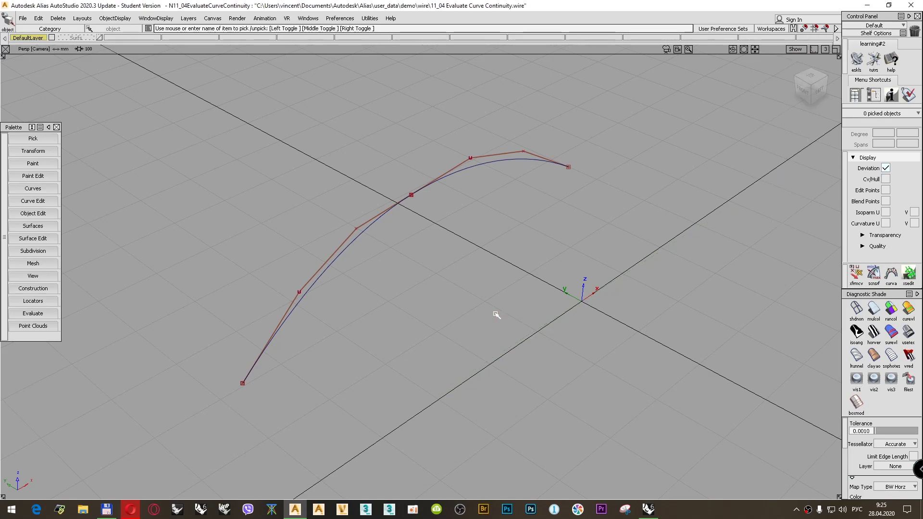
left_click_drag(525, 315, 451, 288, "alt+shift")
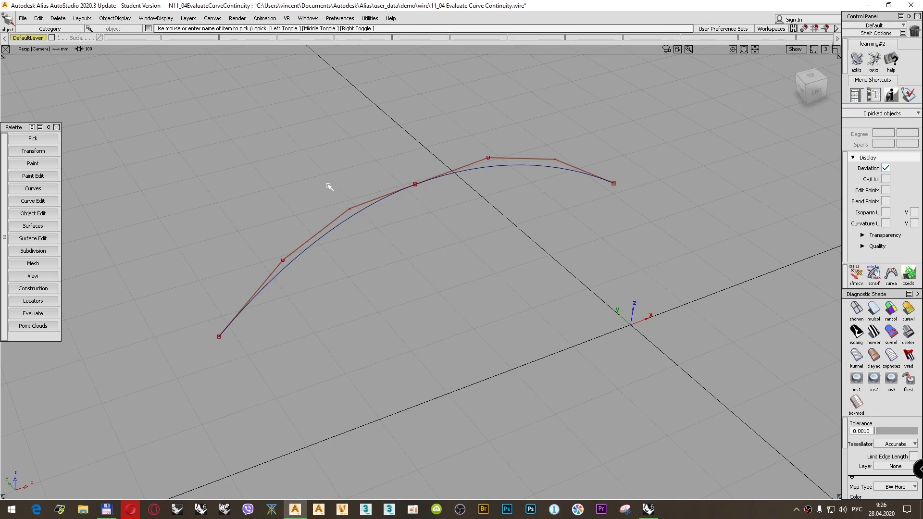
left_click(443, 231, "ctrl+shift")
left_click(358, 213)
left_click_drag(408, 231, 411, 208, "ctrl+shift")
left_click(461, 175)
left_click_drag(476, 237, 474, 216, "ctrl+shift")
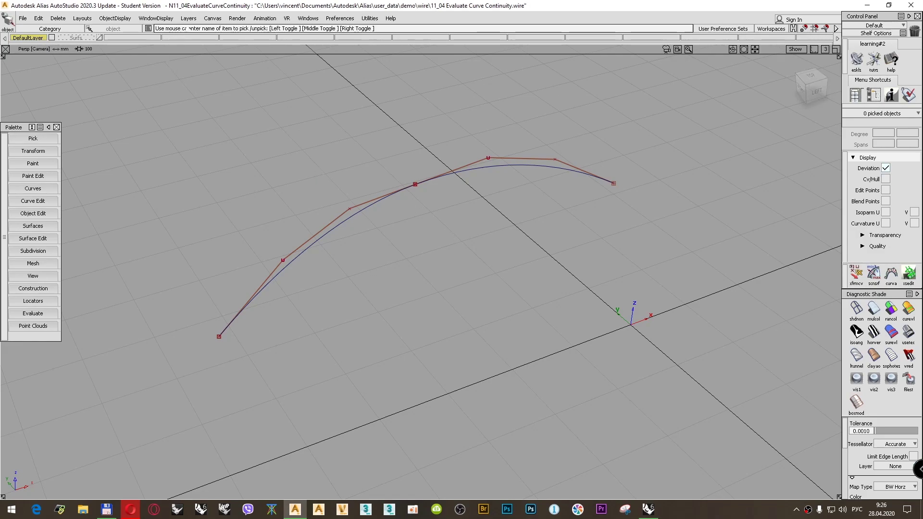
- Create a new layer and name it Picture
left_click(189, 18)
left_click(192, 29)
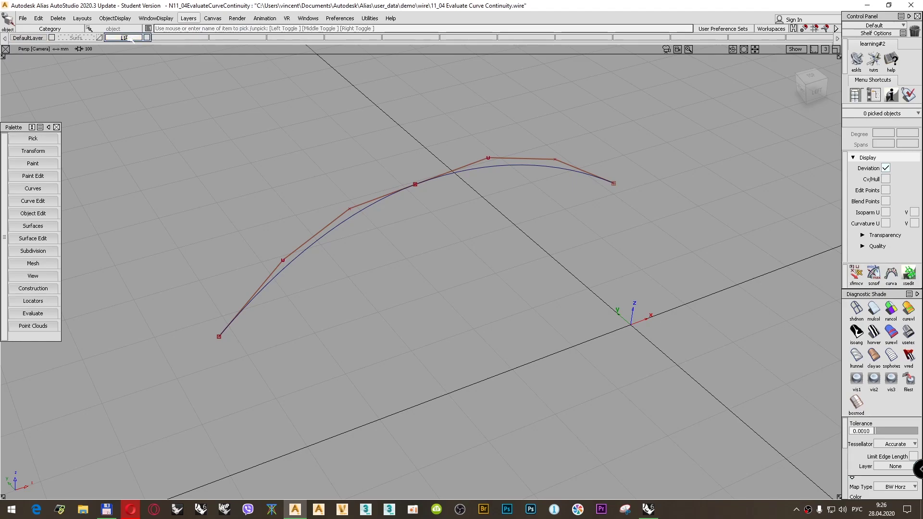
key("alt+shift")
key("BackSpace")
key("BackSpace")
type("pICTURE")
key("Return")
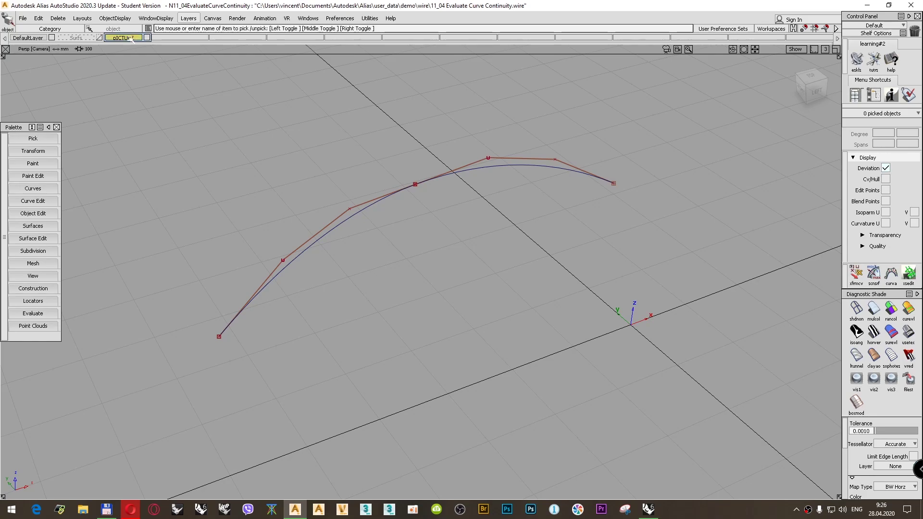
key("alt+shift")
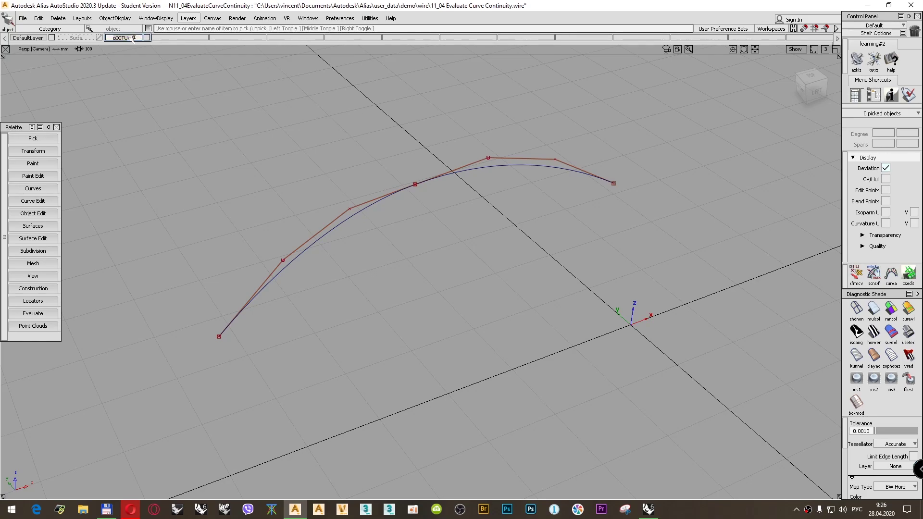
key("alt+shift")
key("BackSpace")
key("BackSpace")
key("BackSpace")
key("BackSpace")
key("BackSpace")
key("BackSpace")
key("BackSpace")
type("Picture")
key("Return")
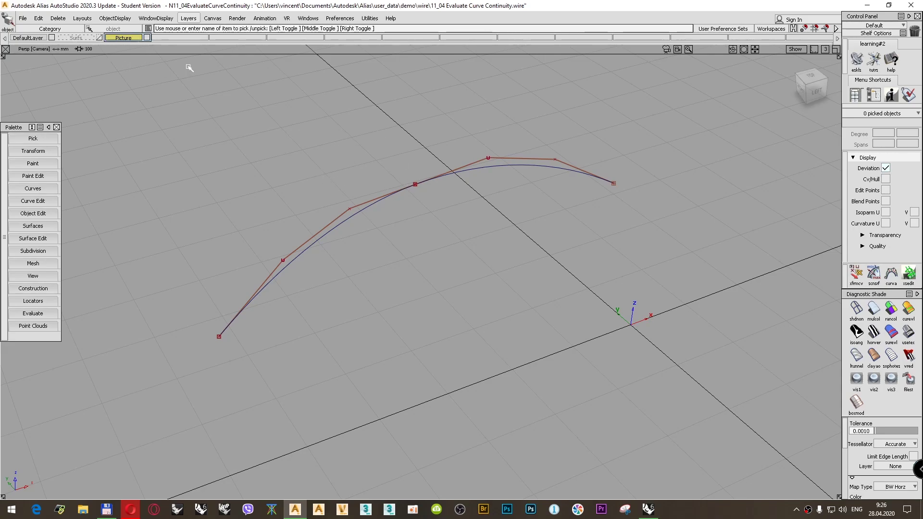
- Create another new layer and name it Curve
left_click(188, 18)
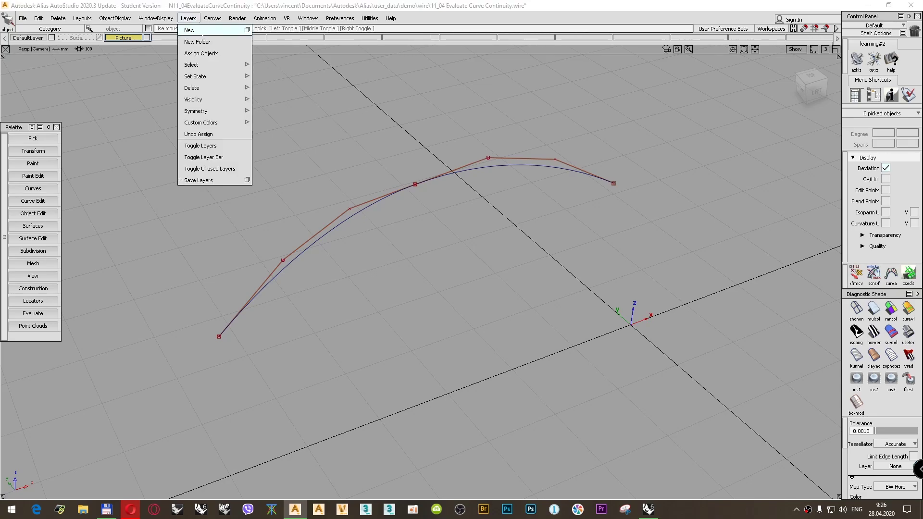
left_click(195, 29)
double_click(171, 37)
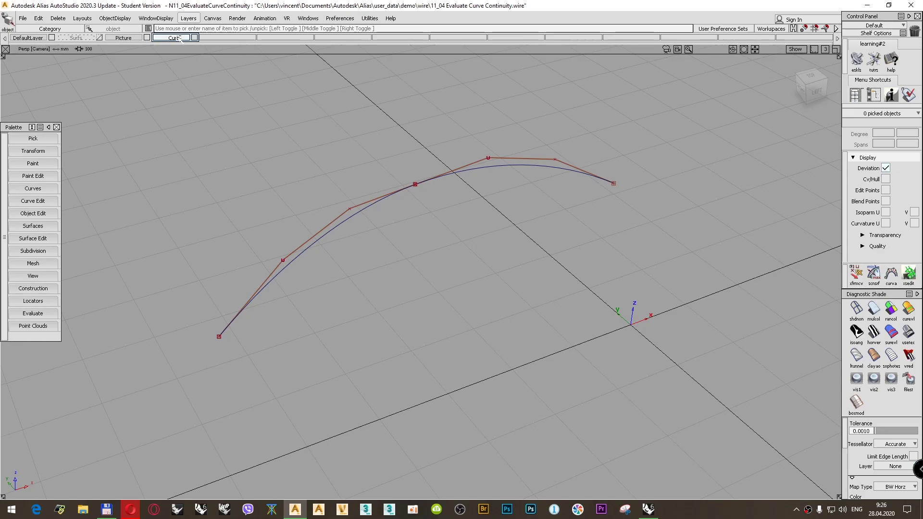
type("Curve")
key("Return")
- Assign both curves to the Curve layer and hide that layer
left_click_drag(223, 72, 226, 140, "ctrl+shift")
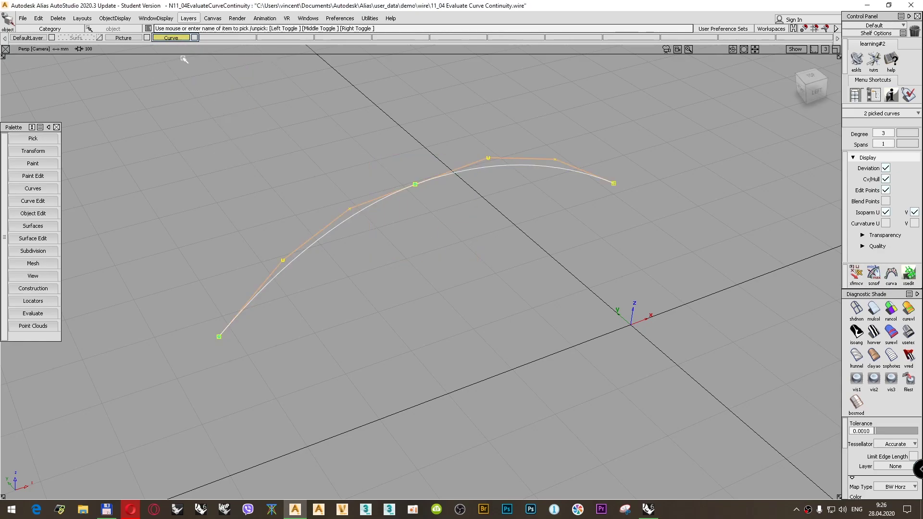
right_click_drag(172, 38, 185, 46)
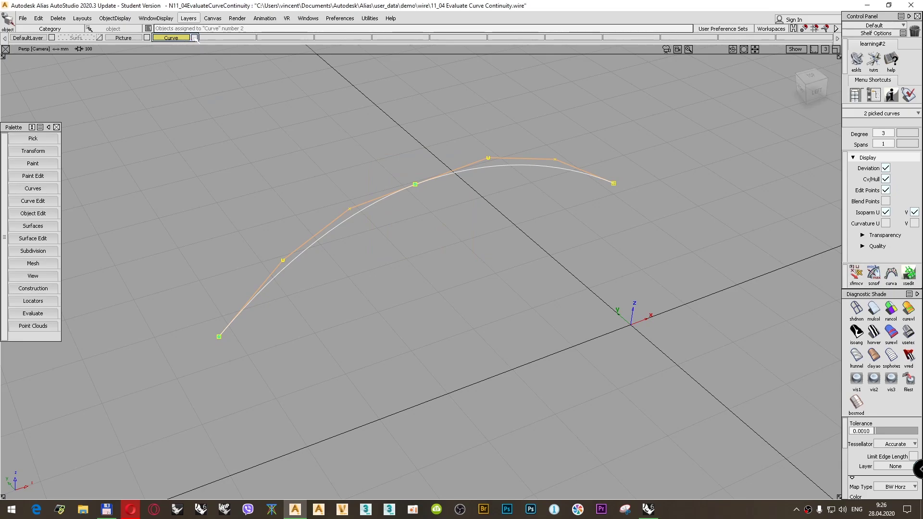
left_click(195, 38)
- With the Picture layer active, import the CombPlot4 picture as an image plane in the Front view
left_click(126, 38)
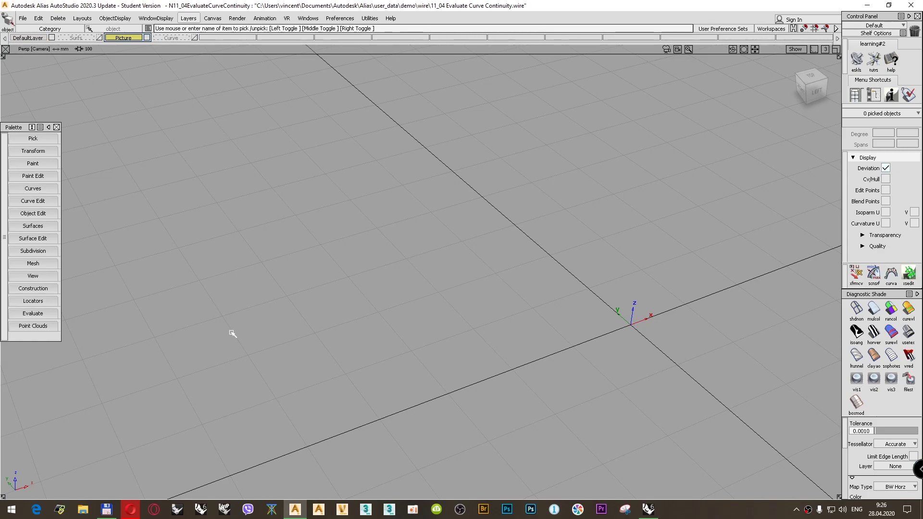
key("F10")
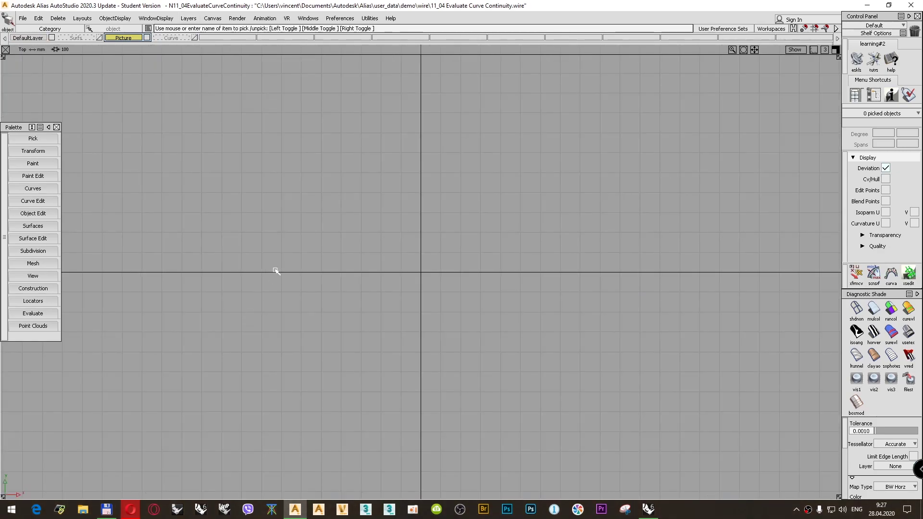
key("F10")
left_click(23, 18)
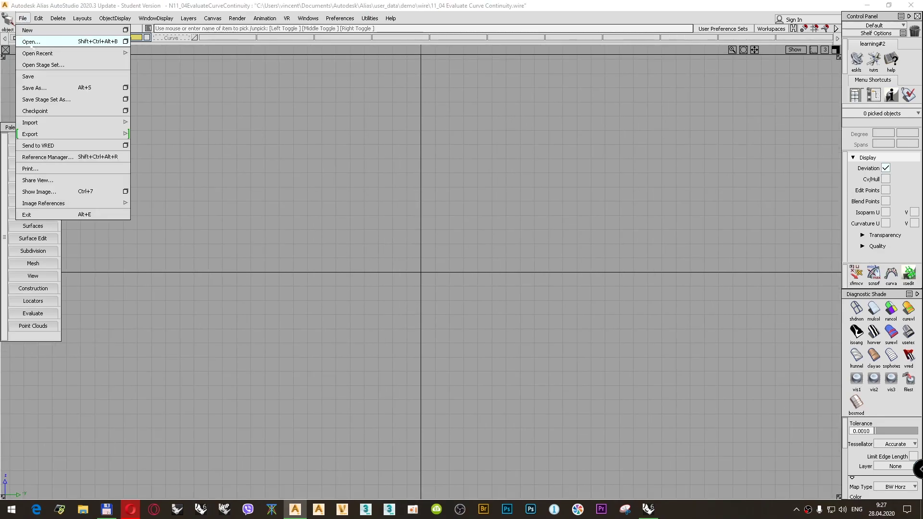
mouse_move(88, 122)
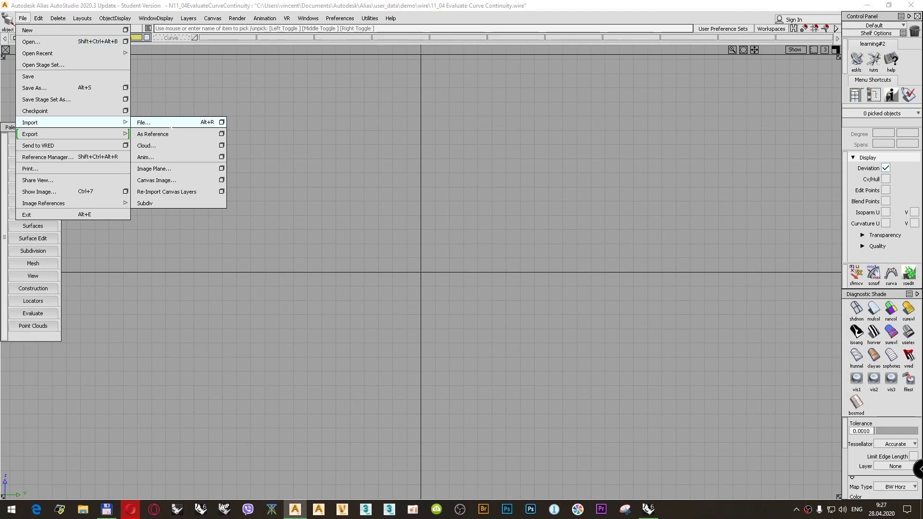
left_click(176, 170)
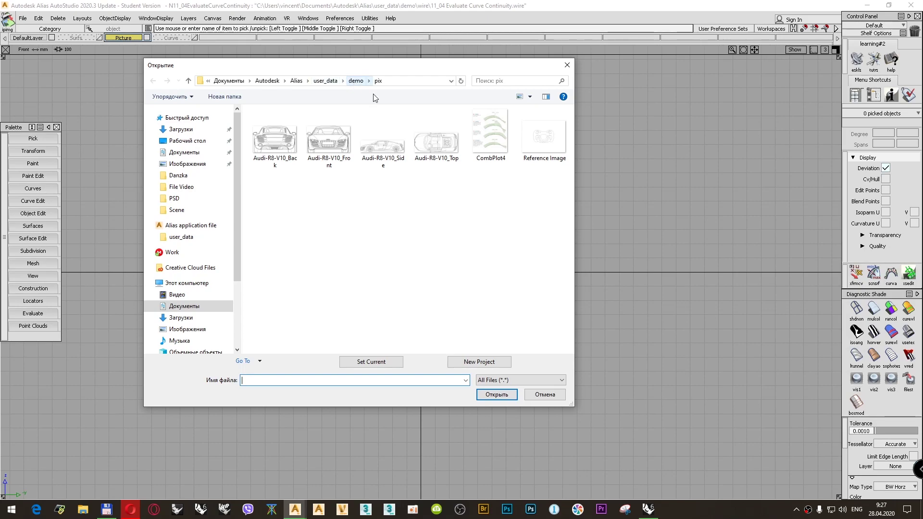
double_click(481, 130)
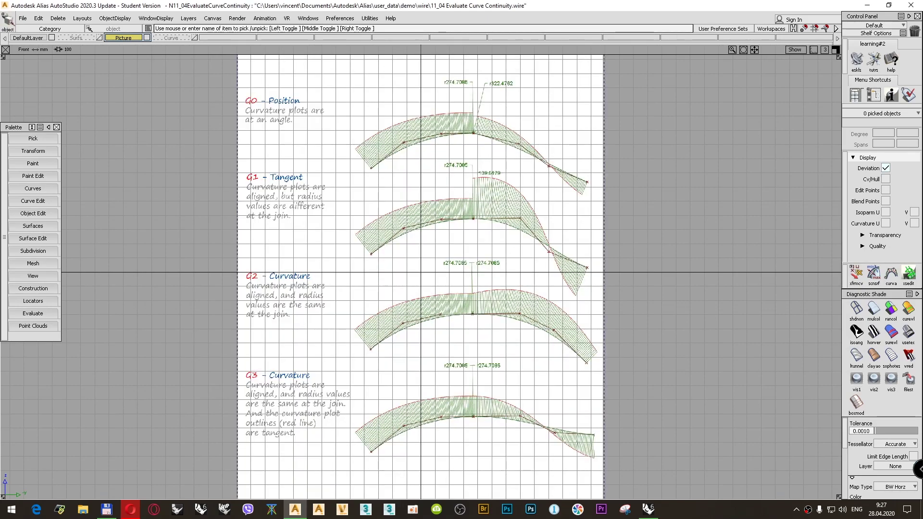
- Hide the grid so the imported continuity chart can be read clearly
scroll(407, 183, "down", 3)
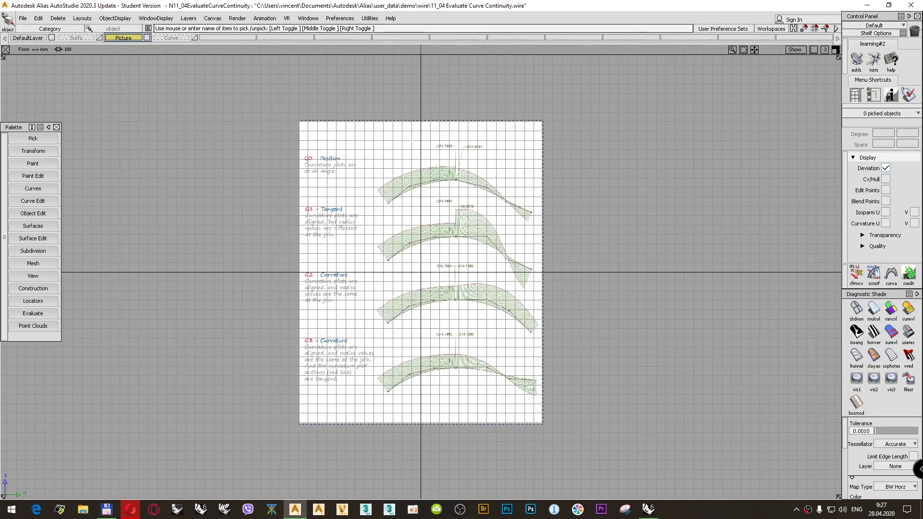
left_click(798, 49)
left_click(780, 107)
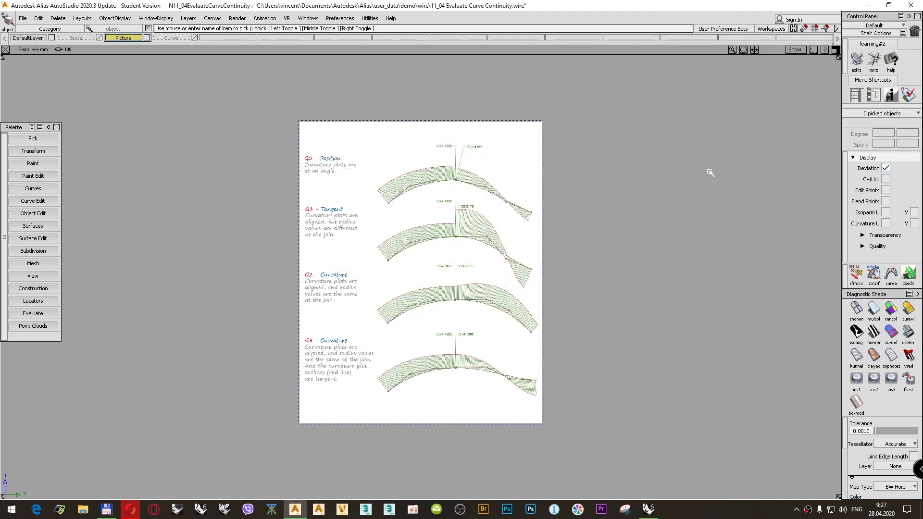
scroll(494, 268, "up", 1)
left_click_drag(635, 193, 636, 208, "ctrl+shift")
right_click_drag(558, 205, 498, 236, "alt+shift")
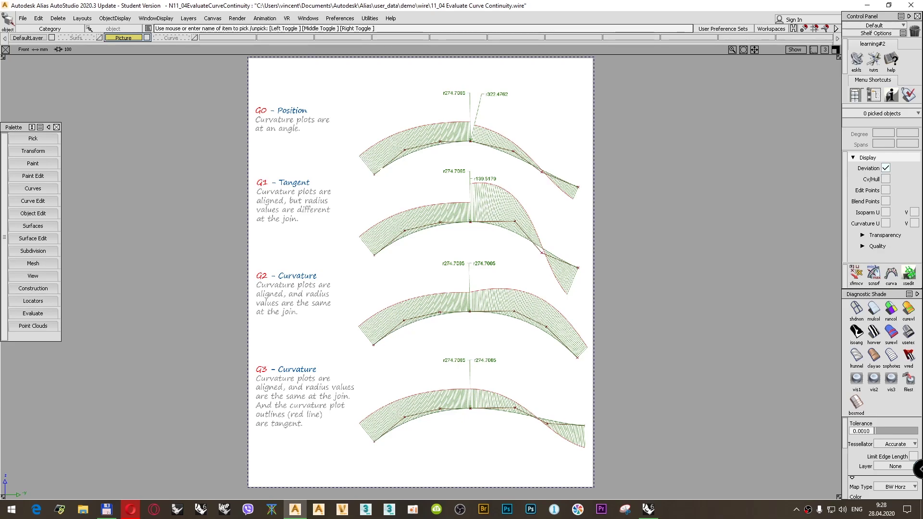
right_click_drag(404, 144, 392, 193, "alt+shift")
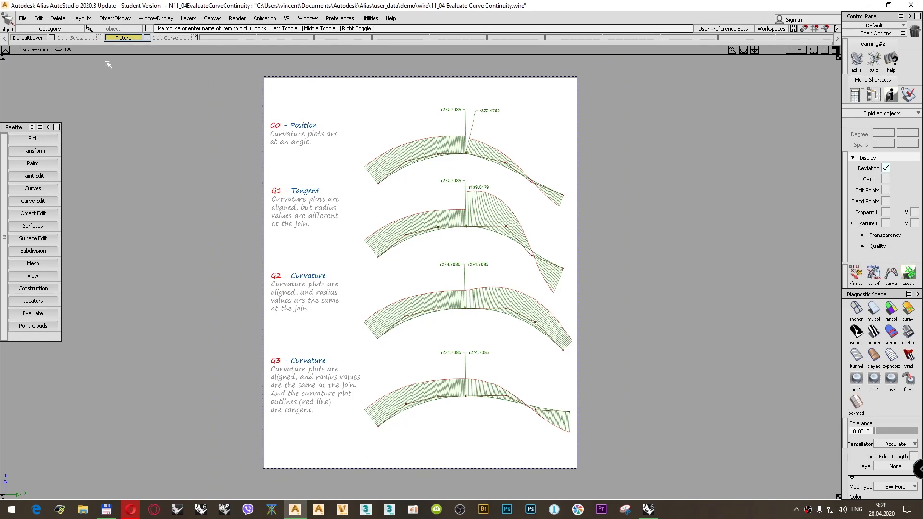
left_click(144, 39)
left_click(144, 38)
right_click(240, 95, "ctrl+shift")
- Reopen the original 11_04 Evaluate Curve Continuity file, deleting the current stages and keeping the current construction settings
left_click(23, 17)
left_click(64, 51)
scroll(385, 231, "down", 5)
left_click_drag(575, 162, 575, 212)
left_click_drag(575, 224, 575, 294)
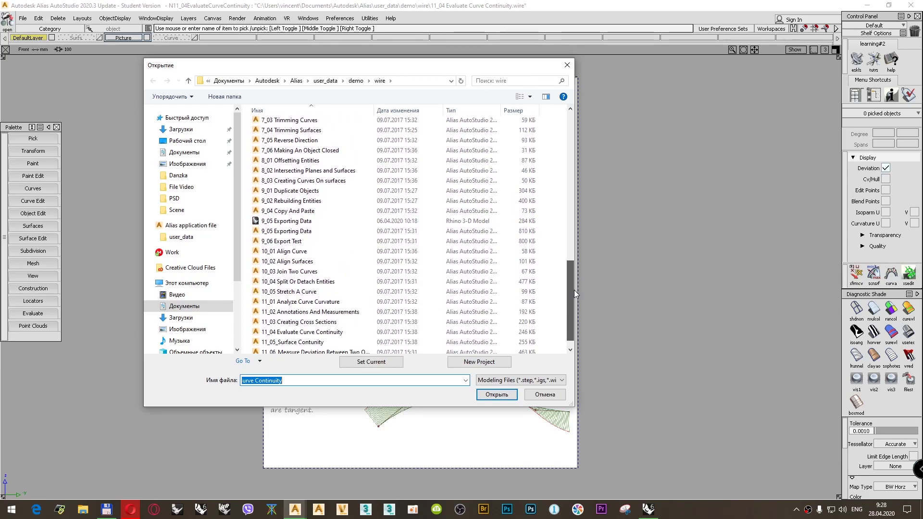
double_click(313, 333)
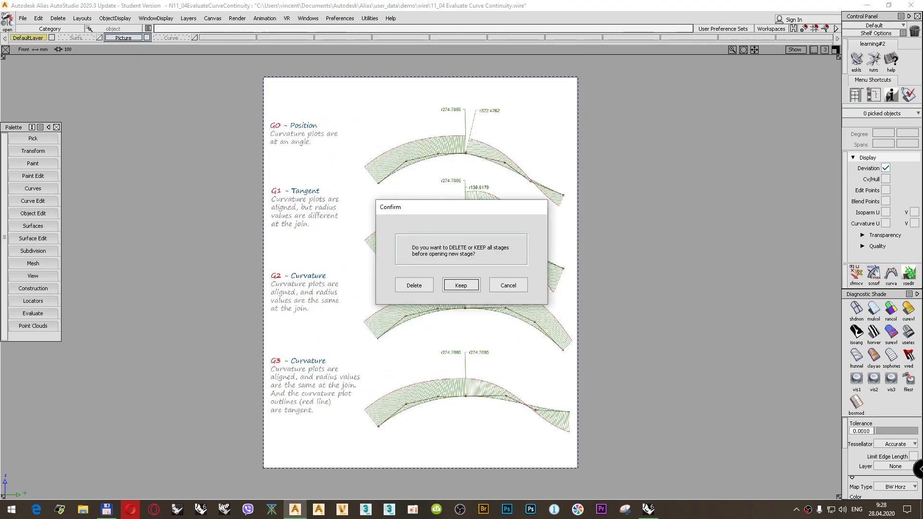
left_click(416, 284)
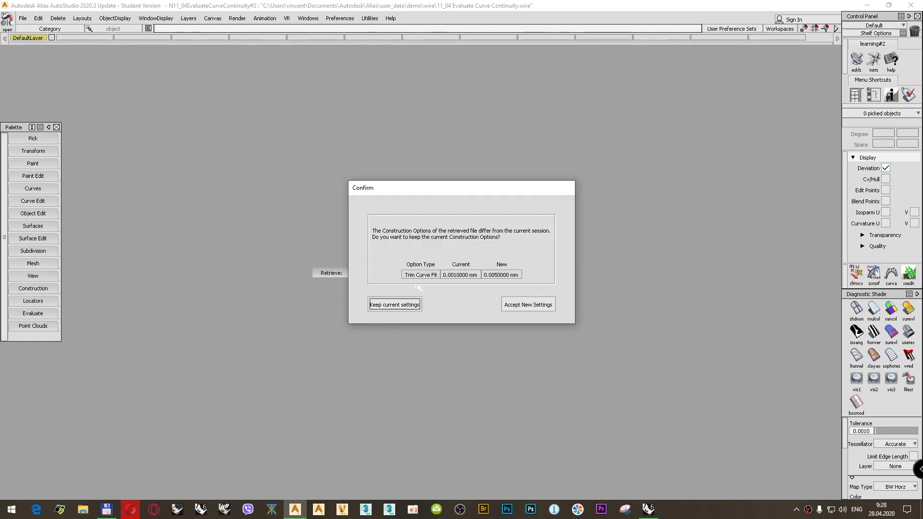
left_click(398, 305)
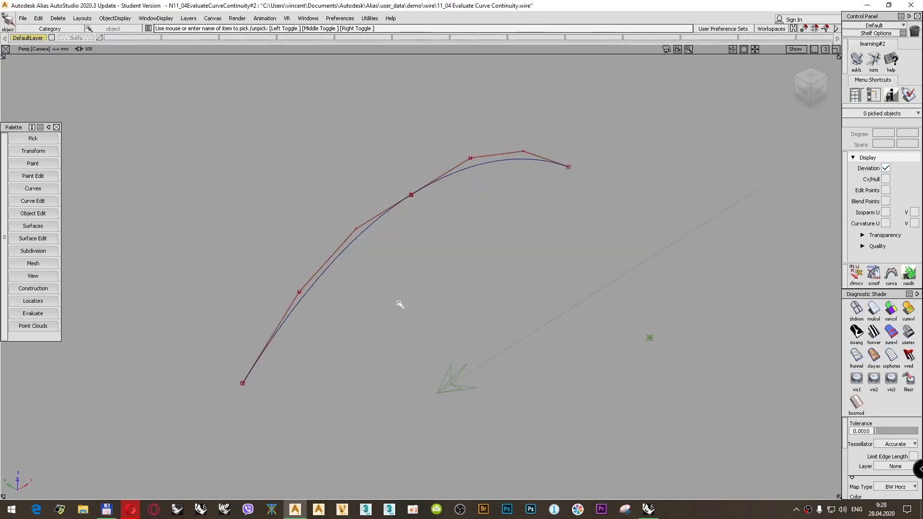
- Show the grid and hide the lights in the perspective view
left_click(794, 49)
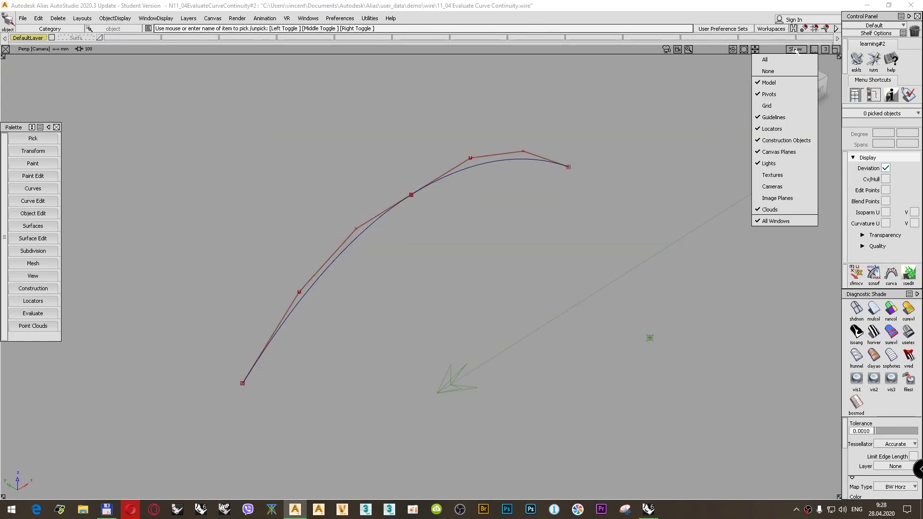
left_click(767, 105)
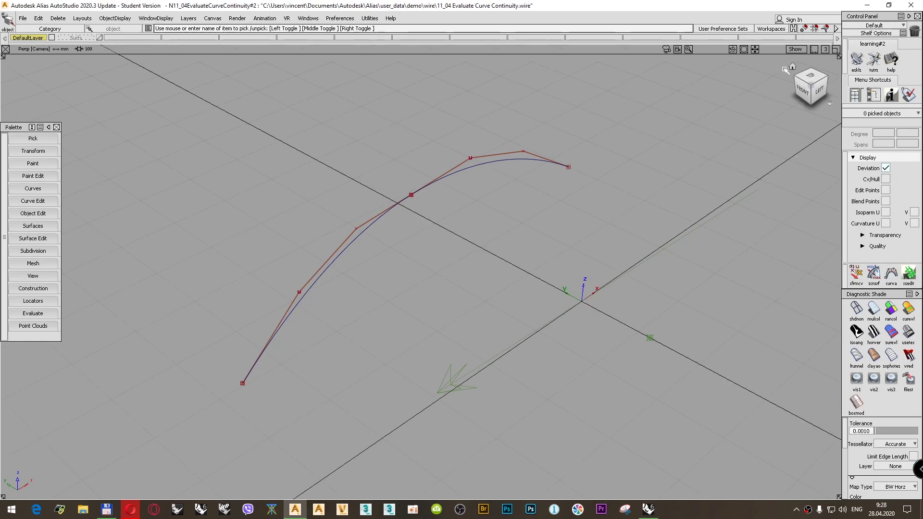
left_click(794, 50)
left_click(769, 163)
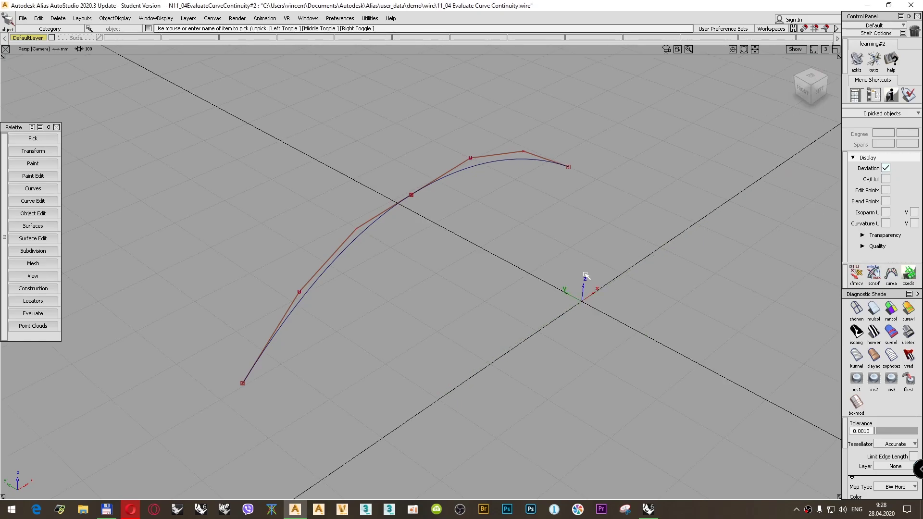
- Create a new layer named Curve, assign both curves to it, and hide the layer
mouse_move(519, 276)
left_mouse_down("alt+shift")
mouse_move(387, 251)
mouse_move(379, 239)
mouse_move(431, 244)
mouse_move(462, 189)
left_mouse_up("alt+shift")
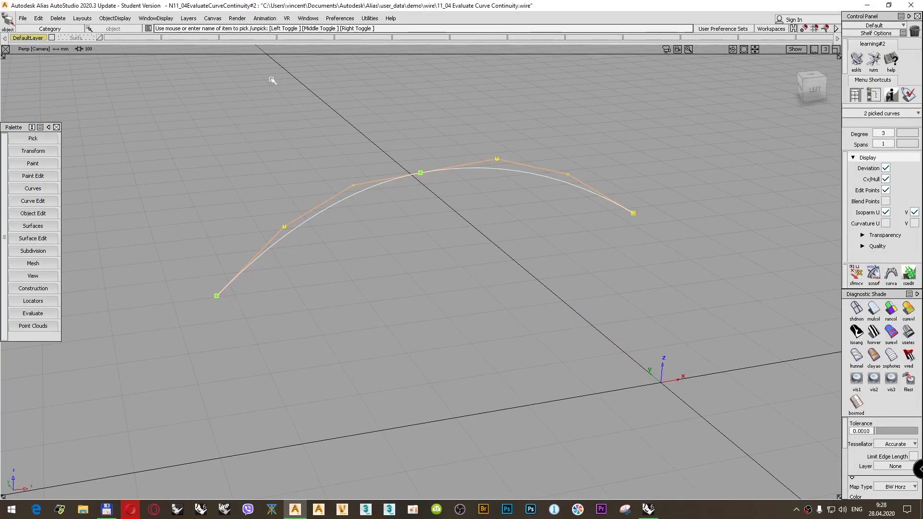
left_click(188, 19)
left_click(195, 30)
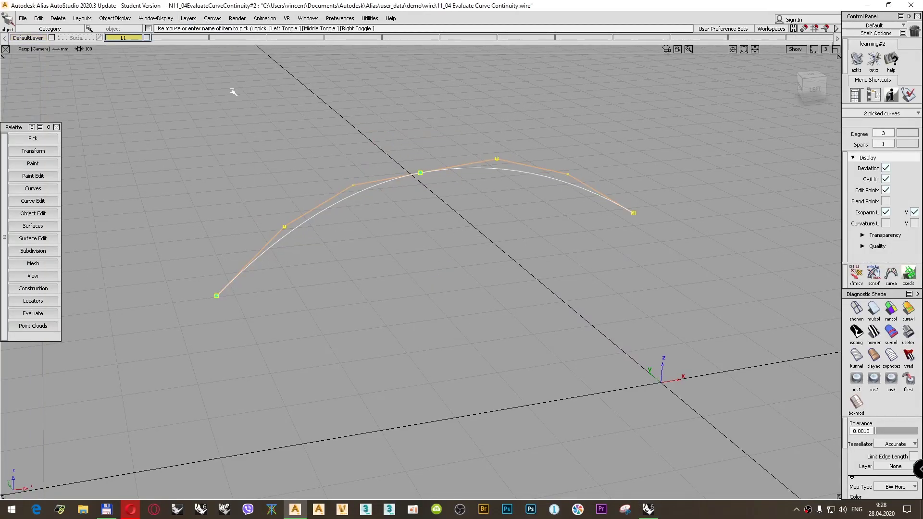
double_click(127, 38)
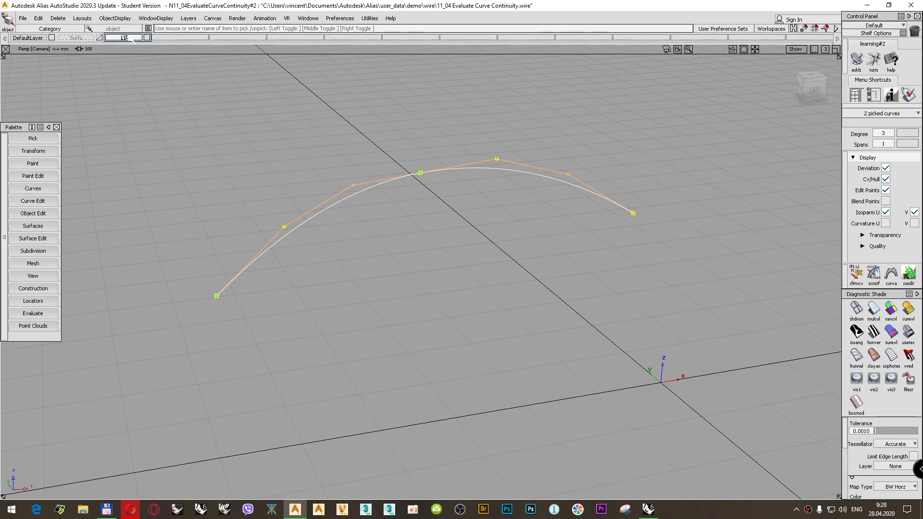
type("Curve")
key("Return")
right_click_drag(134, 38, 141, 43)
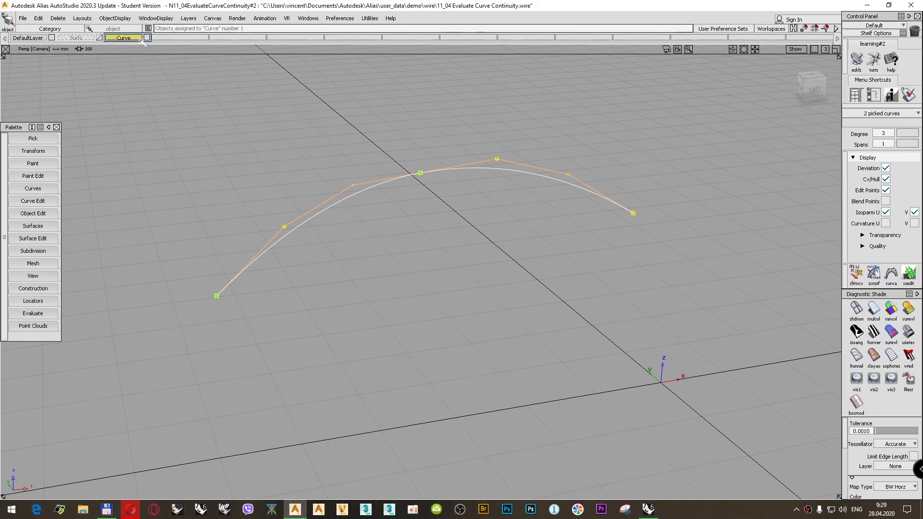
left_click(144, 39)
- Create a new layer named Picture
left_click(188, 19)
left_click(195, 32)
key("BackSpace")
type("Picture")
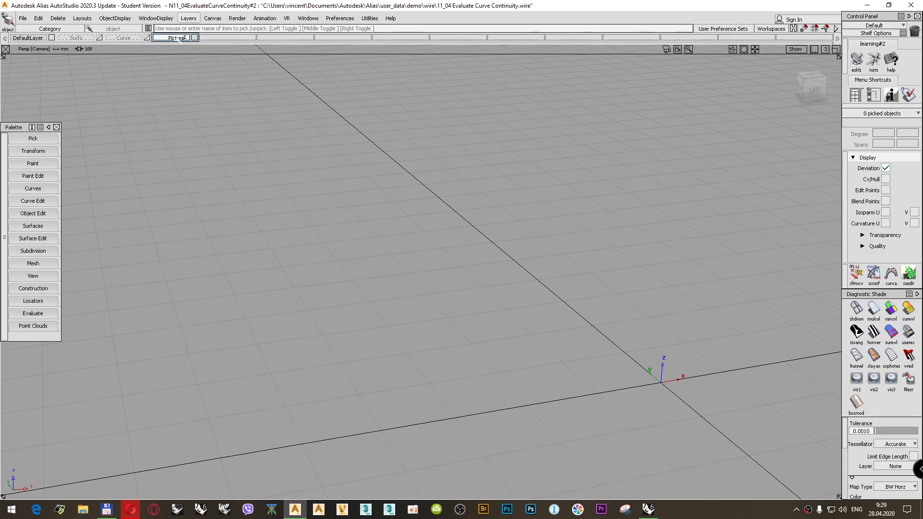
key("Return")
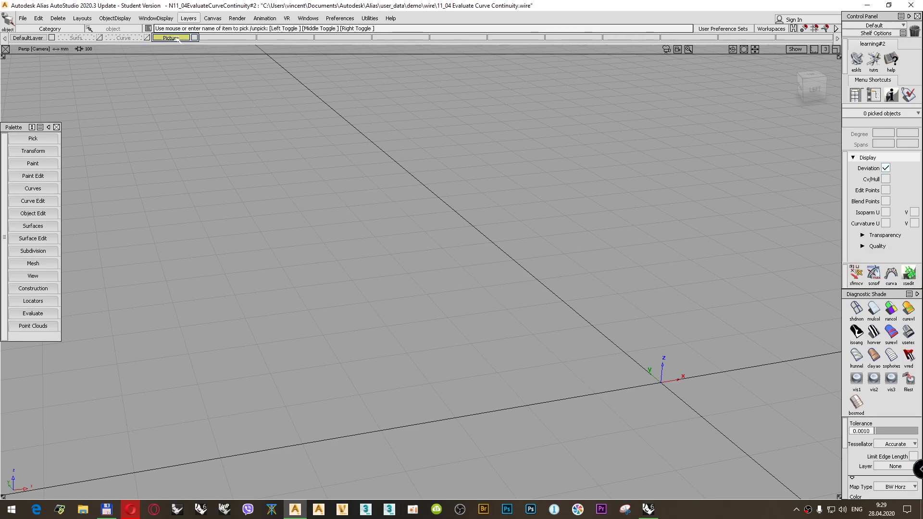
- With the Picture layer active, import the curve continuity chart as a canvas image in the Front view
left_click(22, 17)
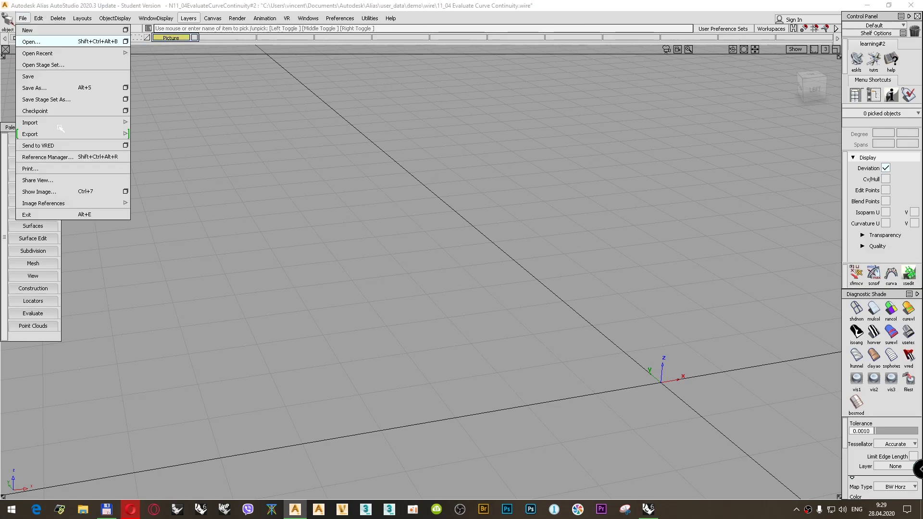
mouse_move(63, 123)
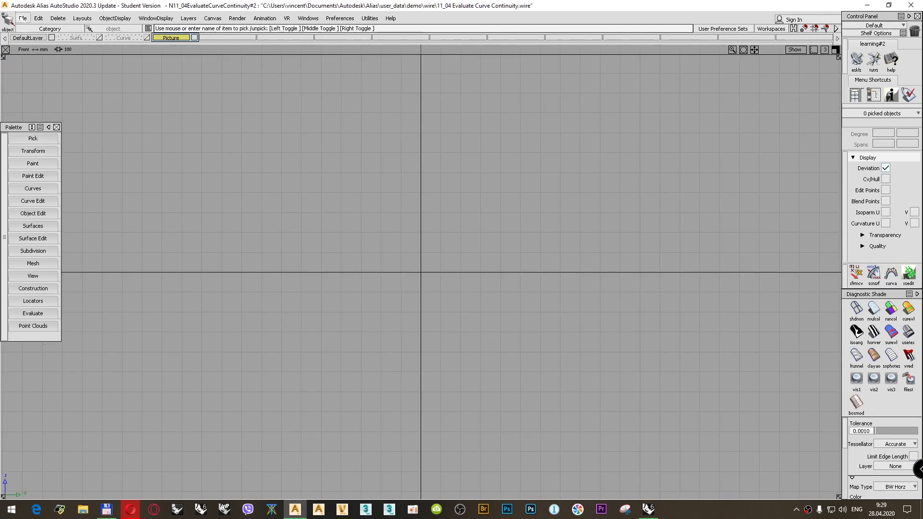
left_click(23, 18)
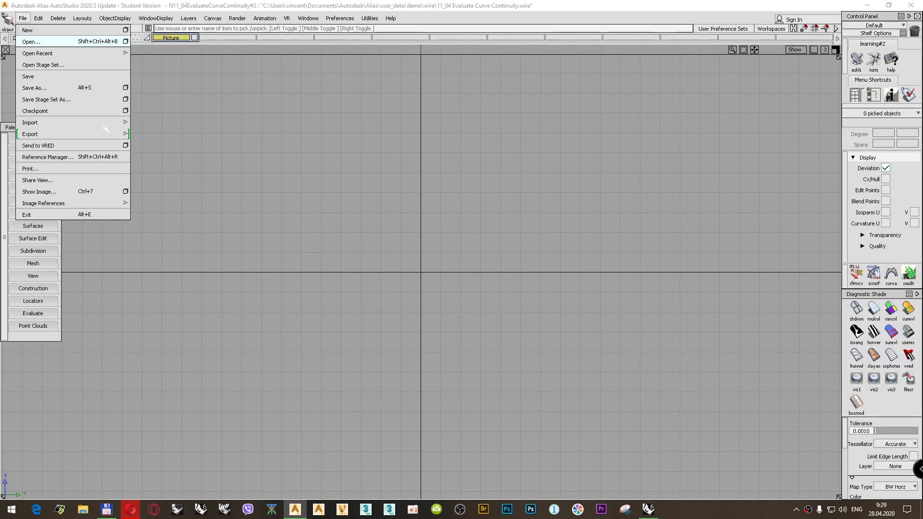
mouse_move(112, 124)
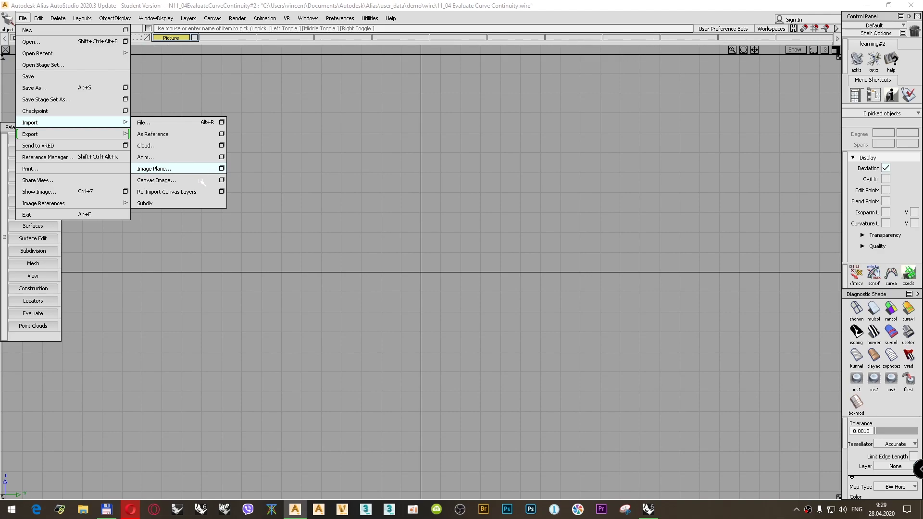
left_click(174, 180)
left_click(486, 133)
double_click(486, 133)
right_click_drag(481, 259, 415, 262, "alt+shift")
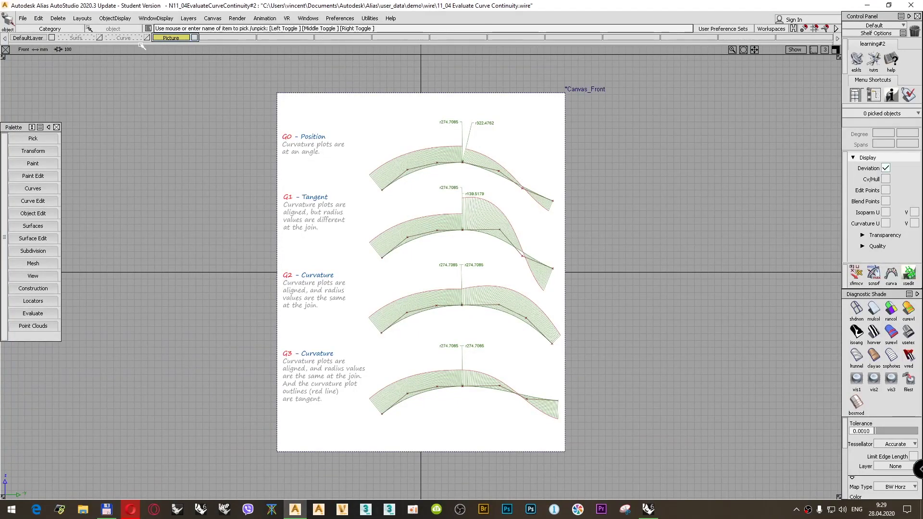
- Check the G0 to G3 continuity chart on the canvas, and hide the Picture layer
left_click(194, 38)
left_click(194, 37)
middle_click_drag(250, 191, 261, 191, "alt+shift")
right_click_drag(260, 192, 248, 188, "alt+shift")
middle_click_drag(249, 188, 241, 189, "alt+shift")
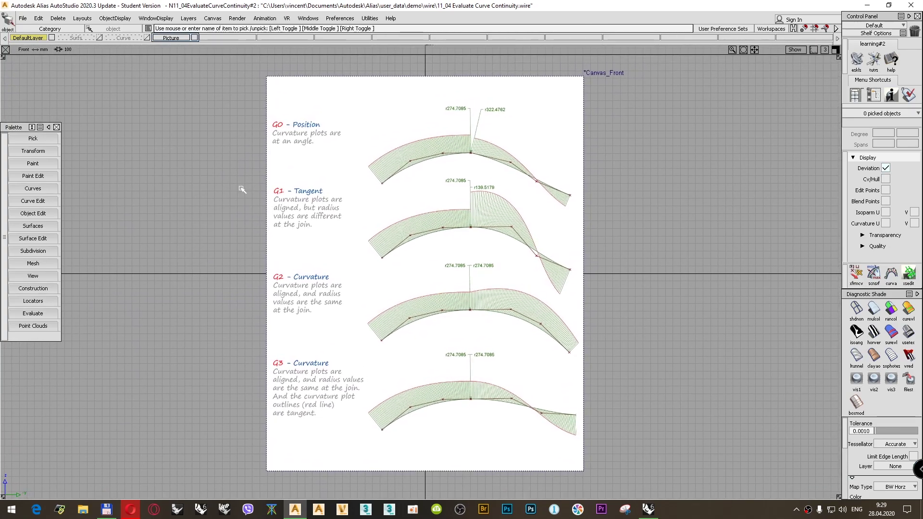
left_click(194, 38)
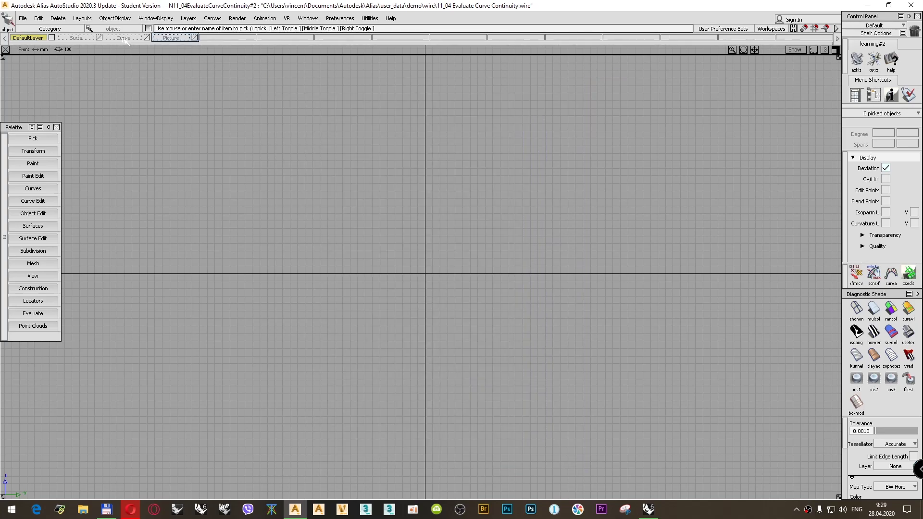
- Make the Curve layer active and show its two curves in the orthographic Left view of the perspective camera
left_click(124, 38)
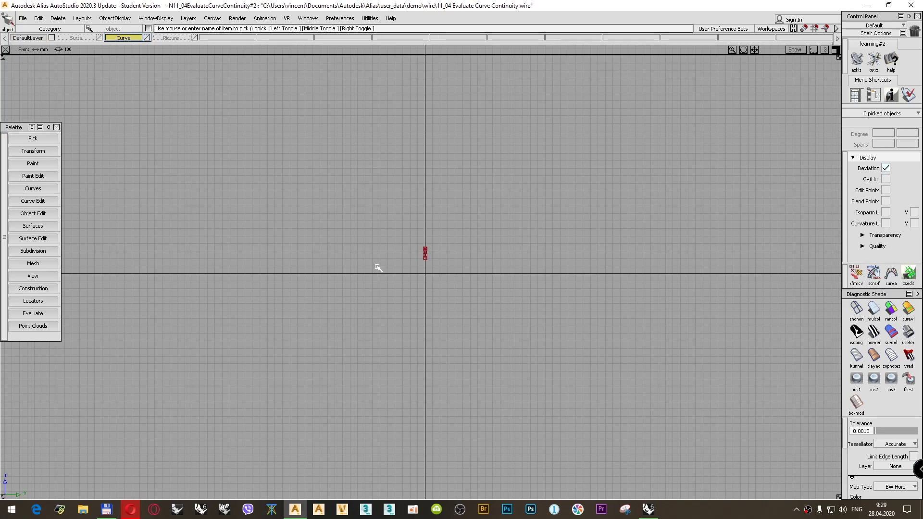
key("F8")
left_click(812, 92)
scroll(473, 173, "up", 2)
scroll(475, 169, "up", 1)
middle_click_drag(466, 169, 452, 198, "alt+shift")
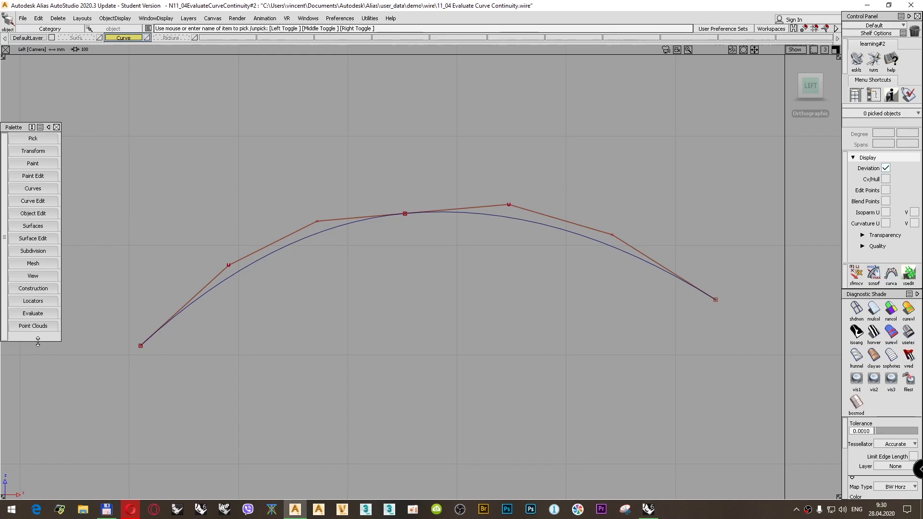
- Start the Curve Continuity evaluation with its display option set to Position
left_click(40, 316)
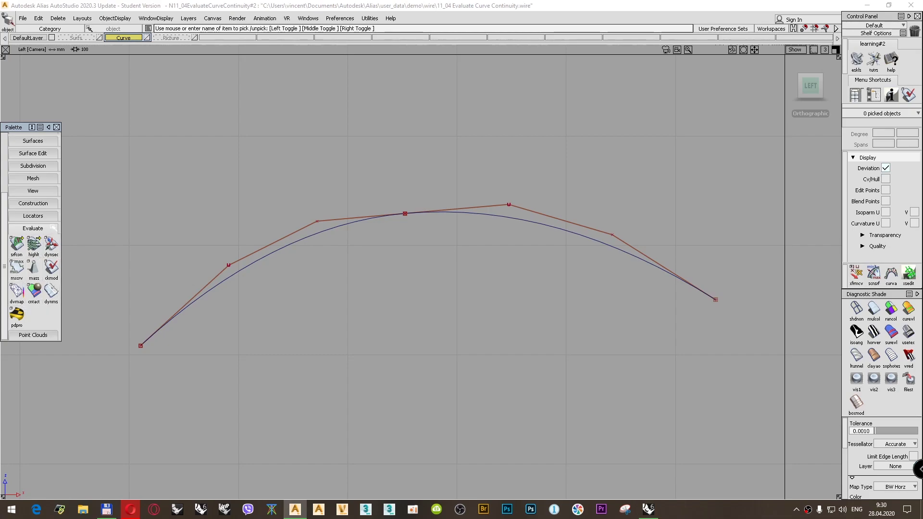
left_click(53, 228)
mouse_move(83, 233)
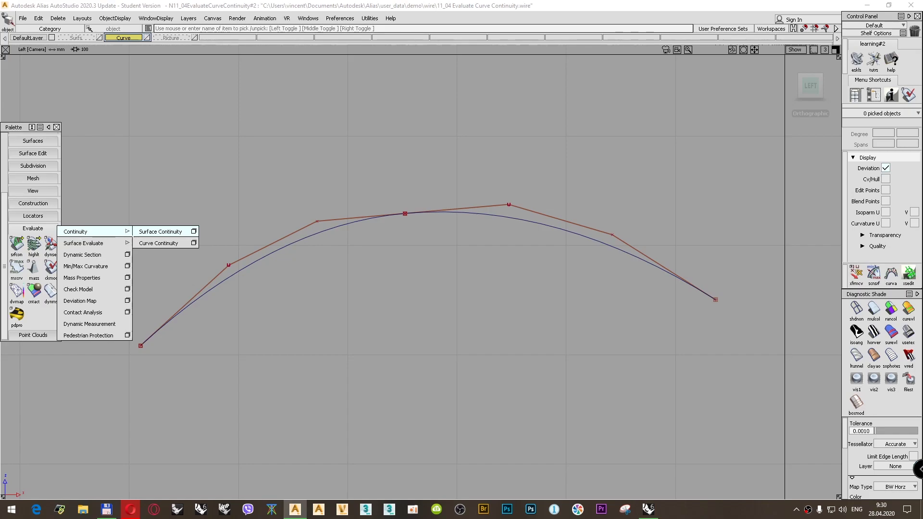
left_click(161, 244)
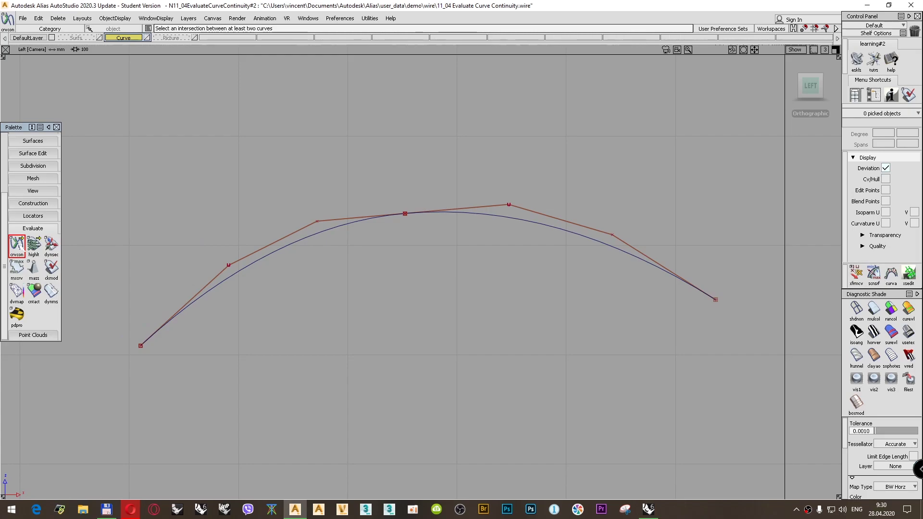
left_click(17, 244)
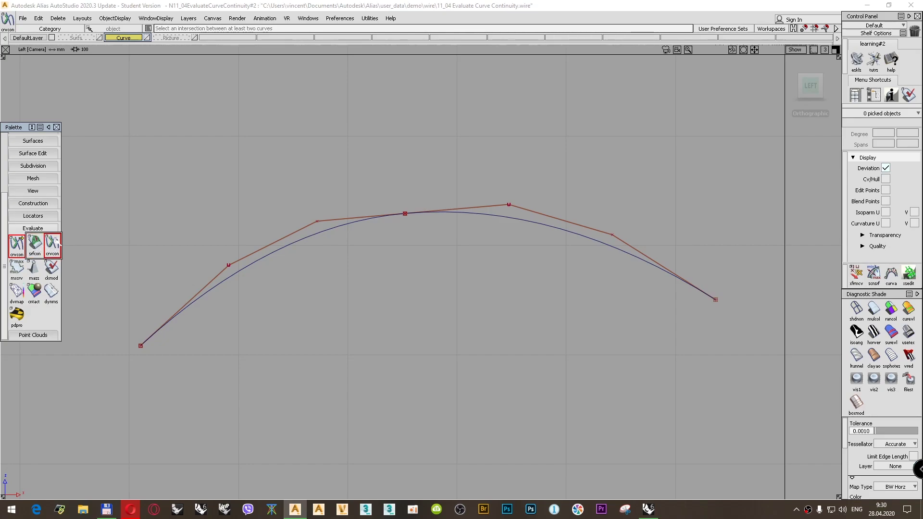
left_click(52, 244)
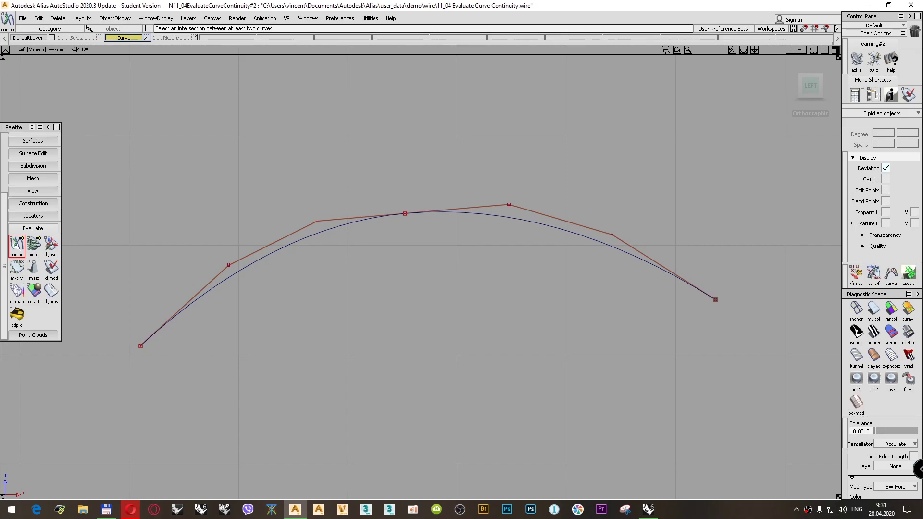
double_click(16, 245)
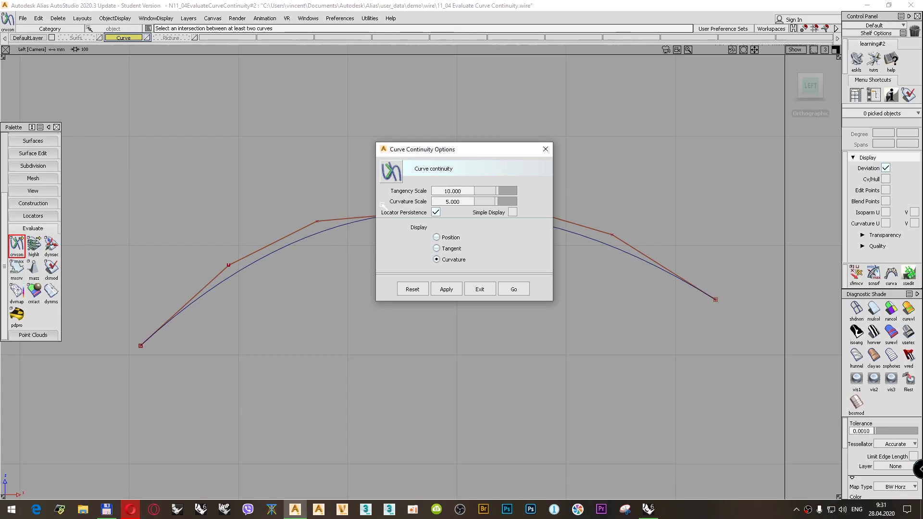
left_click(436, 237)
left_click(470, 261)
left_click(437, 237)
left_click(513, 288)
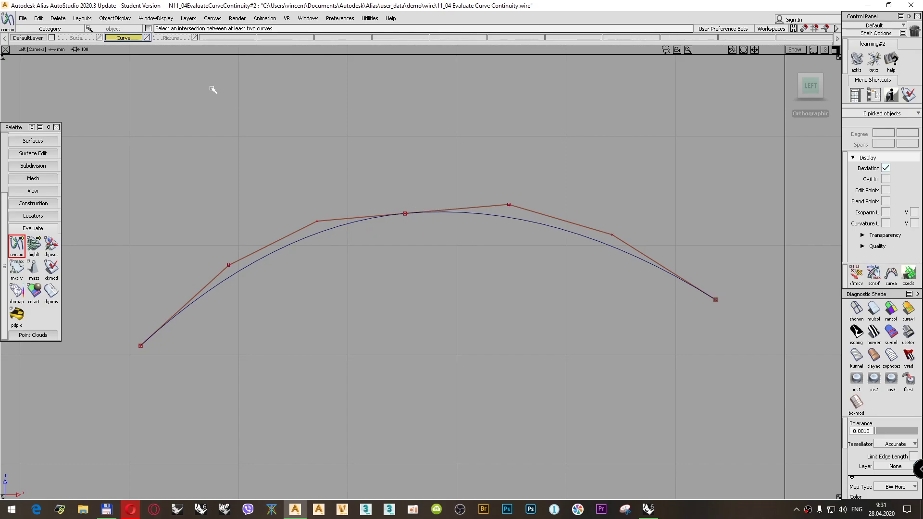
- Evaluate position continuity at the join of the two curves and expand its intersection details in the Information Window
left_click(405, 214)
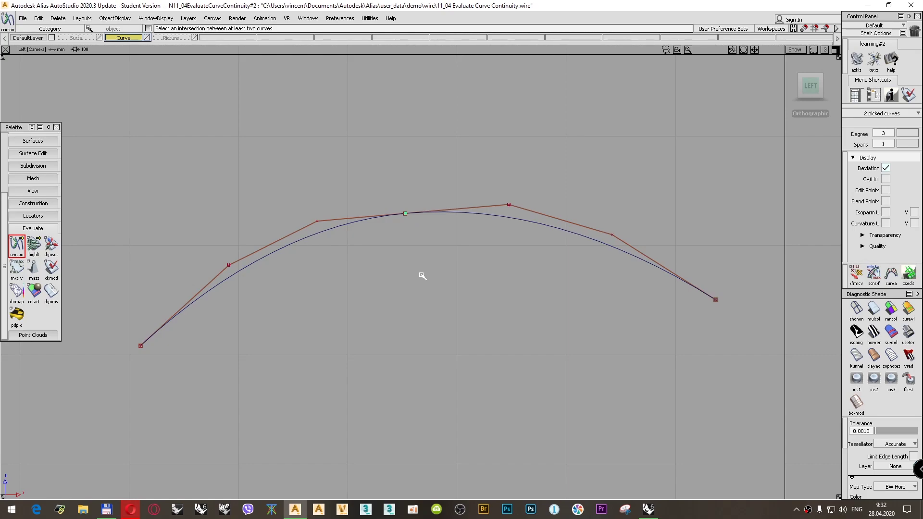
left_click(411, 231)
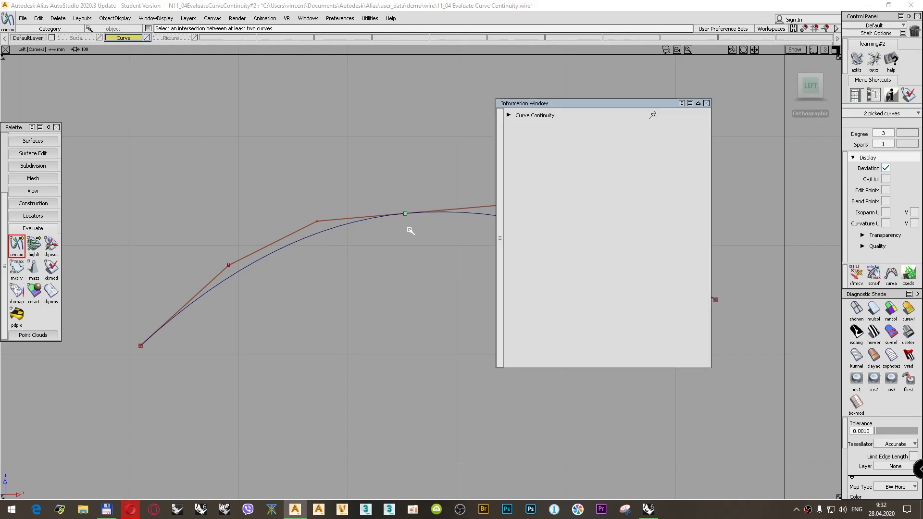
left_click(521, 119)
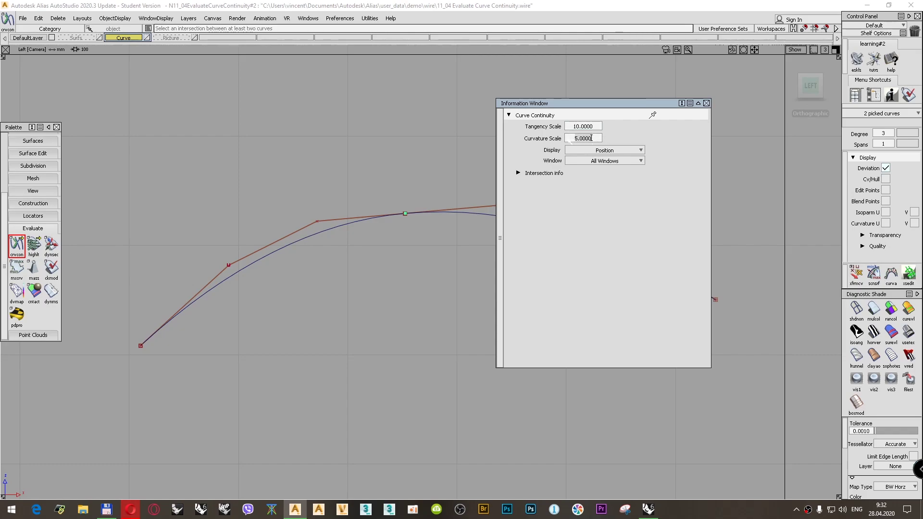
left_click(518, 173)
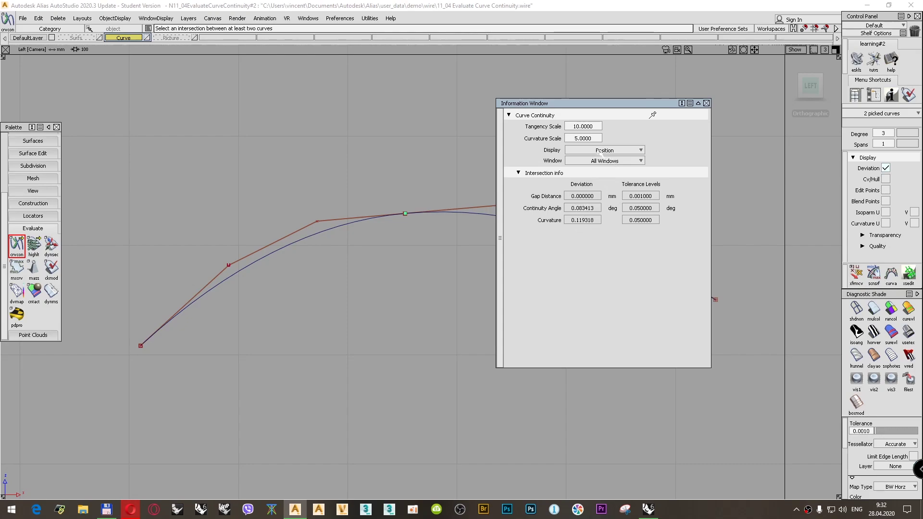
- Review the continuity check's Display and Window choices, keep Position and All Windows, and close the Information Window
left_click(594, 149)
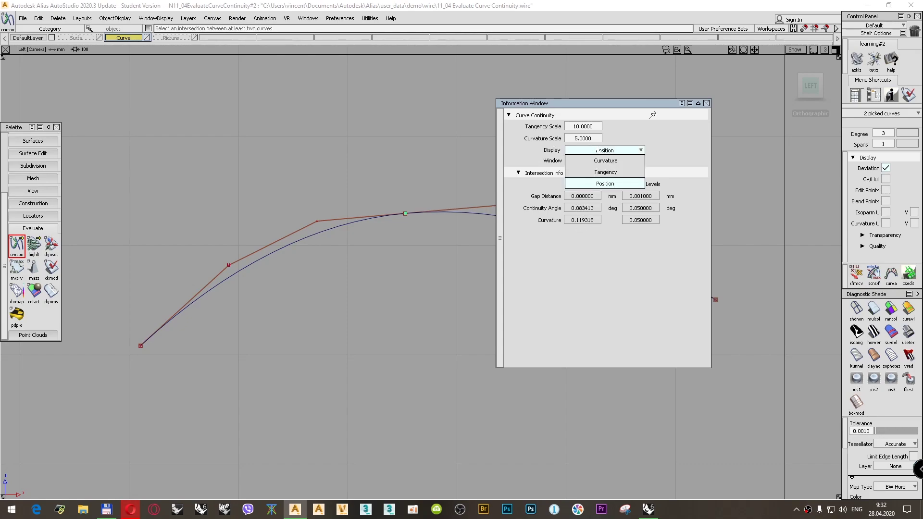
left_click(594, 150)
left_click(597, 161)
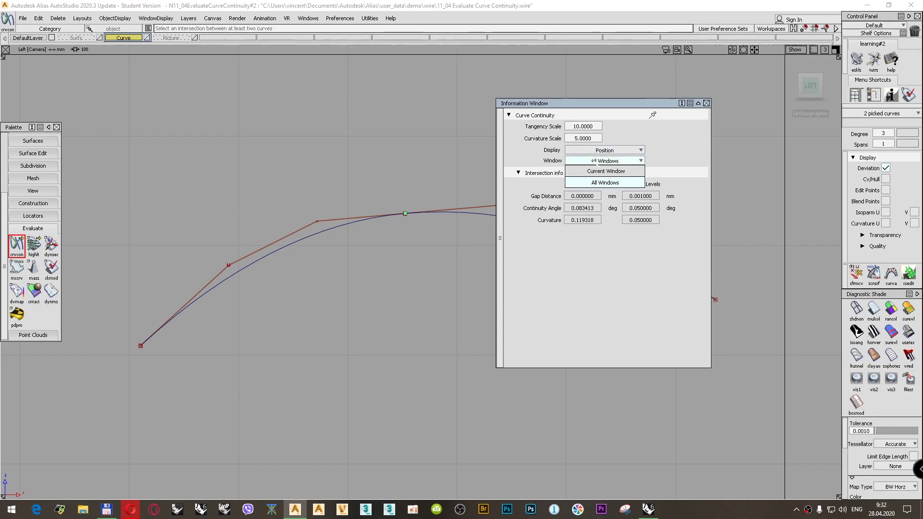
left_click(600, 182)
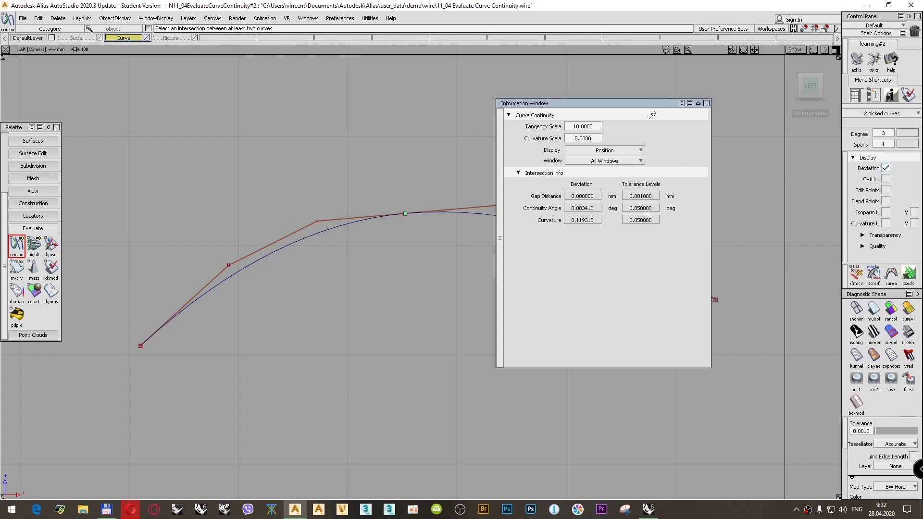
left_click(706, 102)
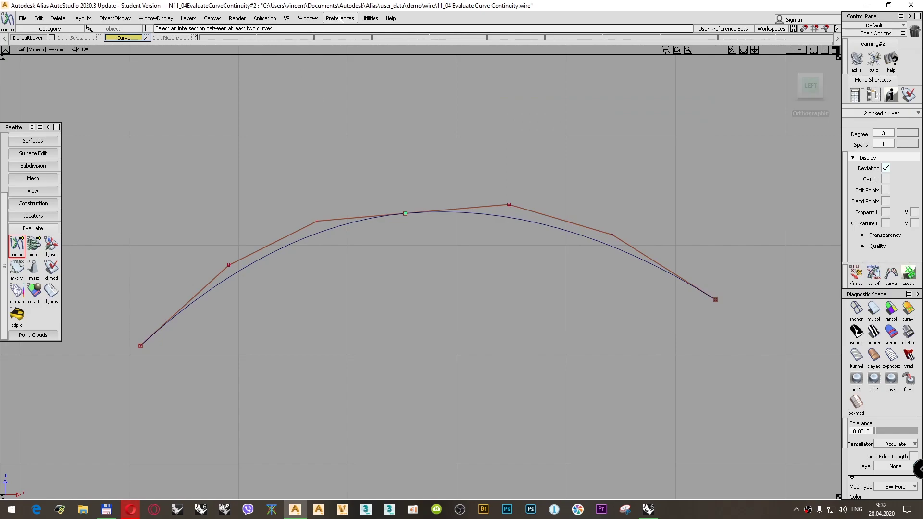
- Review the Fitting and Continuity tolerances in the Construction Options, including the G0, G1 and G2 limits, and close the options
left_click(340, 18)
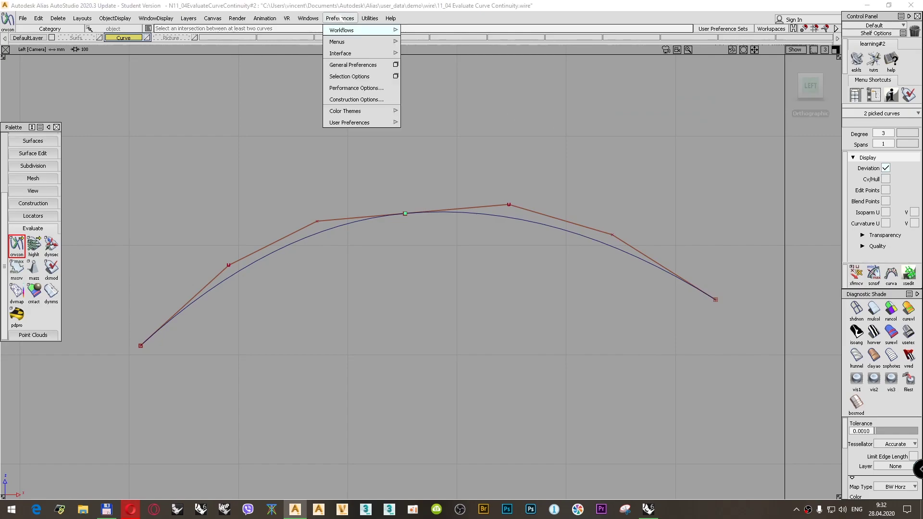
left_click(346, 100)
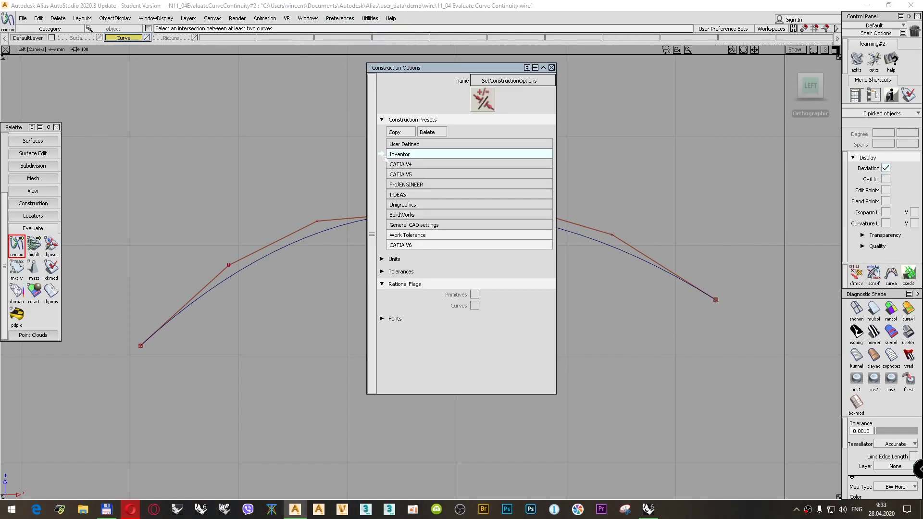
left_click(383, 272)
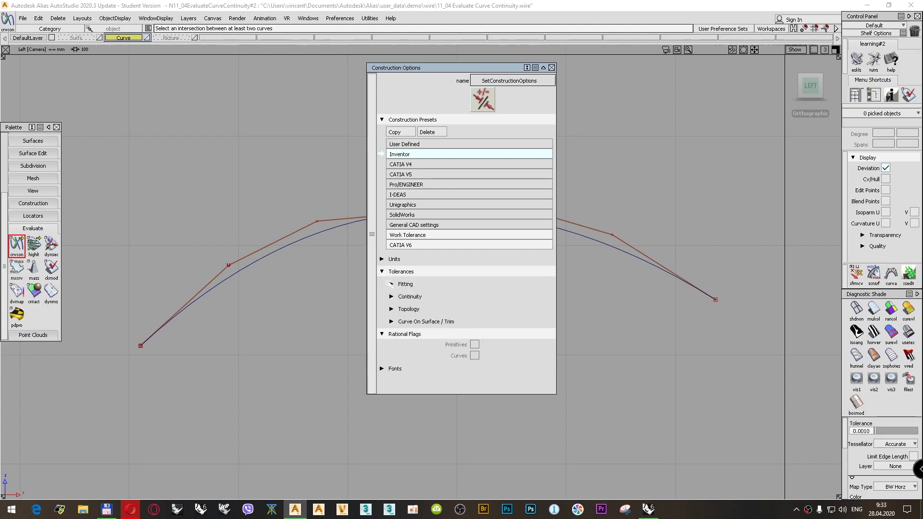
left_click(392, 284)
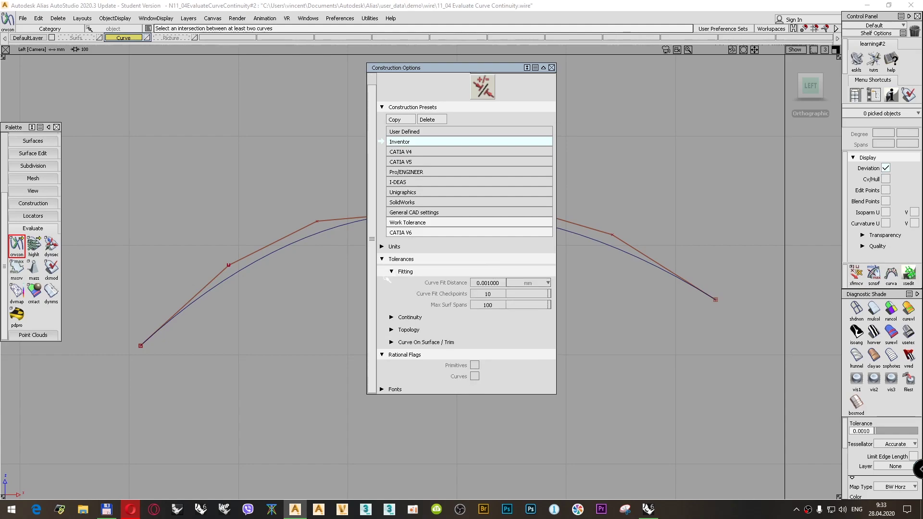
left_click(391, 317)
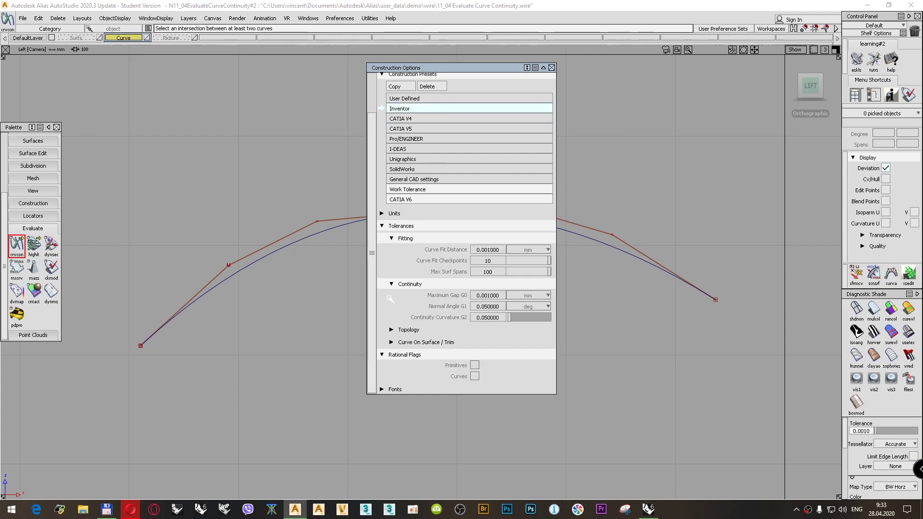
left_click(392, 238)
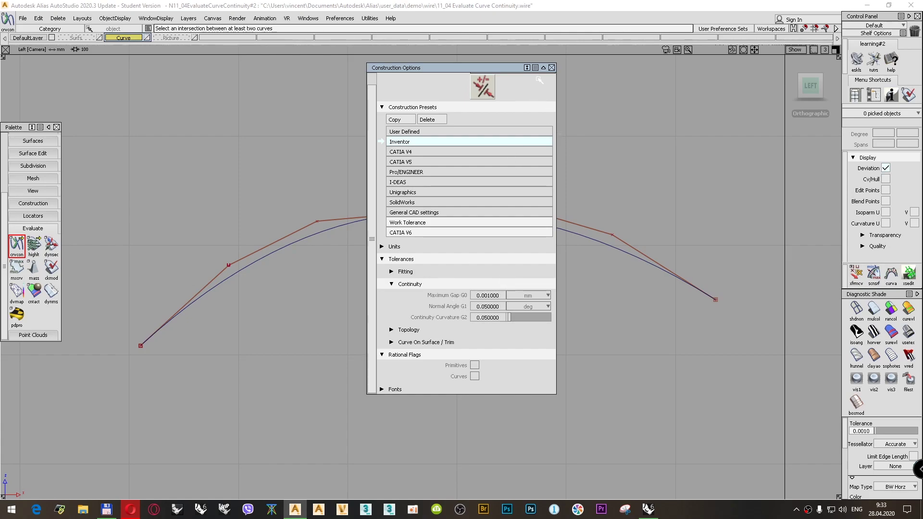
left_click(552, 67)
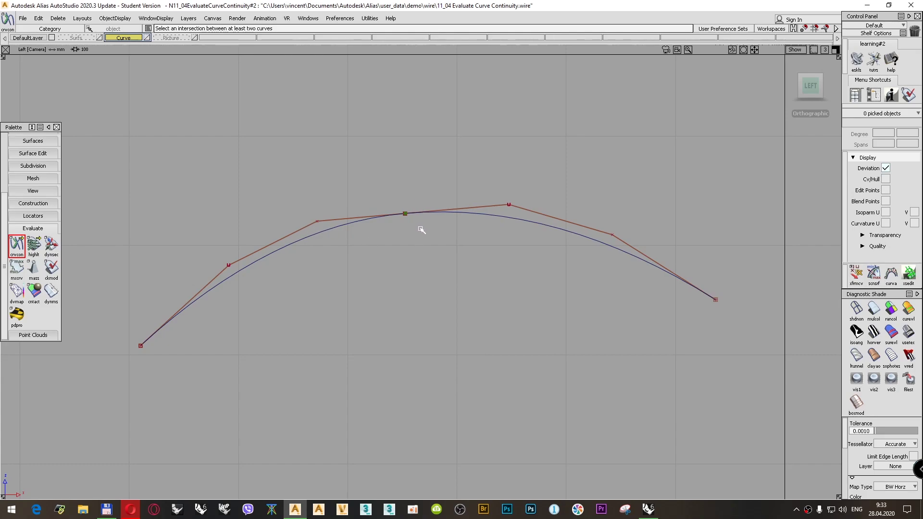
- Pick the continuity locator at the join, switch its Display to Tangency to evaluate the tangent angle, and close the Information Window
scroll(17, 219, "up", 5)
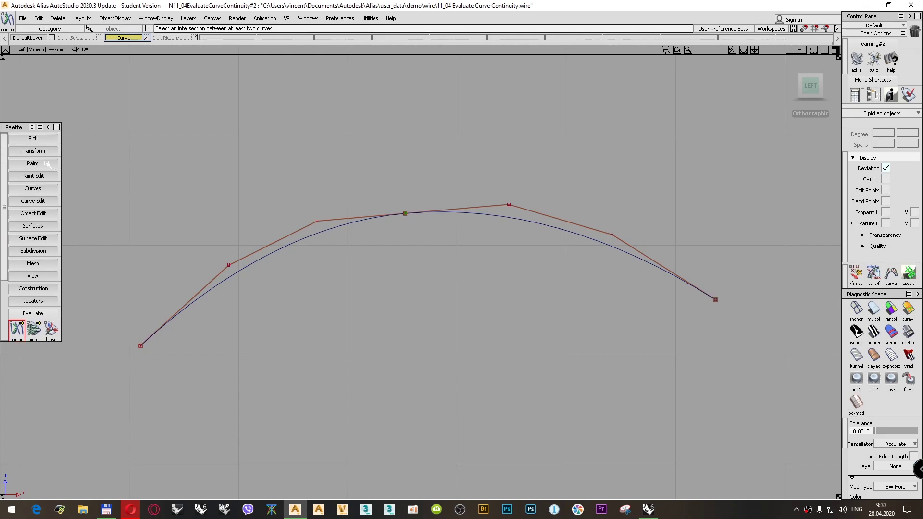
left_click(33, 138)
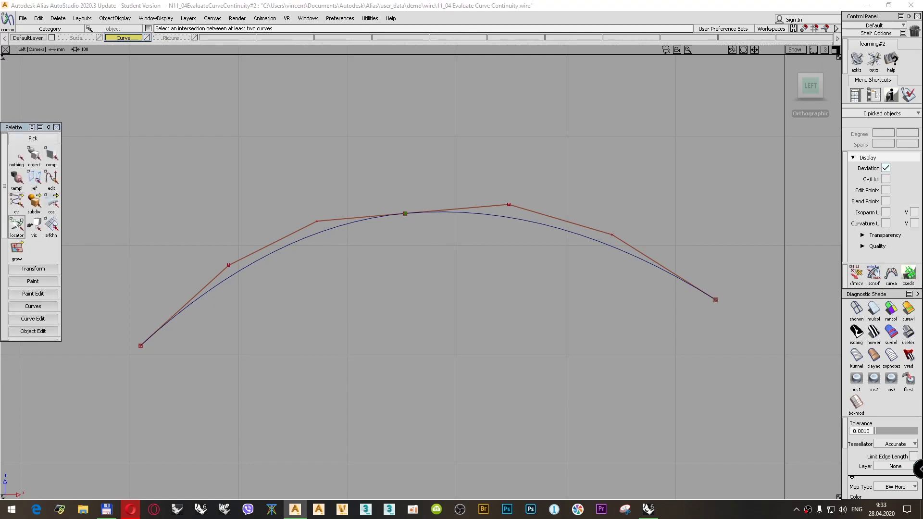
left_click(16, 225)
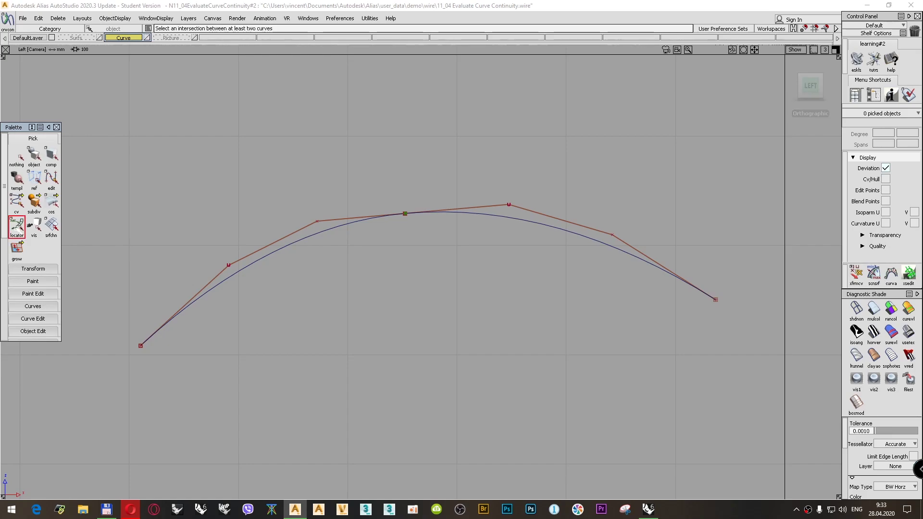
left_click(405, 214)
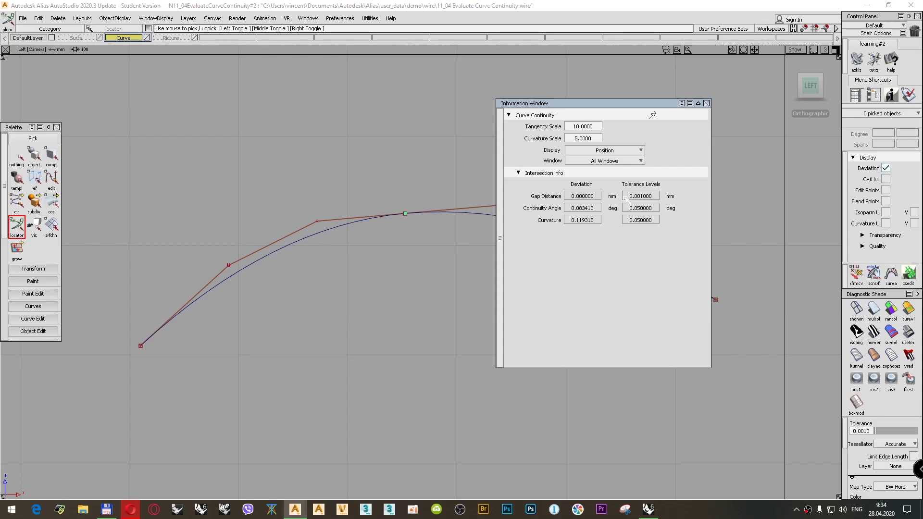
left_click_drag(637, 107, 719, 107)
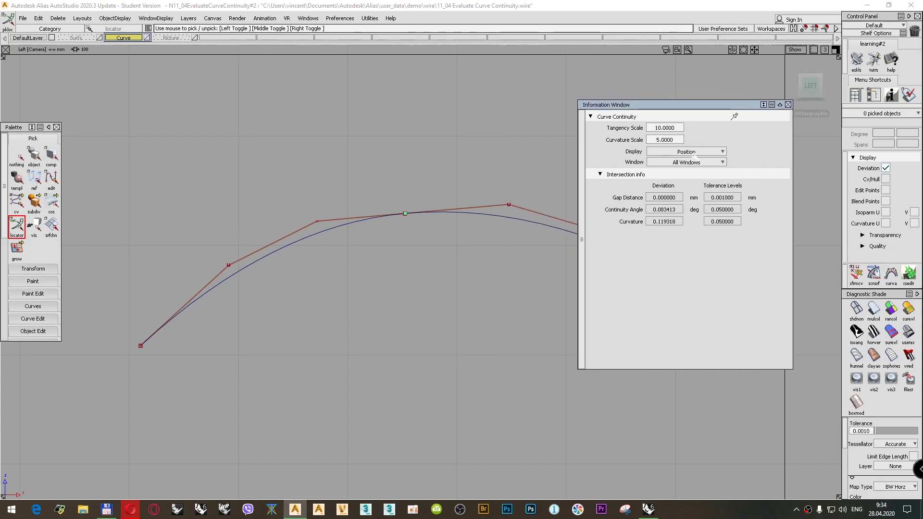
left_click(666, 152)
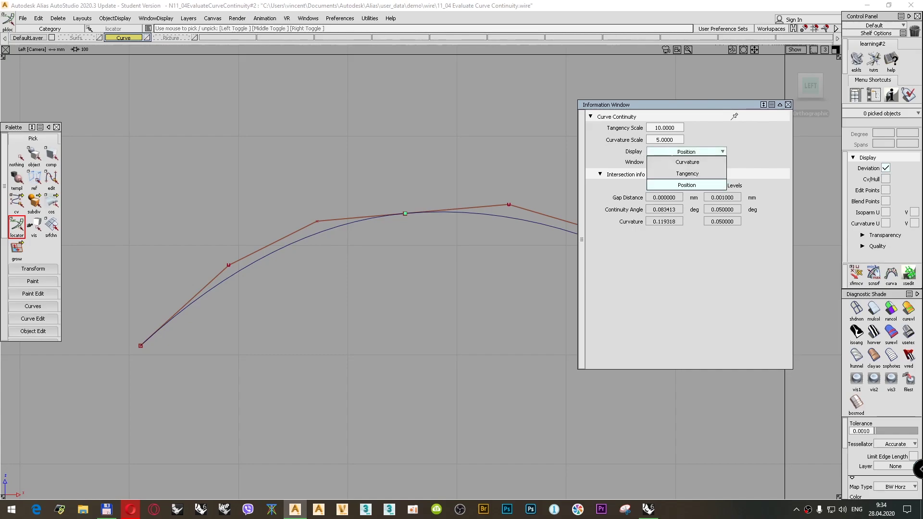
left_click(687, 174)
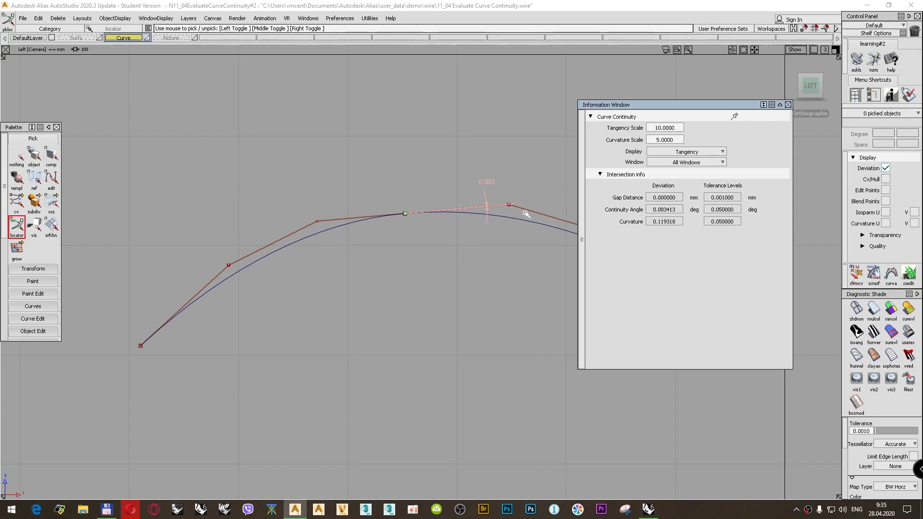
left_click(788, 104)
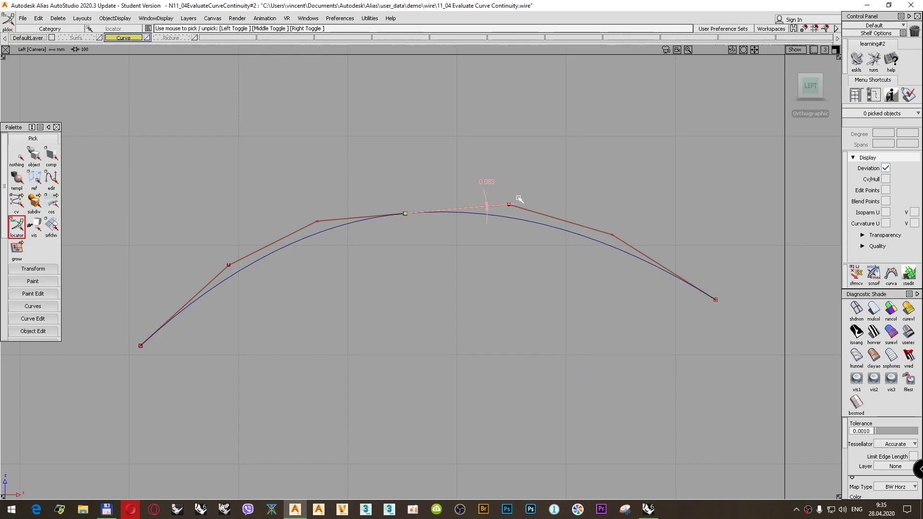
- Delete all locators to remove the continuity check from the join of the two curves
left_click(59, 18)
mouse_move(38, 18)
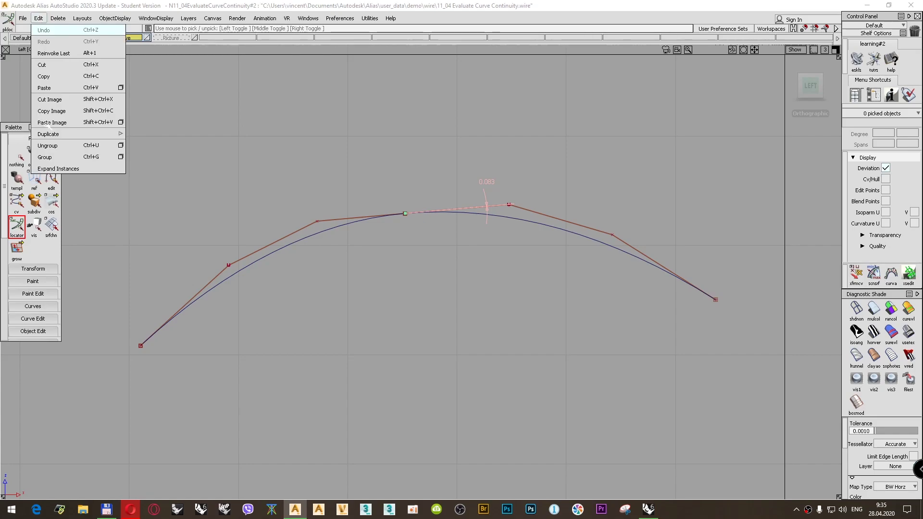
mouse_move(54, 18)
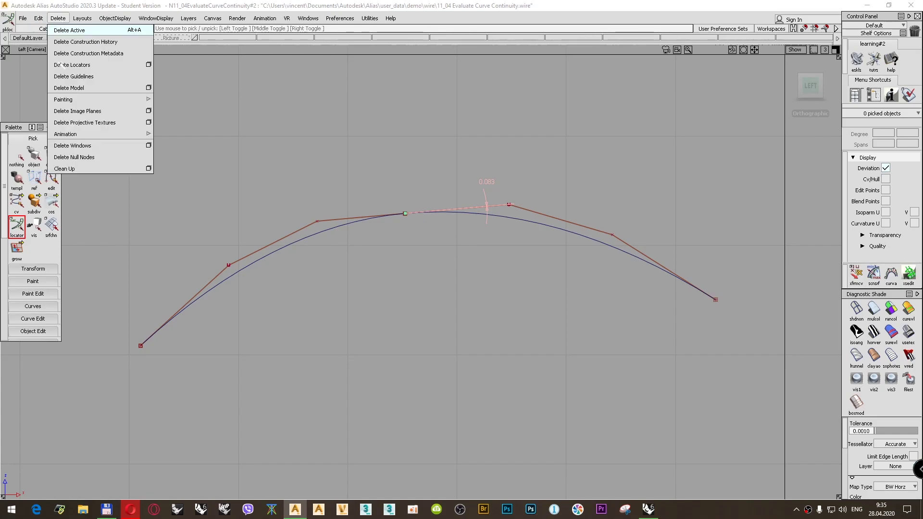
left_click(67, 65)
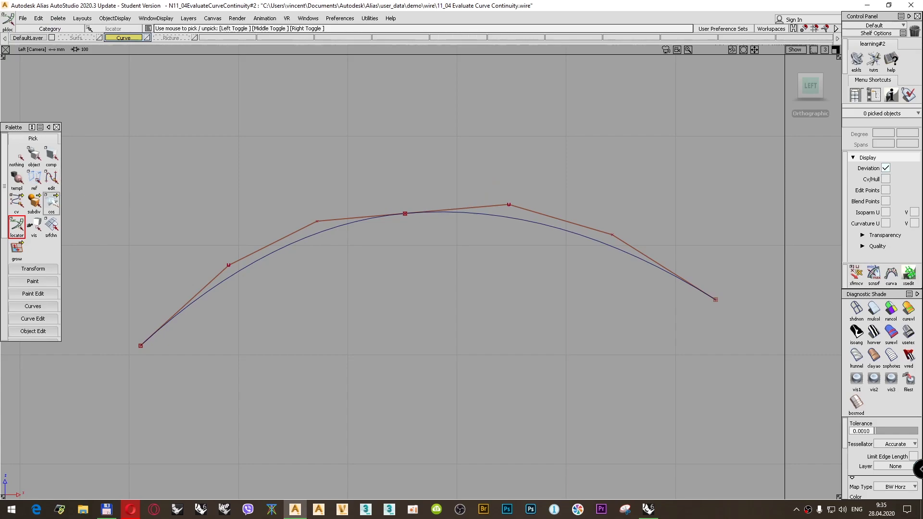
- Draw a degree 1 CV curve between the two CVs adjacent to the join, one on each curve, and deselect it
left_click(27, 306)
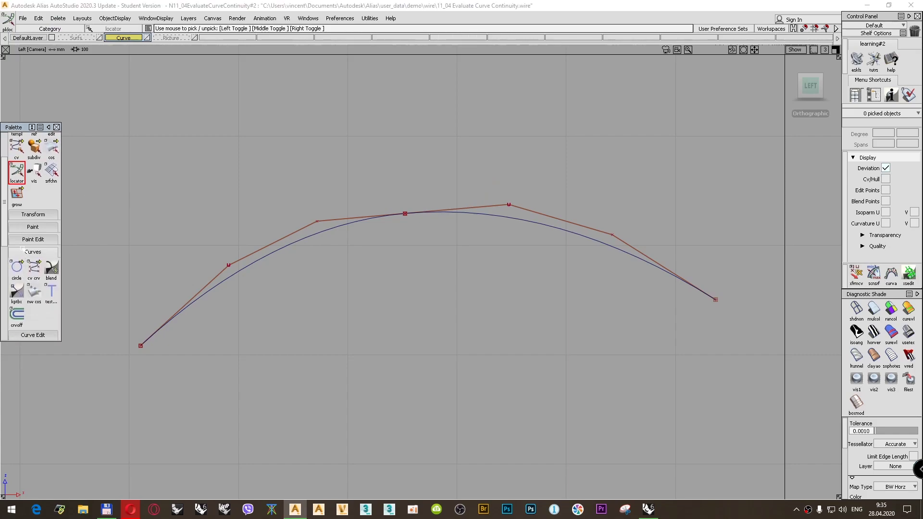
double_click(33, 268)
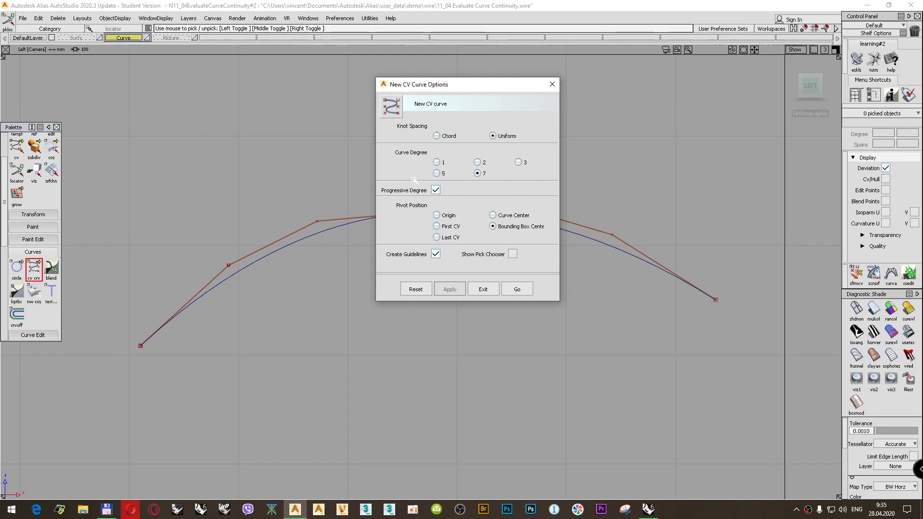
left_click(436, 162)
left_click(513, 288)
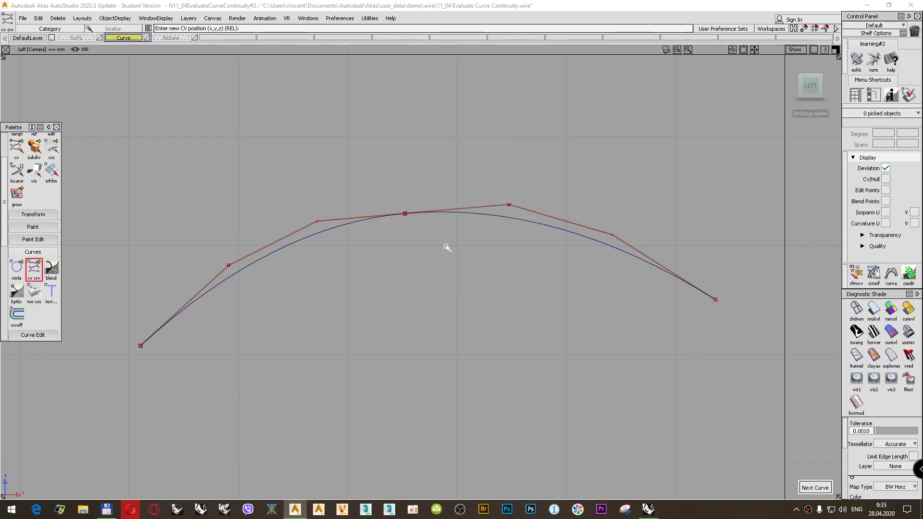
left_click(316, 220)
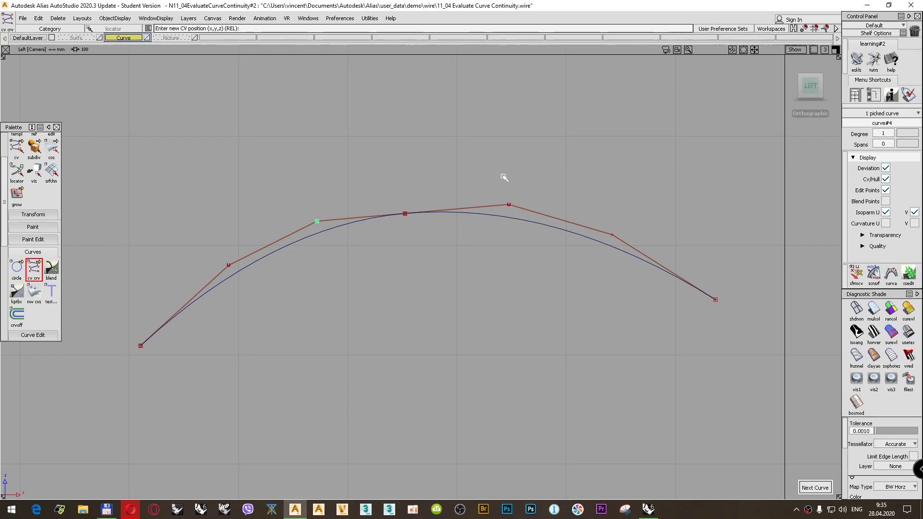
left_click(509, 196)
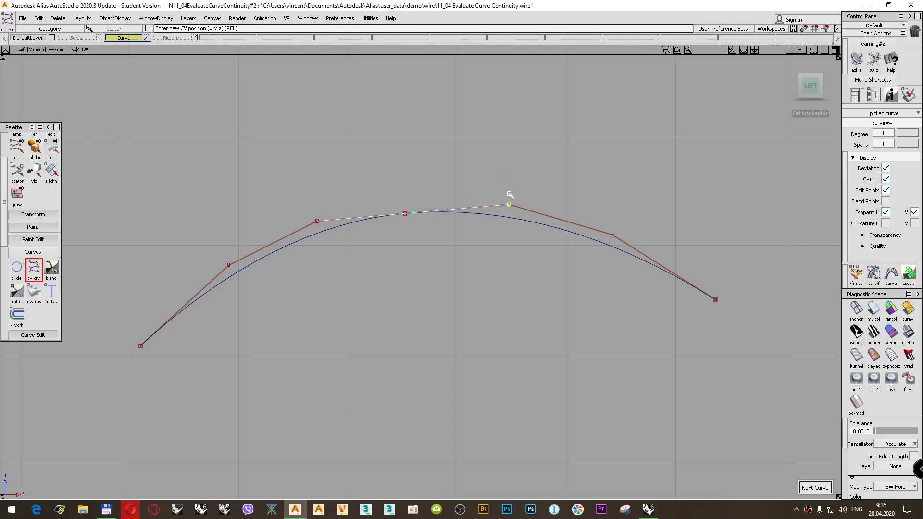
left_click_drag(491, 164, 484, 136, "ctrl+shift")
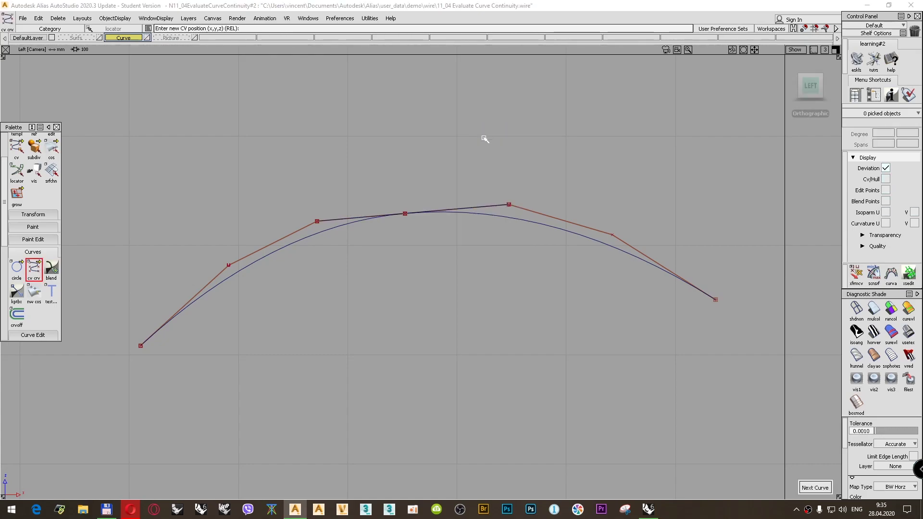
- Consult the G0 to G3 continuity reference chart on the Picture layer and return to the Curve layer
right_click_drag(449, 255, 451, 241, "alt+shift")
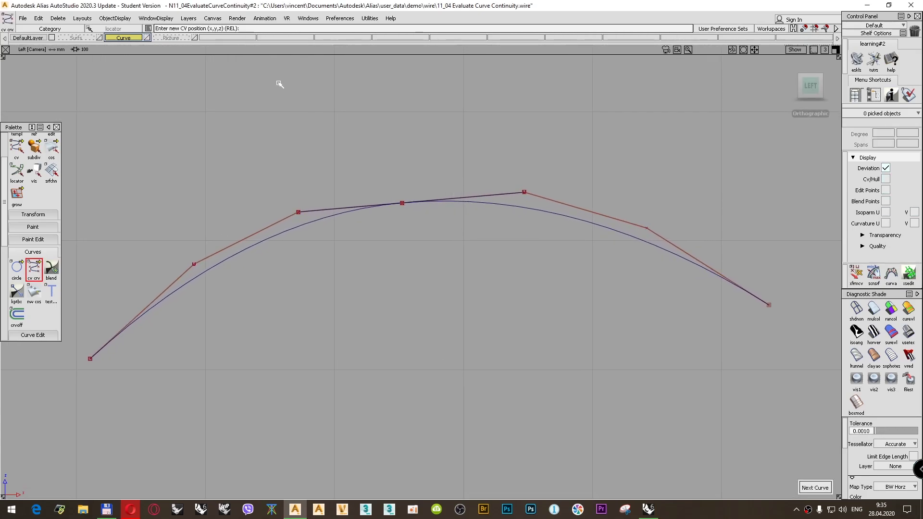
left_click(173, 37)
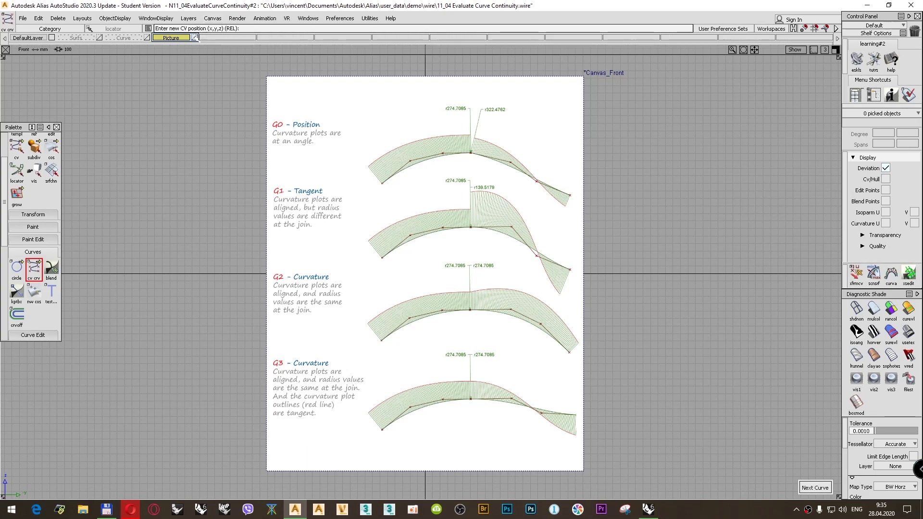
left_click(129, 38)
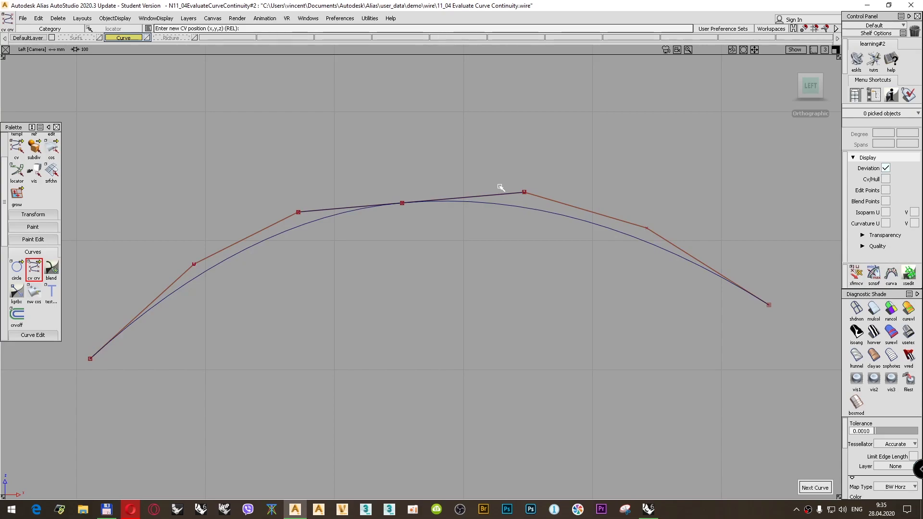
left_click(785, 173, "ctrl+shift")
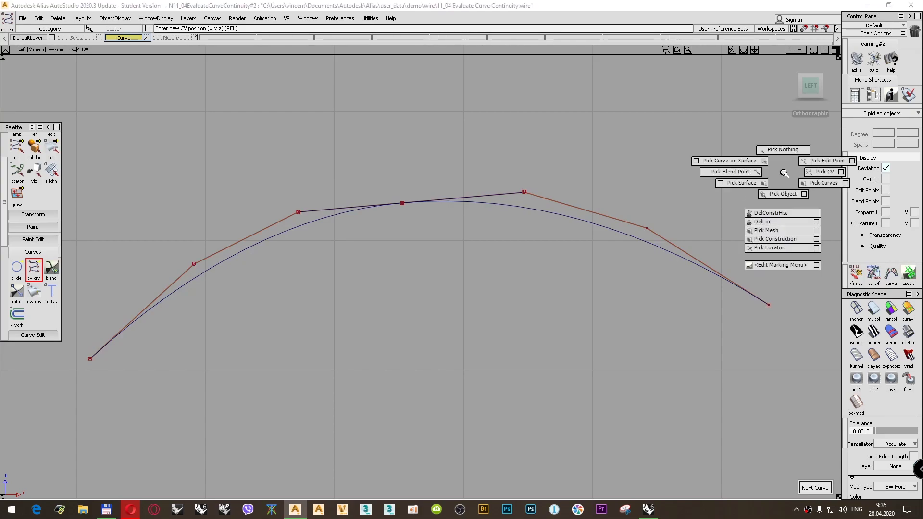
key("shift+alt")
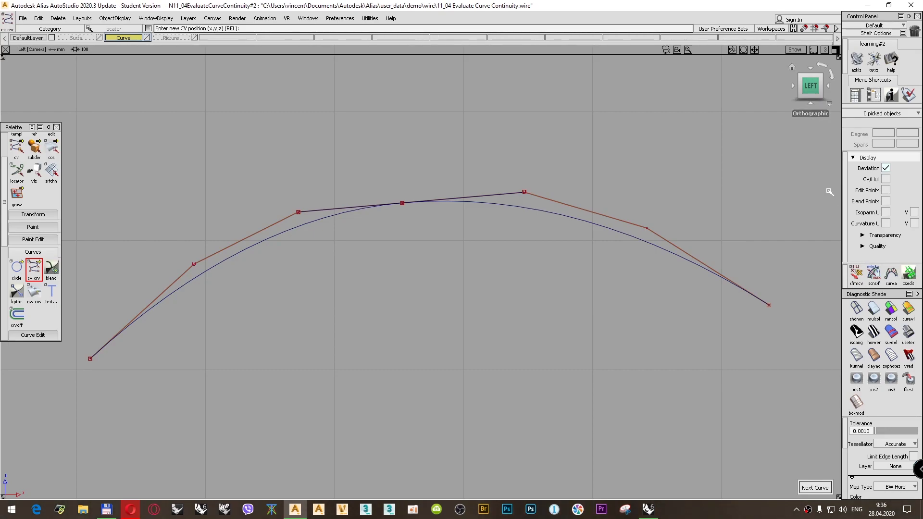
mouse_move(828, 191)
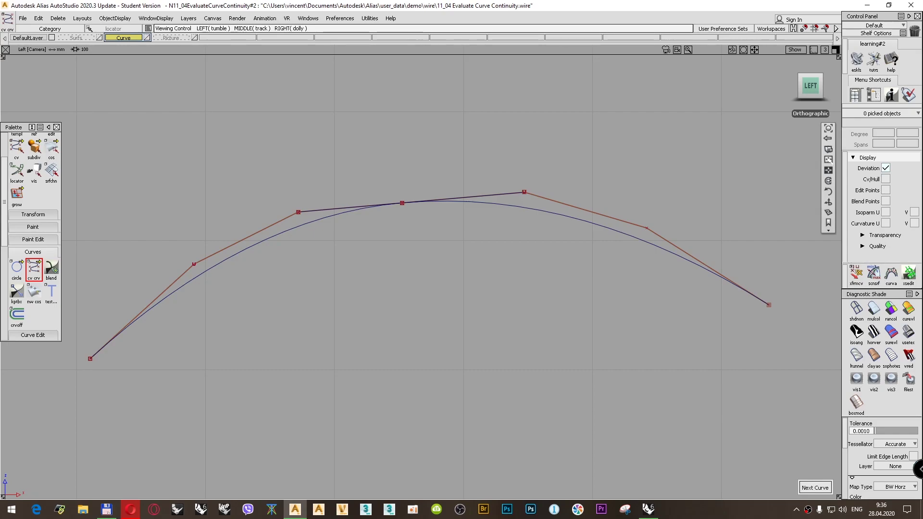
left_click(413, 267)
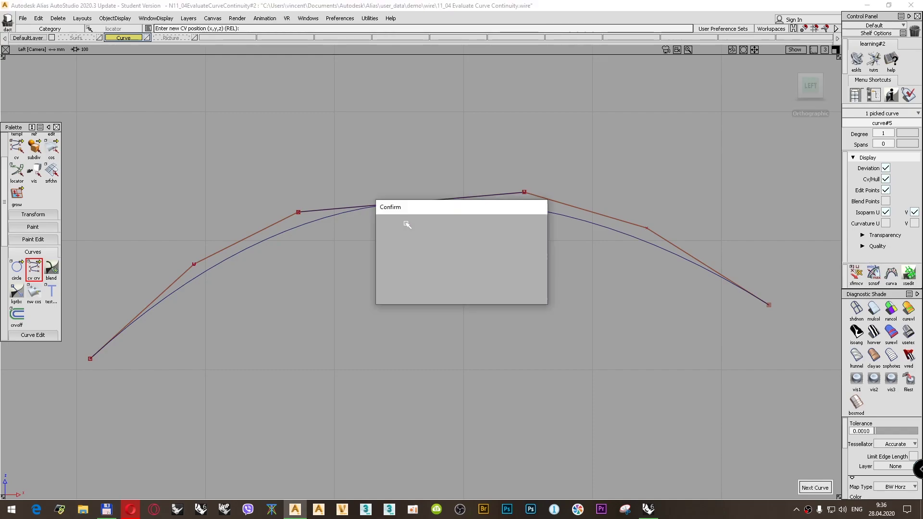
key("Delete")
key("Escape")
left_click_drag(420, 75, 420, 93, "ctrl+shift")
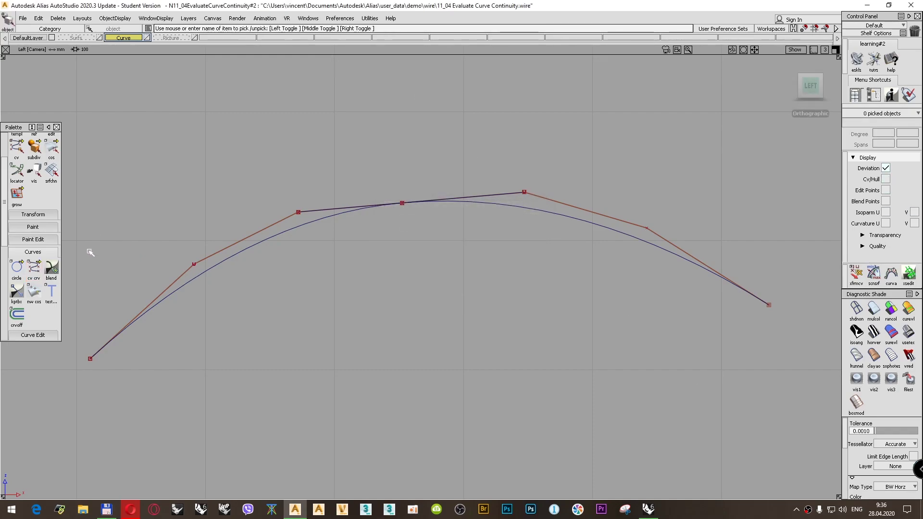
- Stretch the Left view vertically with non-proportional scaling to exaggerate the hulls and straight line around the join
mouse_move(820, 158)
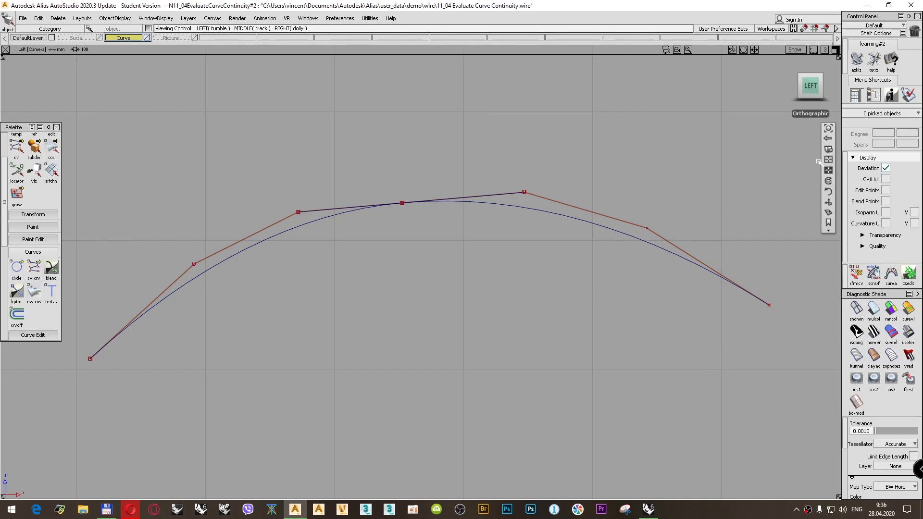
left_click(828, 192)
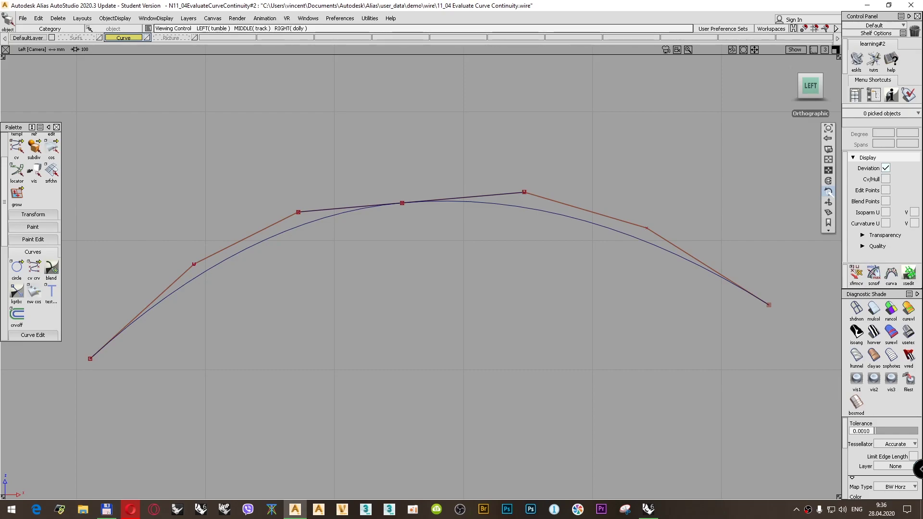
left_click(828, 159)
left_click_drag(490, 291, 418, 121)
middle_click_drag(420, 149, 423, 350)
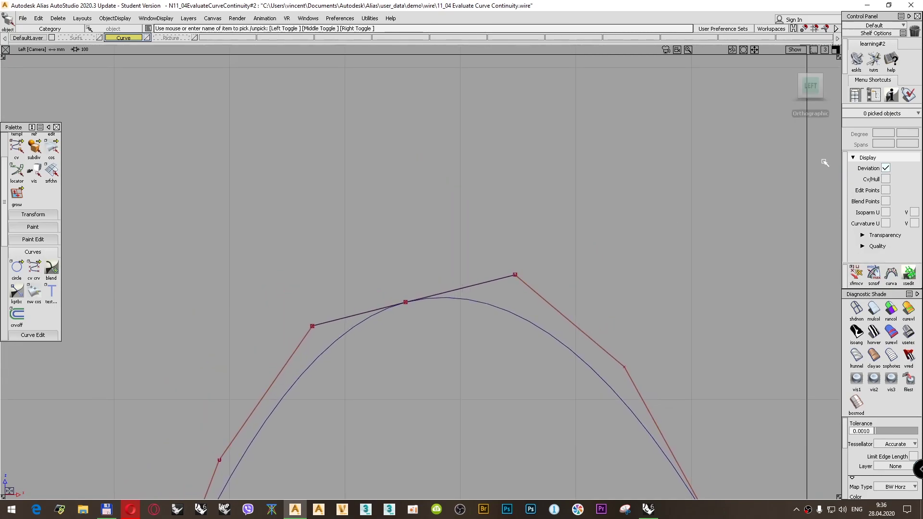
- Examine the hulls and straight line around the join by stretching the view non-proportionally and twisting it level
left_click(829, 159)
left_click_drag(404, 329, 390, 158)
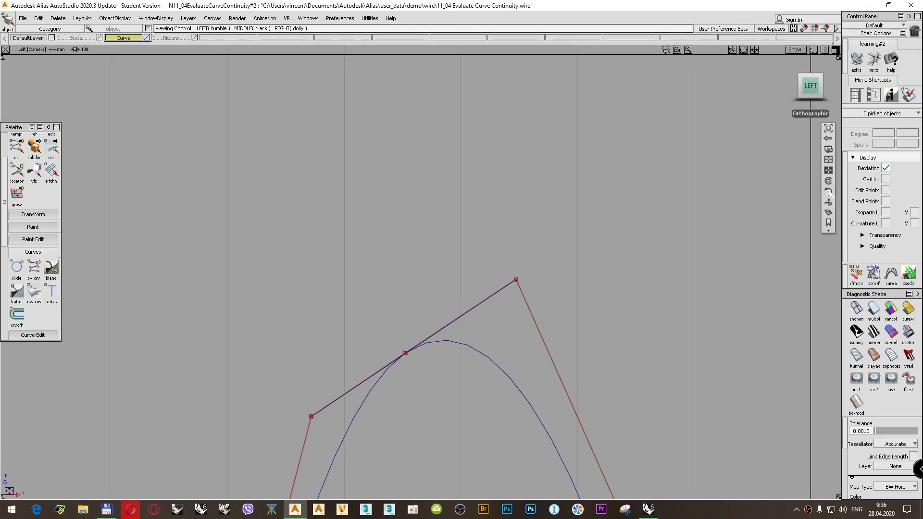
mouse_move(631, 318)
left_mouse_down()
mouse_move(616, 319)
mouse_move(625, 317)
left_mouse_up()
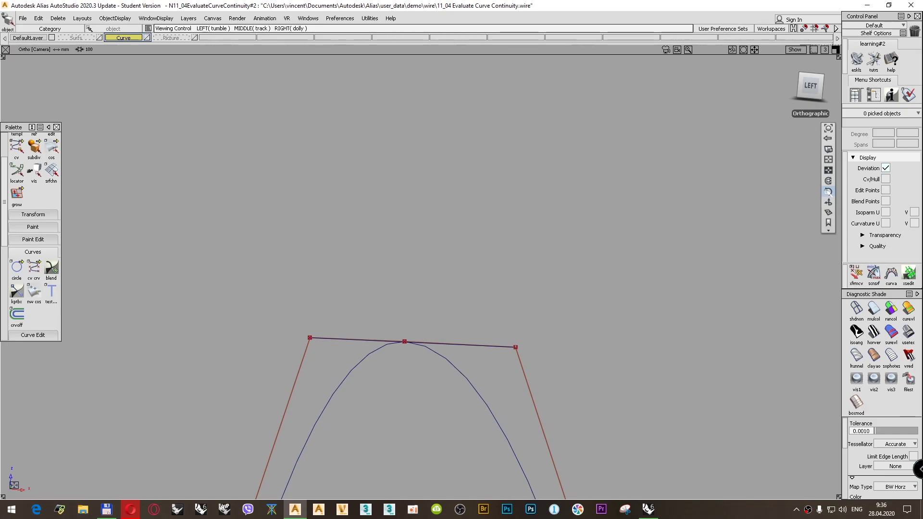
left_click(828, 159)
left_click_drag(471, 401, 492, 179)
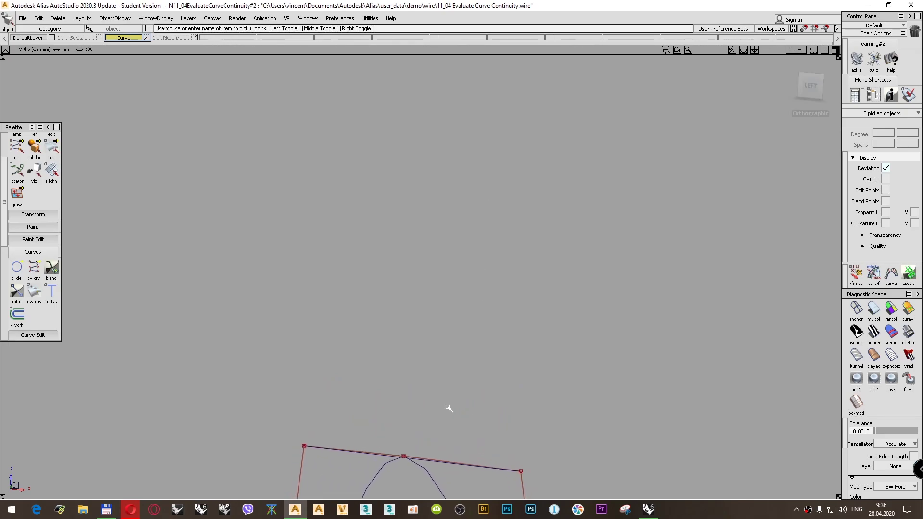
middle_click_drag(442, 418, 472, 257, "alt+shift")
left_click(828, 159)
left_click_drag(439, 355, 443, 230)
left_click_drag(422, 391, 446, 251)
left_click(828, 192)
left_click_drag(657, 306, 656, 274)
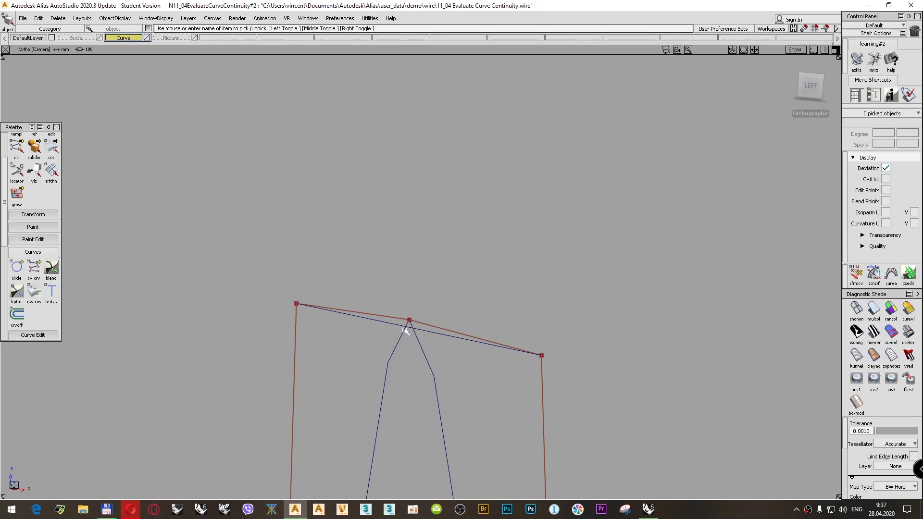
- Restore the normal Left view and delete the degree 1 check line curve#4 spanning the join
left_click(810, 85)
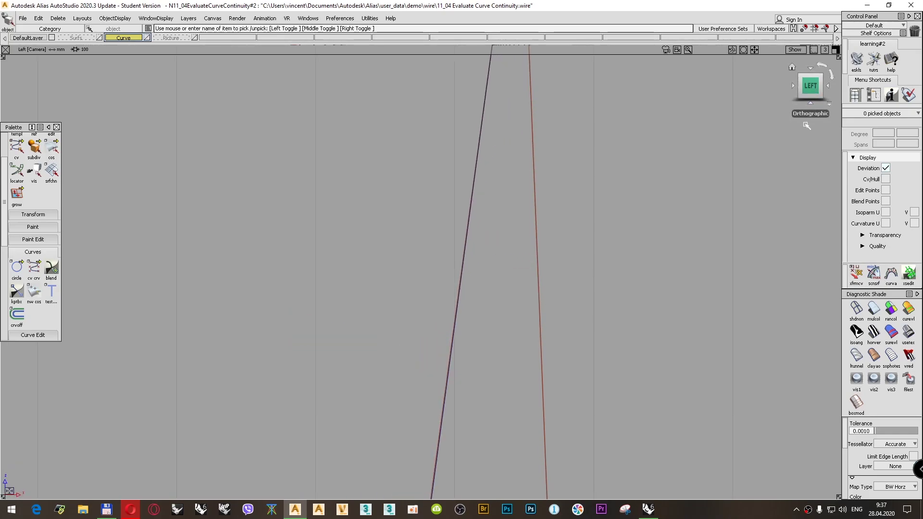
key("shift+alt")
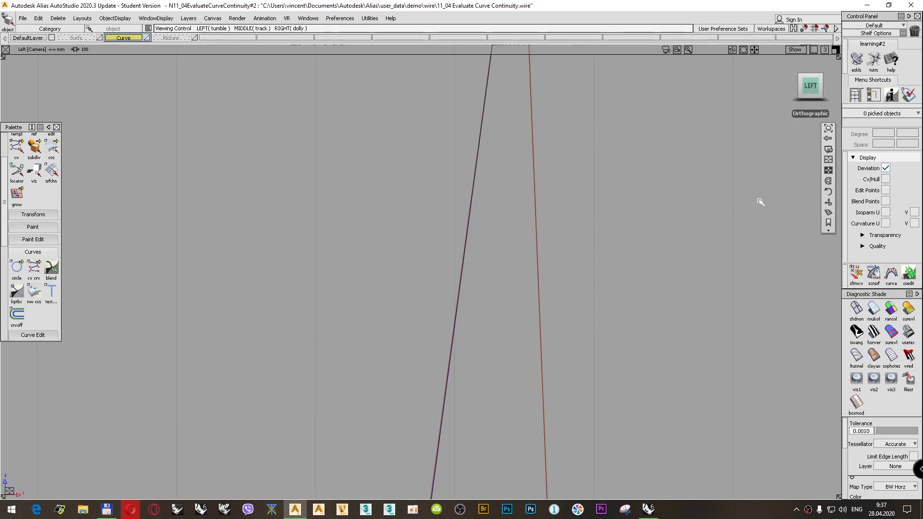
left_click_drag(810, 176, 742, 217, "alt+shift")
right_click_drag(619, 213, 614, 202, "alt+shift")
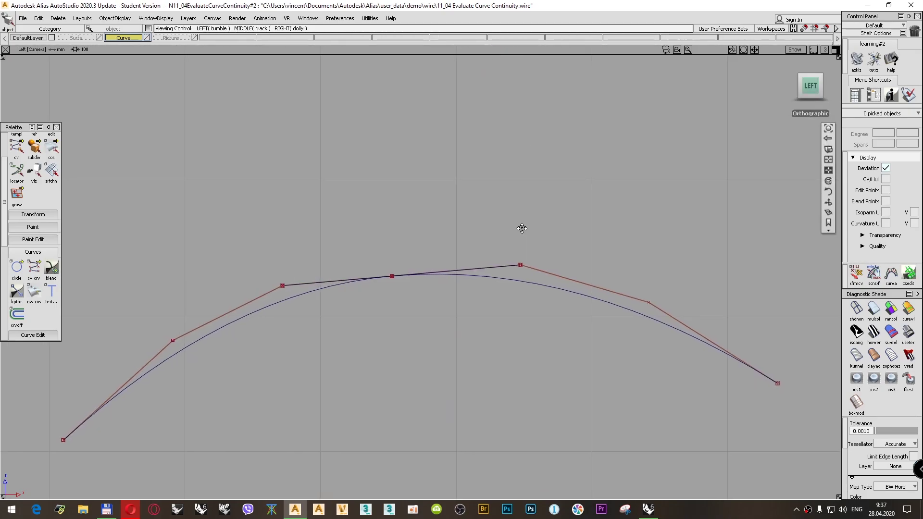
middle_click_drag(520, 229, 544, 220, "alt+shift")
left_click_drag(509, 192, 543, 204, "ctrl+shift")
left_click(500, 259)
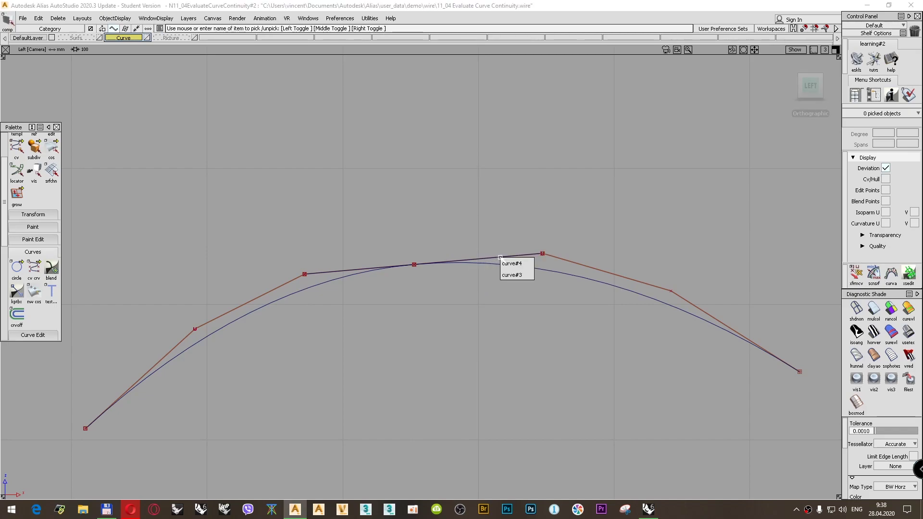
left_click(505, 263)
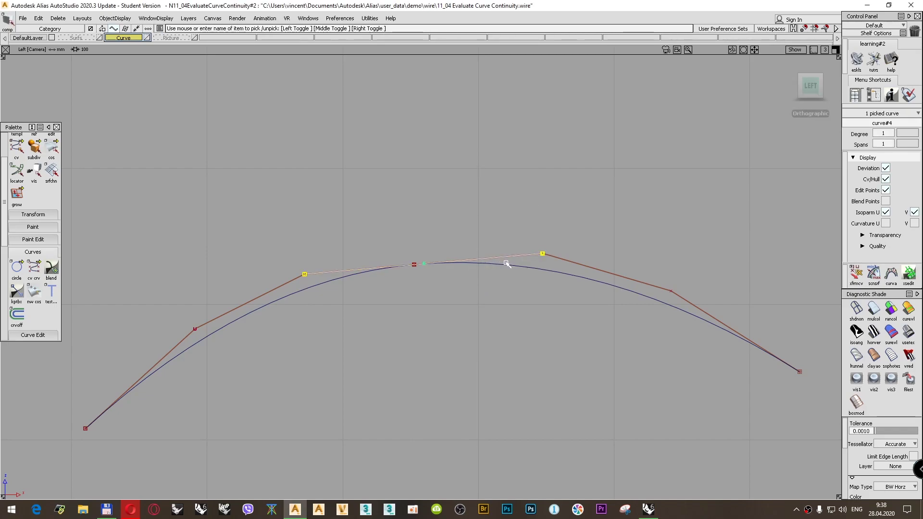
key("Delete")
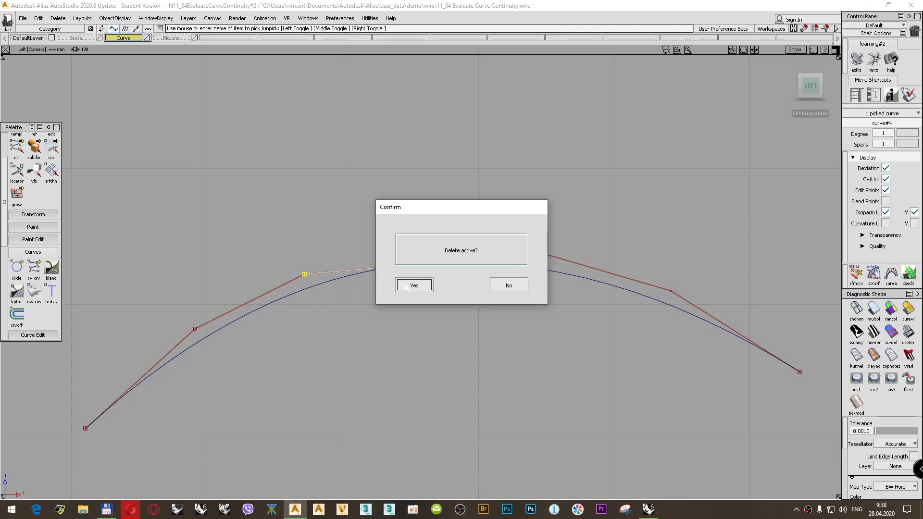
left_click(406, 287)
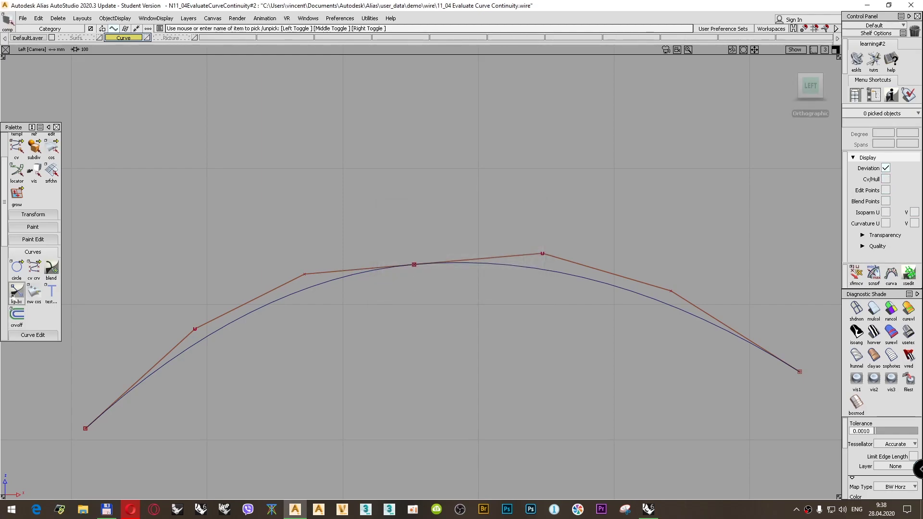
- Check the join with the Curve Continuity tool, set its display to Tangency and move the information window clear of the curves
left_click(33, 252)
left_click(33, 227)
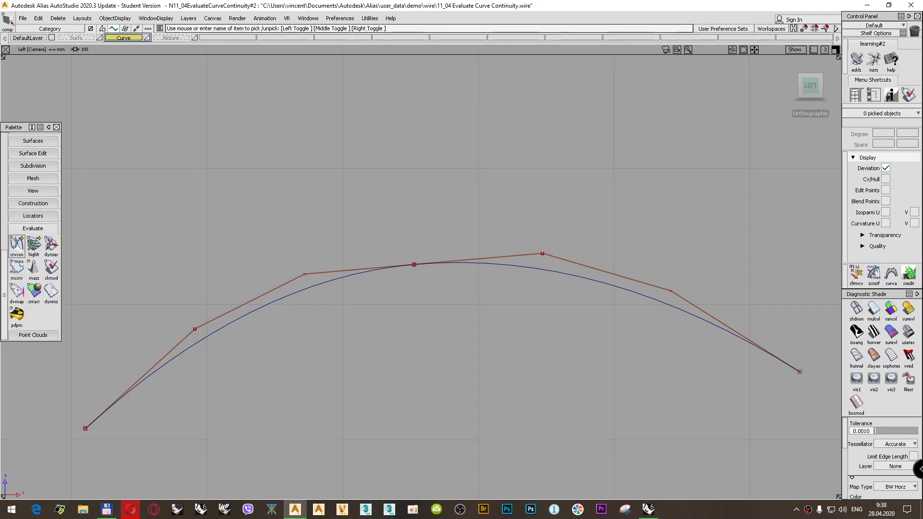
left_click(16, 245)
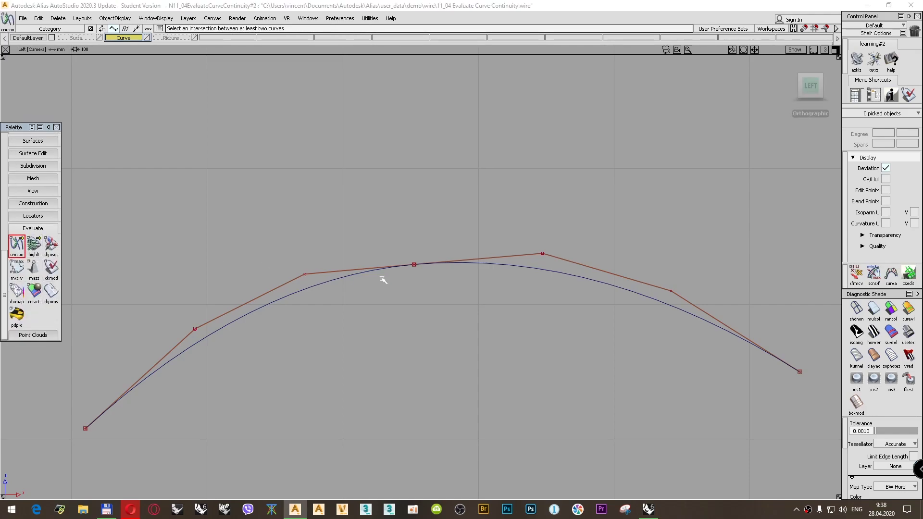
left_click(414, 265)
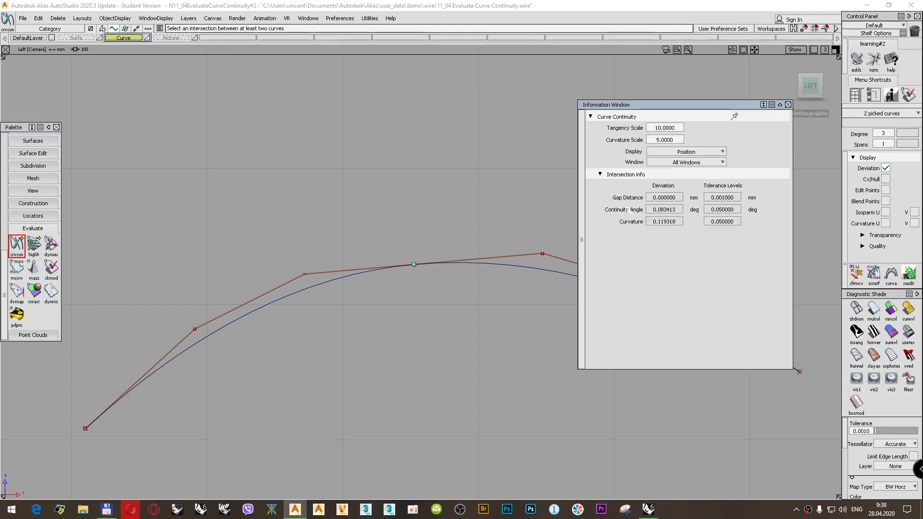
left_click(666, 152)
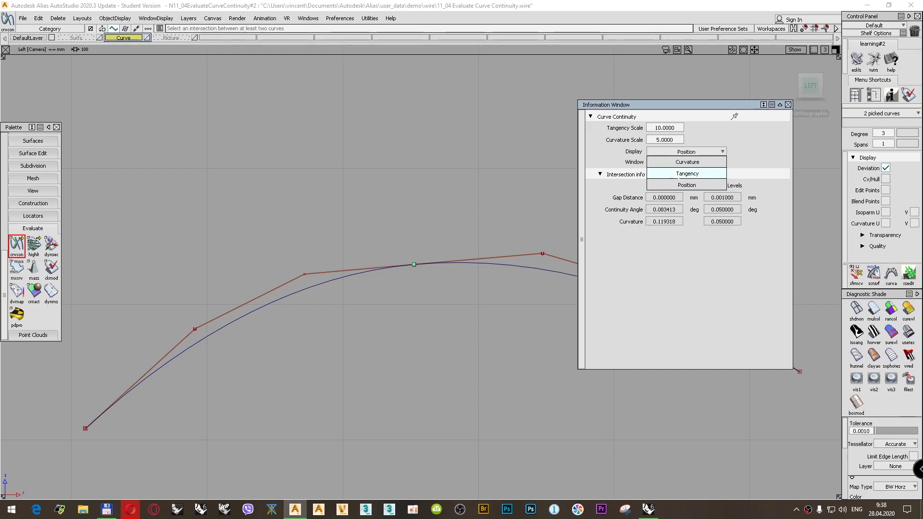
left_click(678, 174)
left_click_drag(719, 105, 692, 64)
left_click(797, 100)
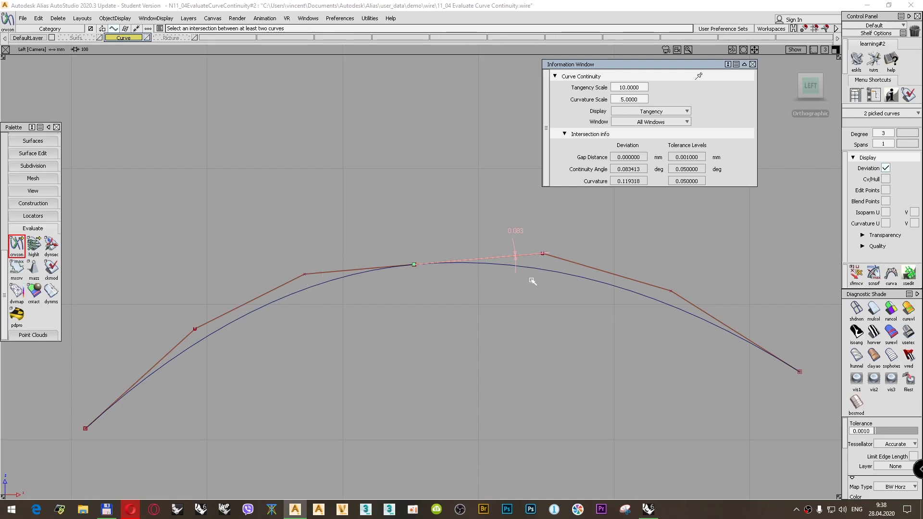
- Try moving curve#3's CV next to the join with the Move tool, and undo it
left_click_drag(443, 189, 483, 189, "ctrl+shift")
left_click(544, 254)
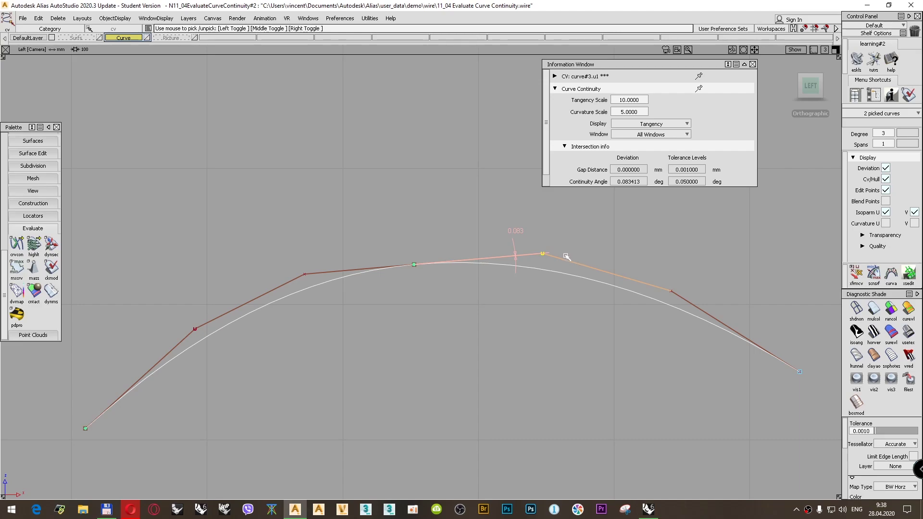
middle_click_drag(453, 162, 452, 140, "ctrl+shift")
mouse_move(482, 171)
right_mouse_down()
mouse_move(483, 164)
mouse_move(483, 176)
right_mouse_up()
key("ctrl+z")
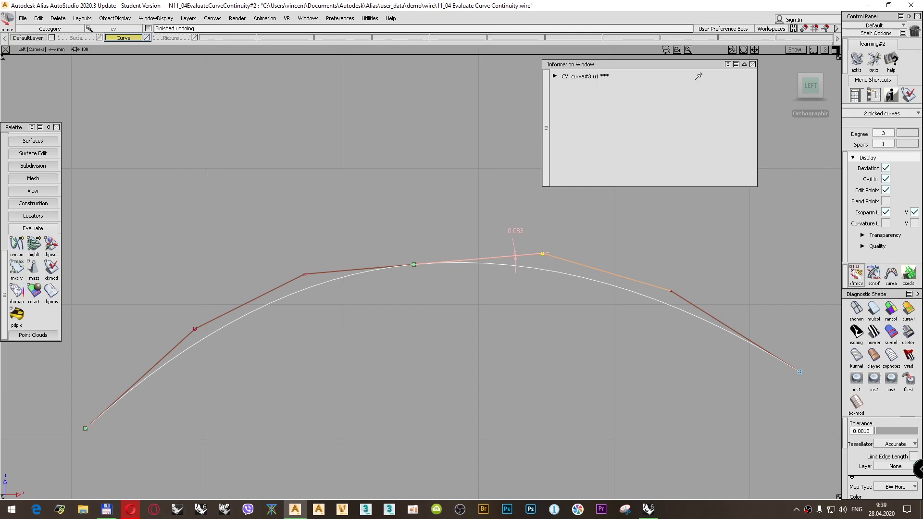
- Activate the Move CV tool, clear the selection and pick curve#3's CV next to the join again
left_click(856, 274)
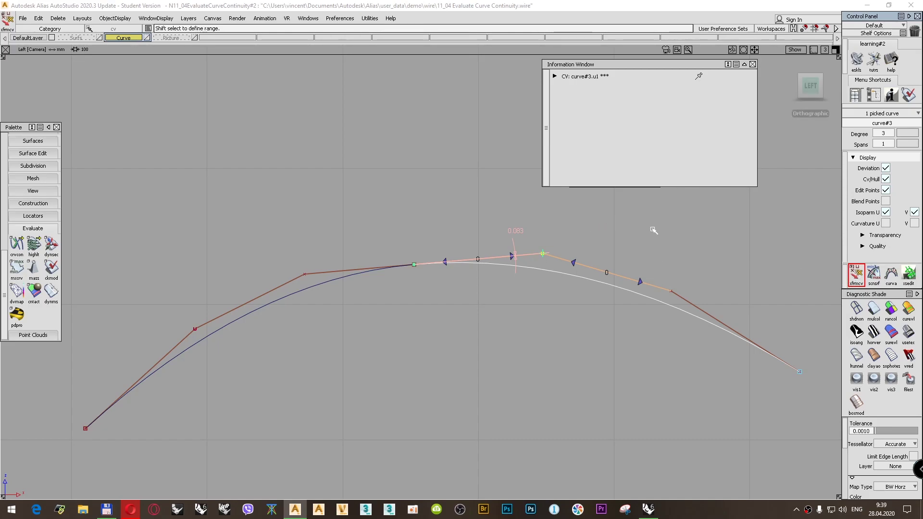
left_click(704, 222)
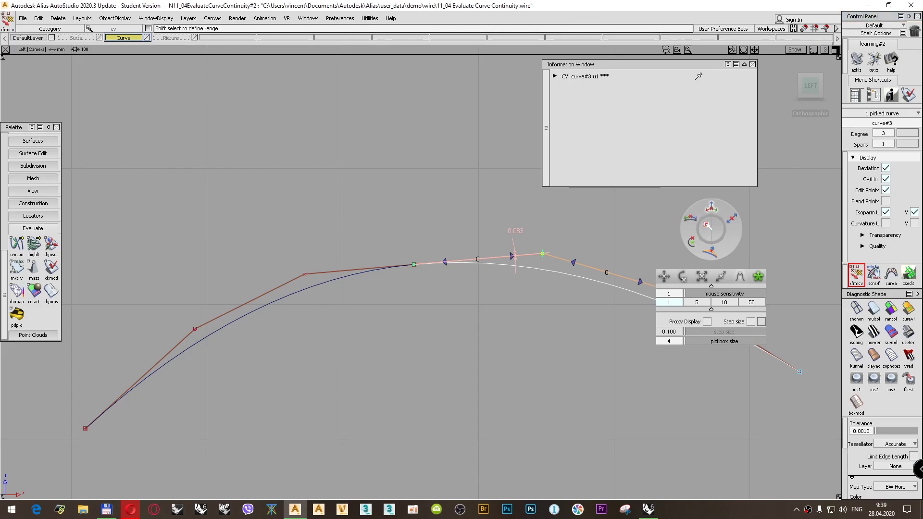
left_click_drag(469, 175, 565, 212, "ctrl+shift")
left_click(566, 212)
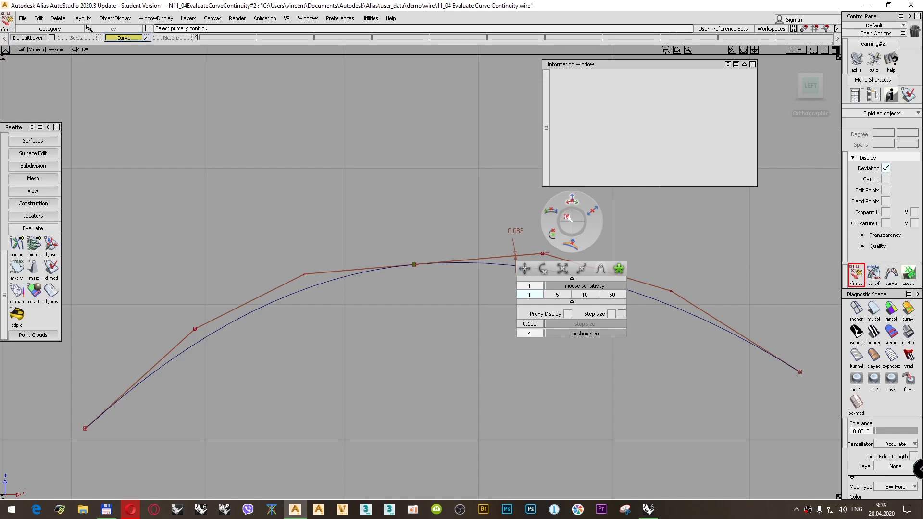
left_click(542, 254)
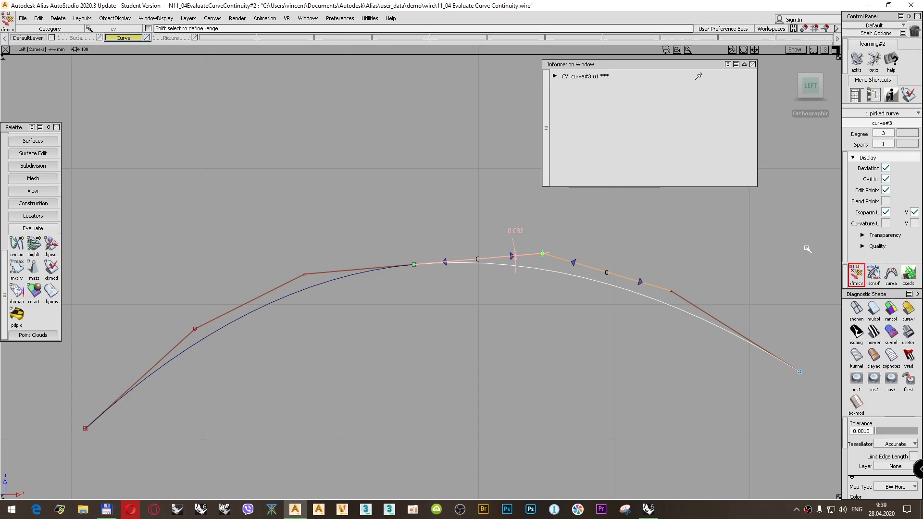
- Open the Move CV options beside the curves and set Transform to Move instead of Prop mod
left_click(617, 229)
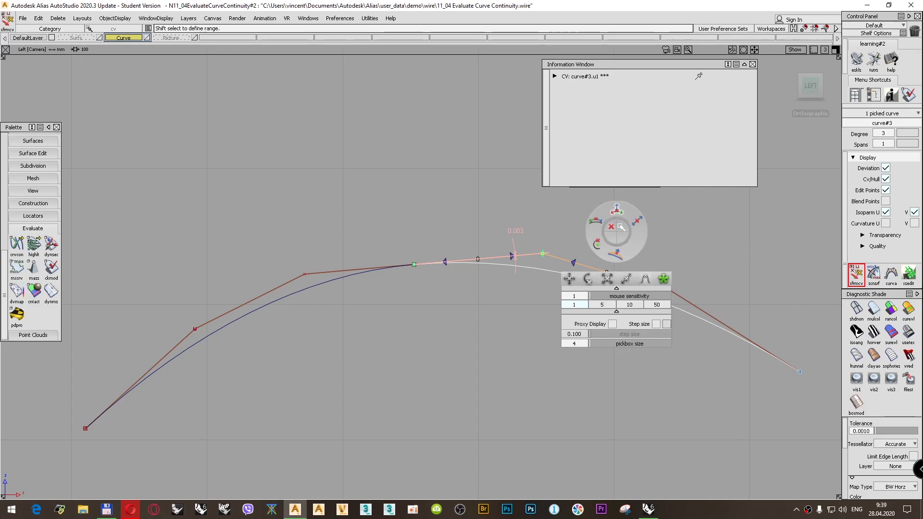
double_click(861, 271)
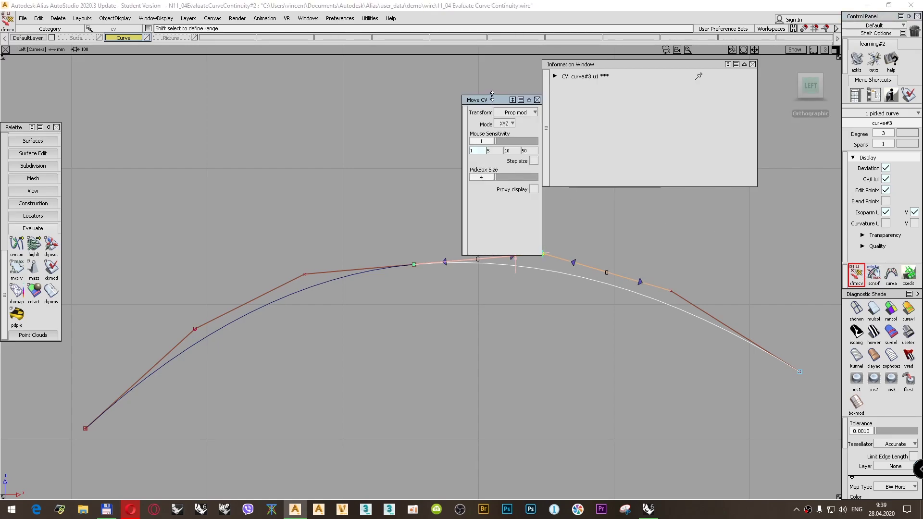
left_click_drag(494, 101, 390, 98)
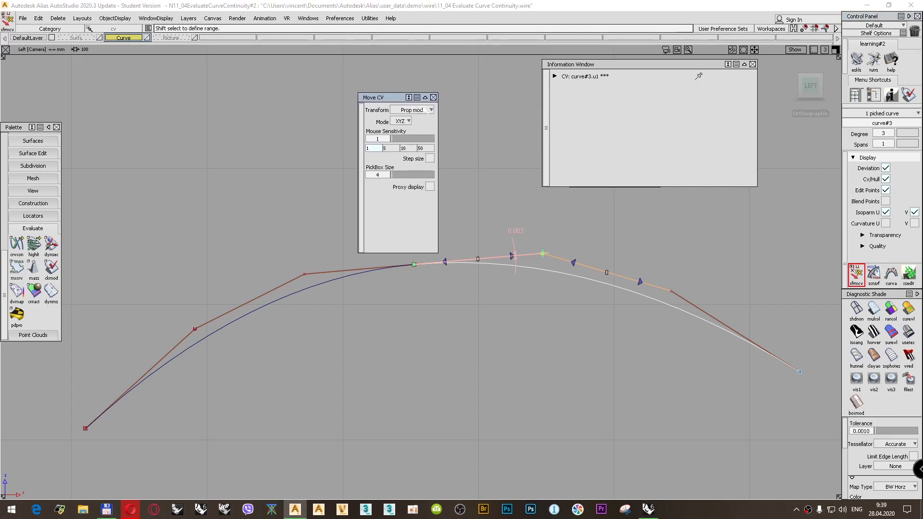
left_click(426, 109)
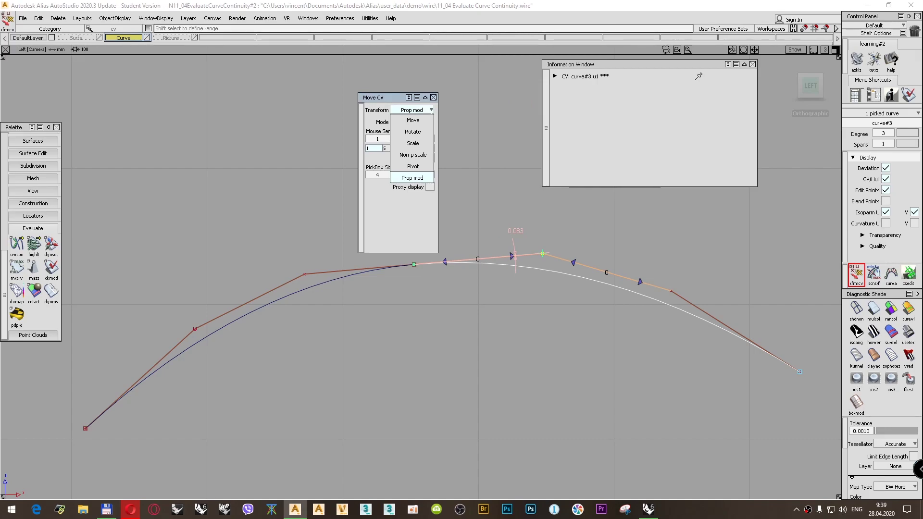
left_click(413, 120)
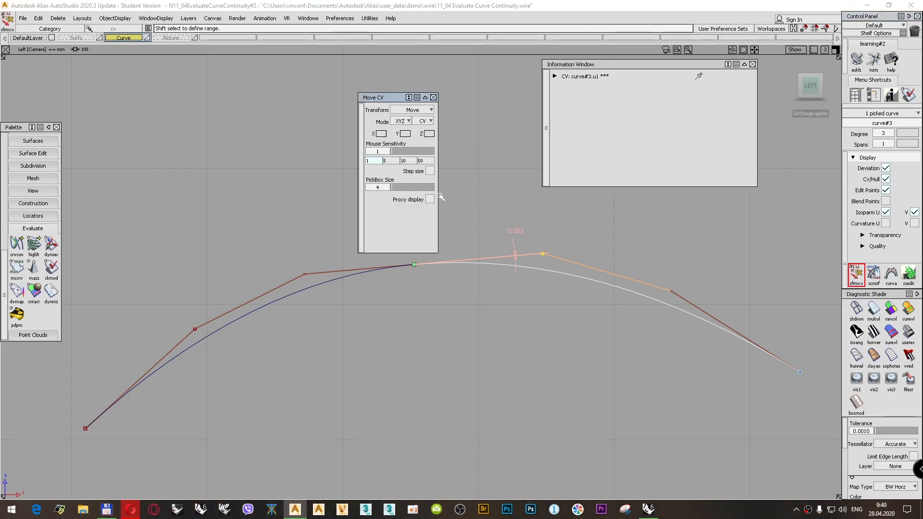
left_click(402, 110)
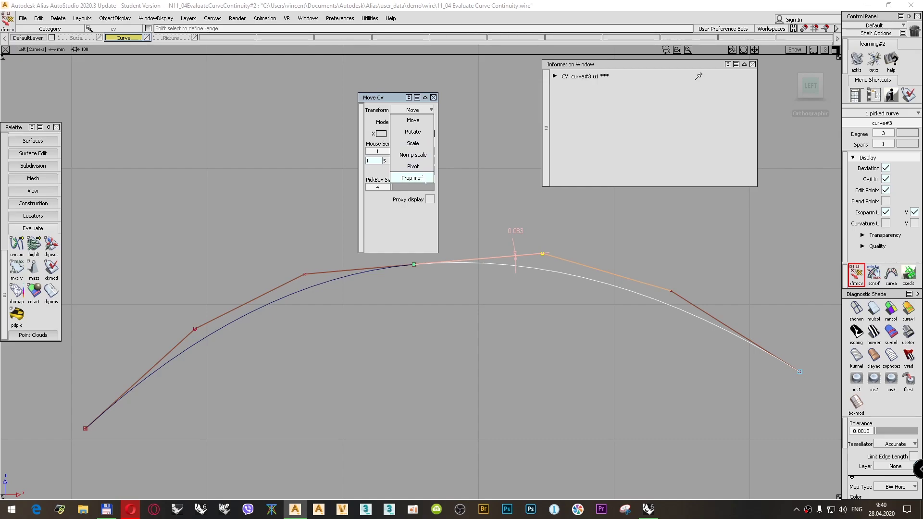
left_click(413, 120)
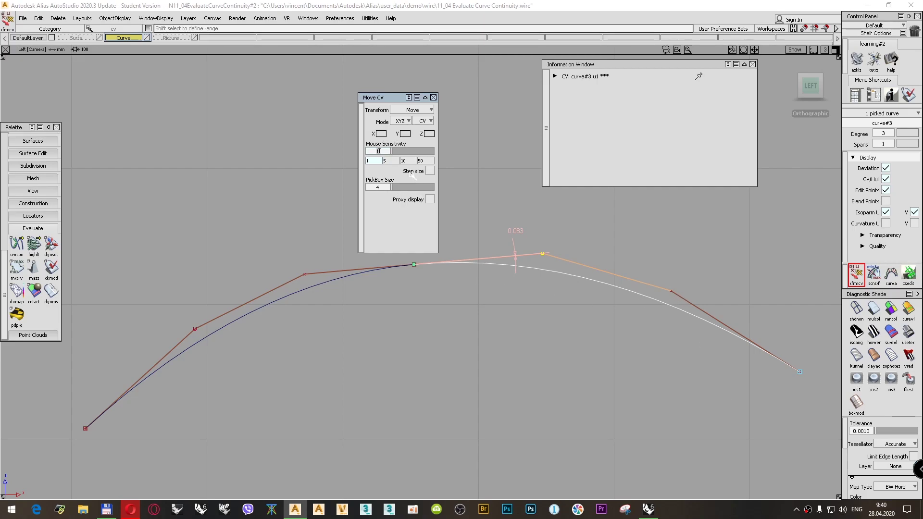
- Set the Move CV mouse sensitivity to 100 and nudge curve#3's picked CV vertically in small amounts to reduce the tangency deviation
left_click(378, 151)
type("100")
key("Return")
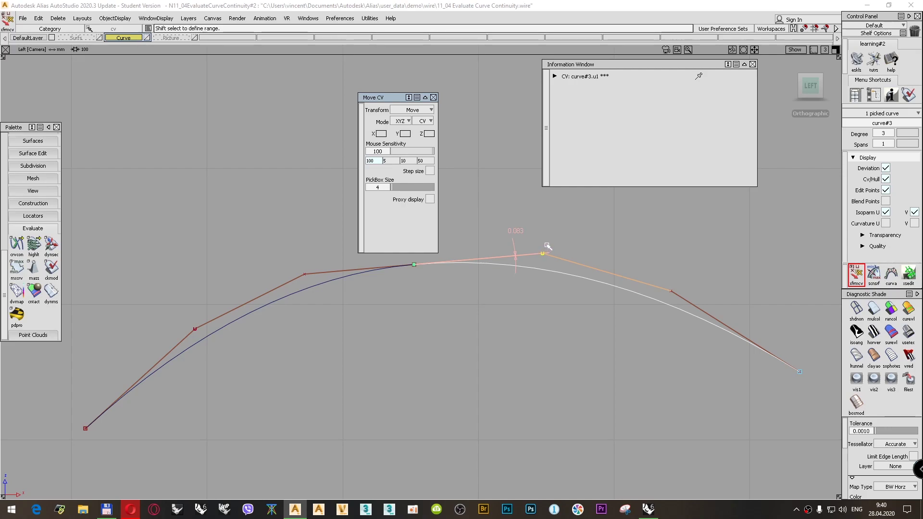
right_click_drag(556, 232, 556, 239)
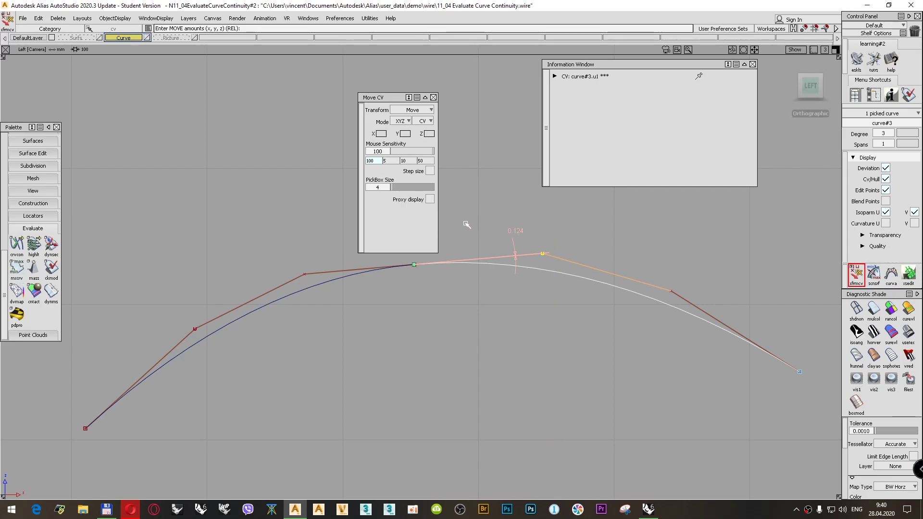
left_click_drag(398, 102, 352, 94)
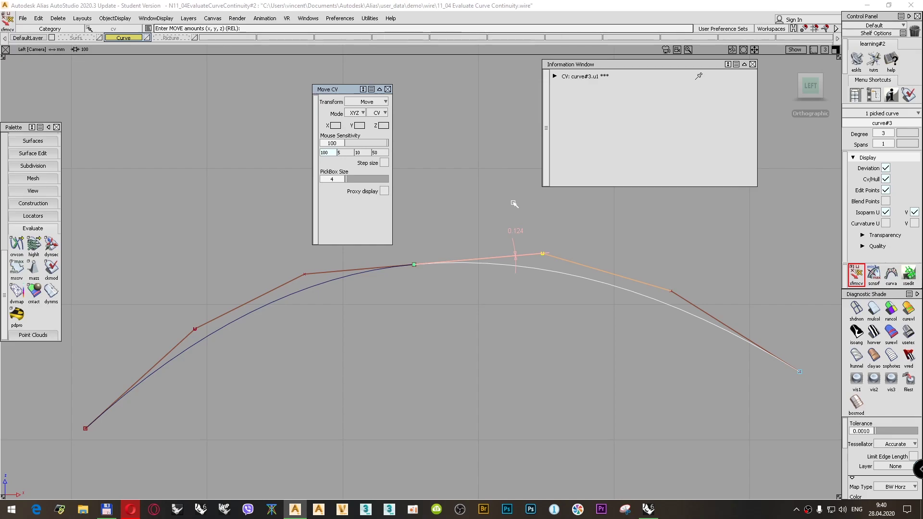
right_click_drag(547, 220, 560, 203)
- Set the Move CV mouse sensitivity to 250, expand the CV's position details and fine-move it vertically to about Z 337.67 mm
type("250")
key("Return")
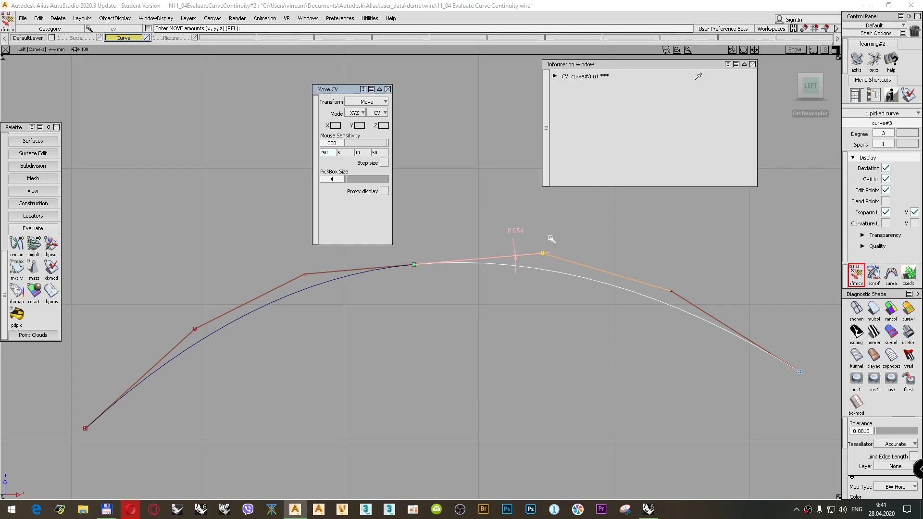
right_click_drag(559, 239, 561, 233)
left_click(554, 76)
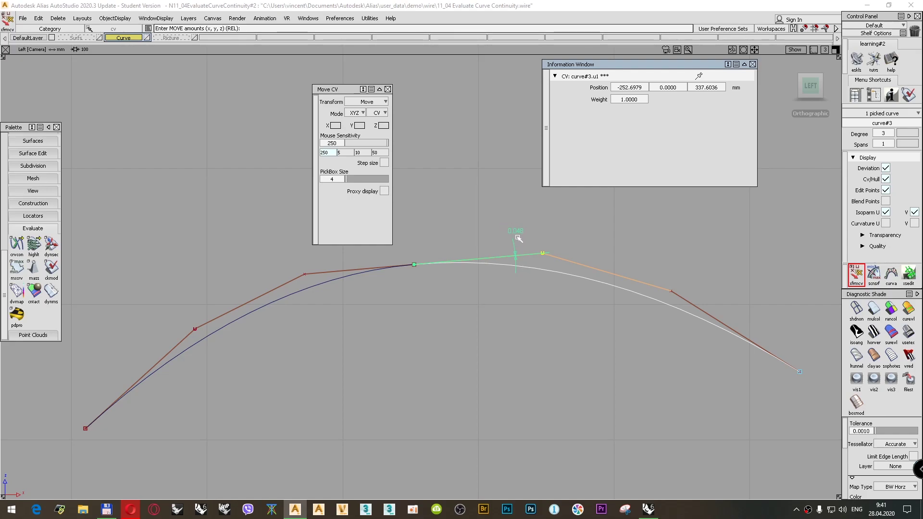
left_click(579, 233)
right_click_drag(580, 233, 577, 210)
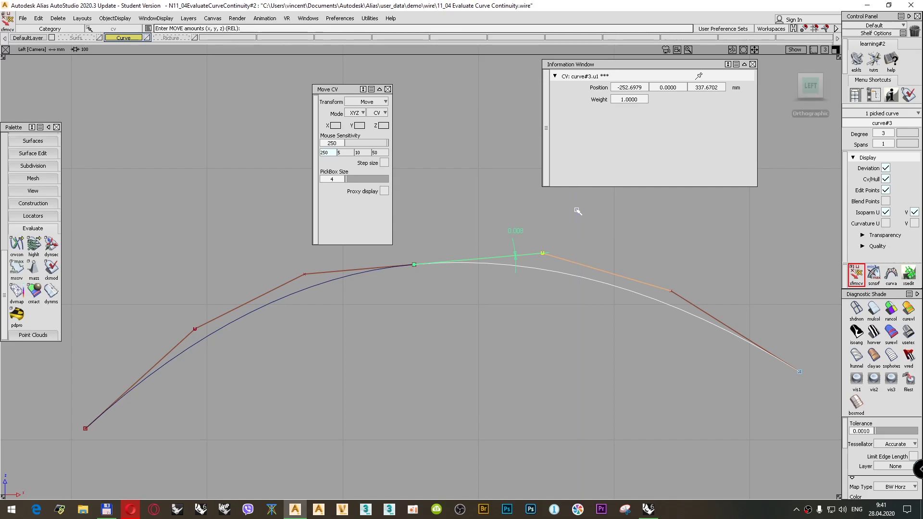
- Fine-move curve#3's CV beside the join vertically to remove the remaining tangency deviation, and clear the selection
right_click_drag(579, 246, 576, 241)
left_click_drag(578, 230, 579, 210, "ctrl+shift")
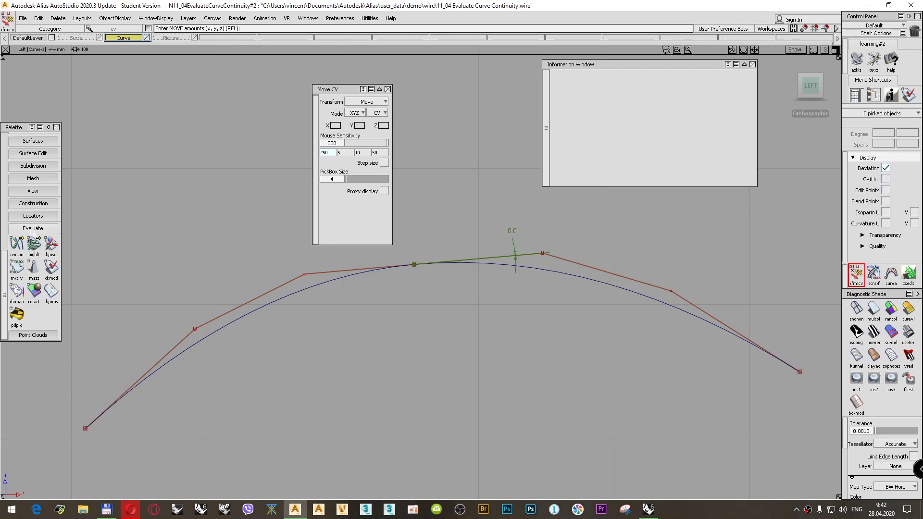
- Pick the curve continuity locator at the join, set its Display to Curvature, and move the Move CV options clear of the curves
scroll(36, 213, "up", 10)
left_click(17, 191)
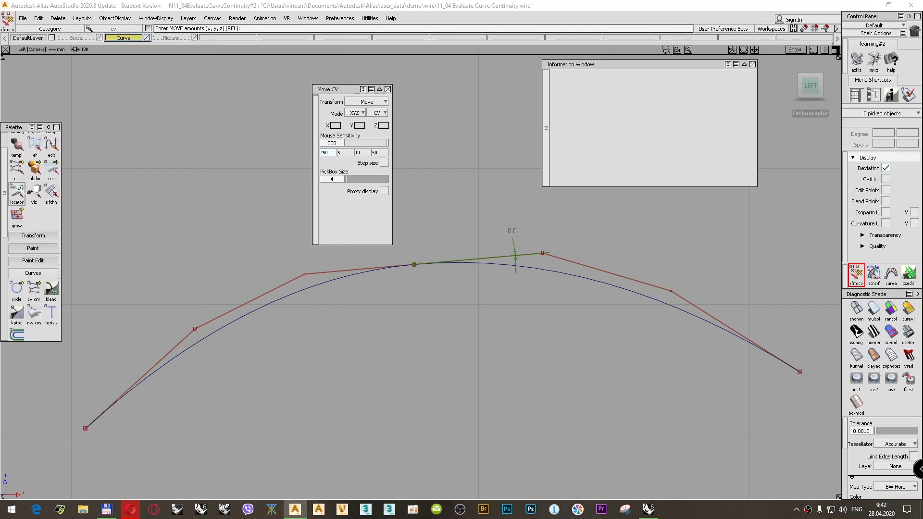
left_click(515, 258)
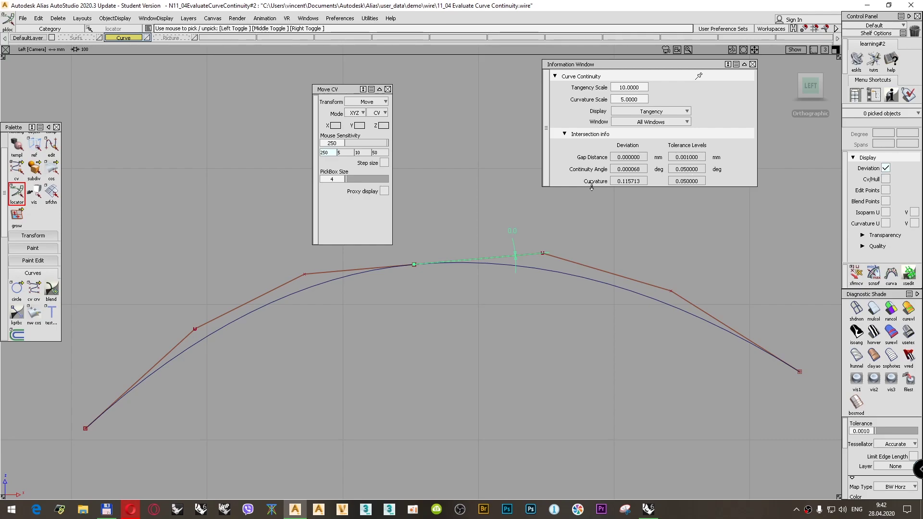
left_click(626, 111)
left_click(652, 122)
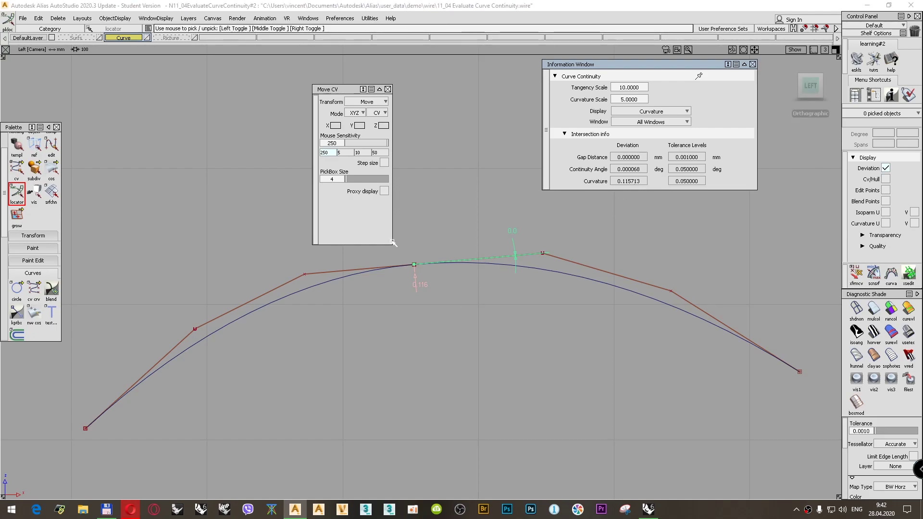
left_click_drag(337, 92, 240, 87)
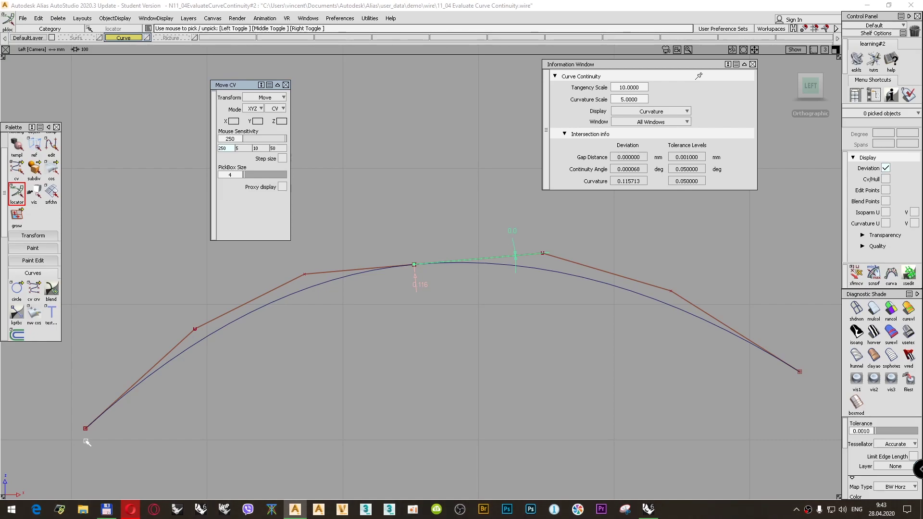
- Launch Paint by running mspaint
left_click(10, 509)
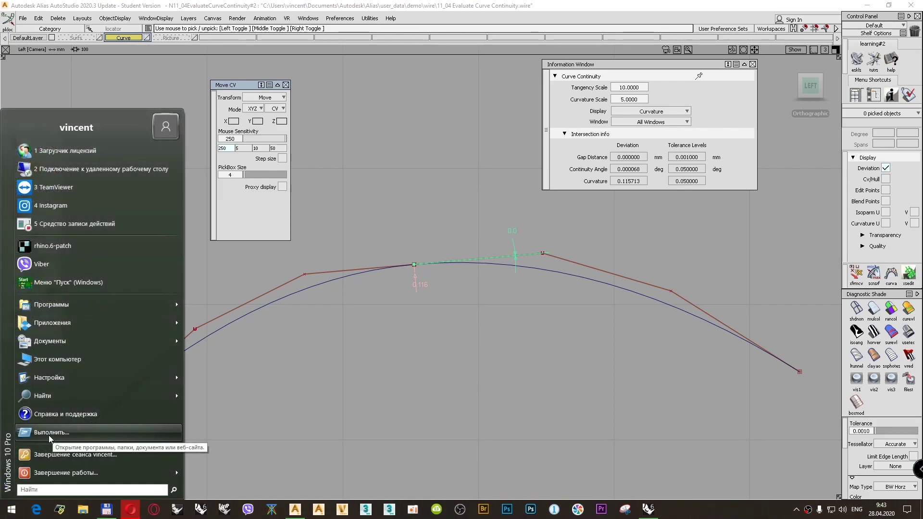
left_click(48, 434)
left_click(202, 448)
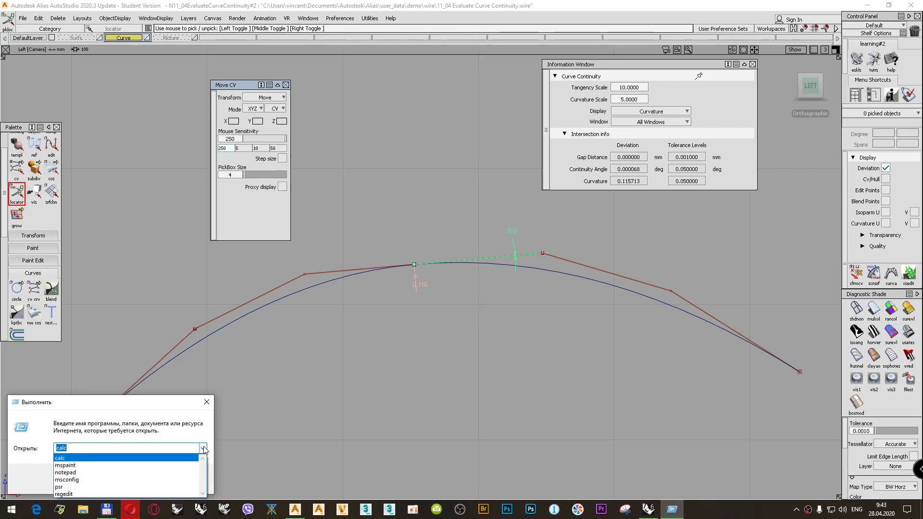
left_click(65, 465)
left_click(92, 481)
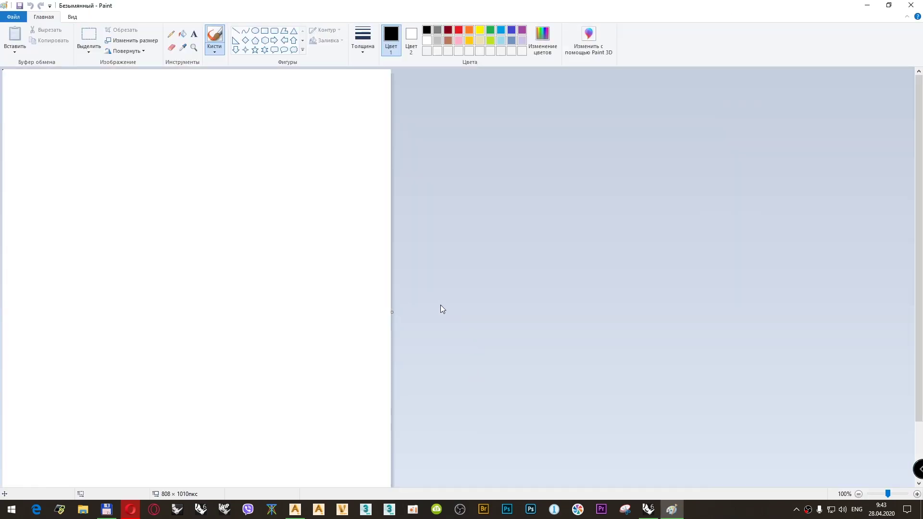
- Draw a V on the upper canvas from two straight lines, about 68 × 239 and 101 × 242 px, meeting at one point
left_click(236, 32)
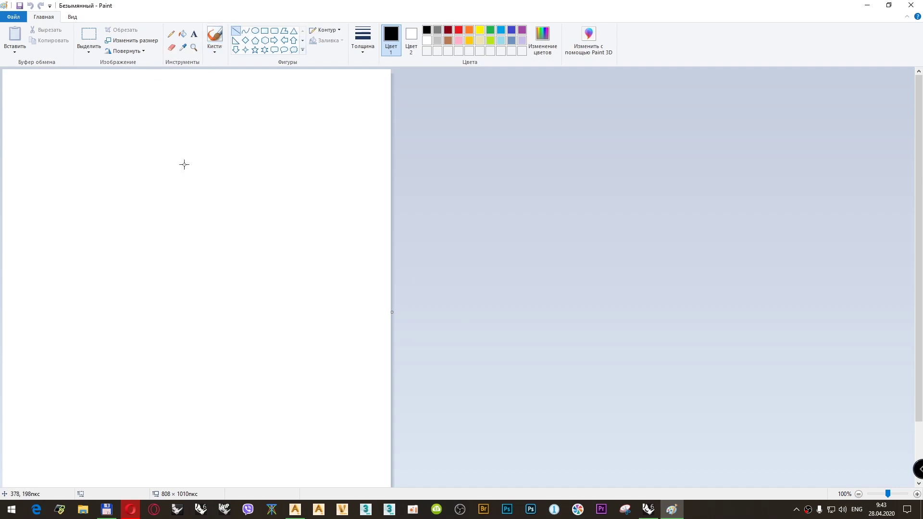
left_click_drag(168, 150, 199, 263)
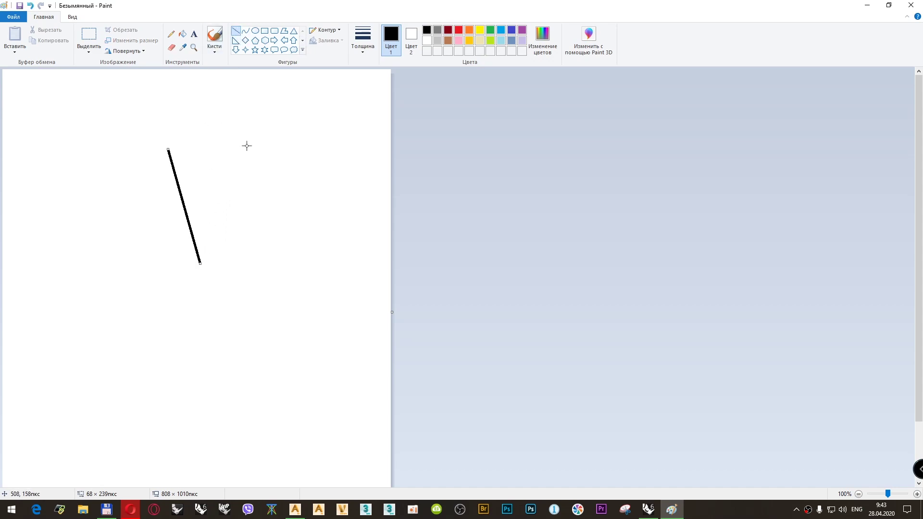
left_click_drag(247, 147, 200, 264)
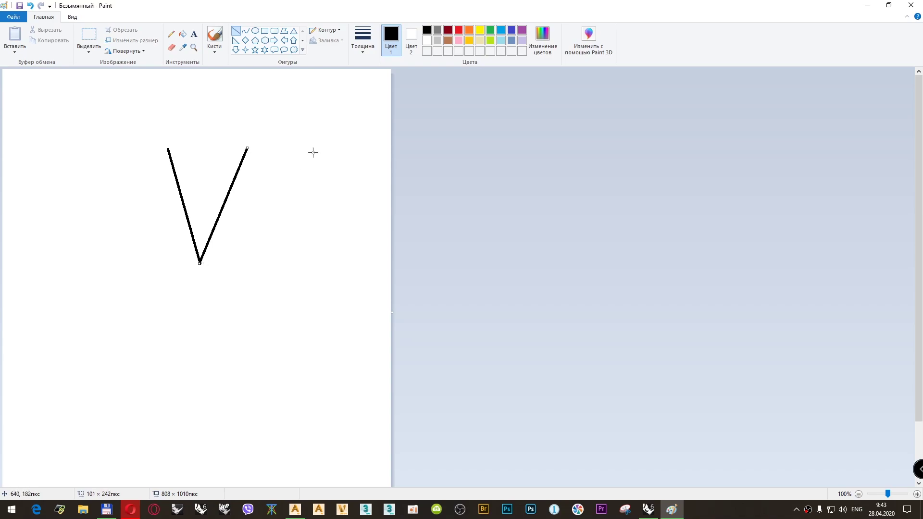
- Draw two horizontal block arrows facing the V's sides, one about 238 × 37 px and the opposite one about 244 × 43 px
left_click(314, 513)
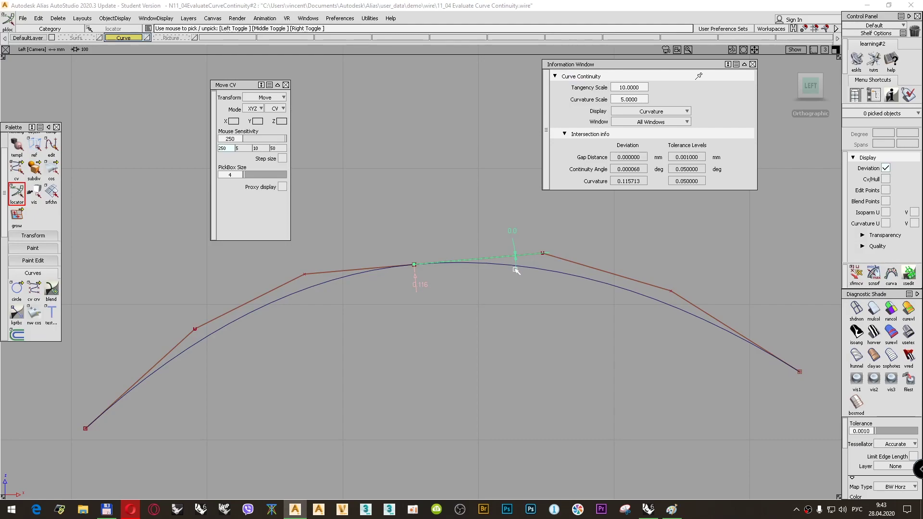
left_click(672, 509)
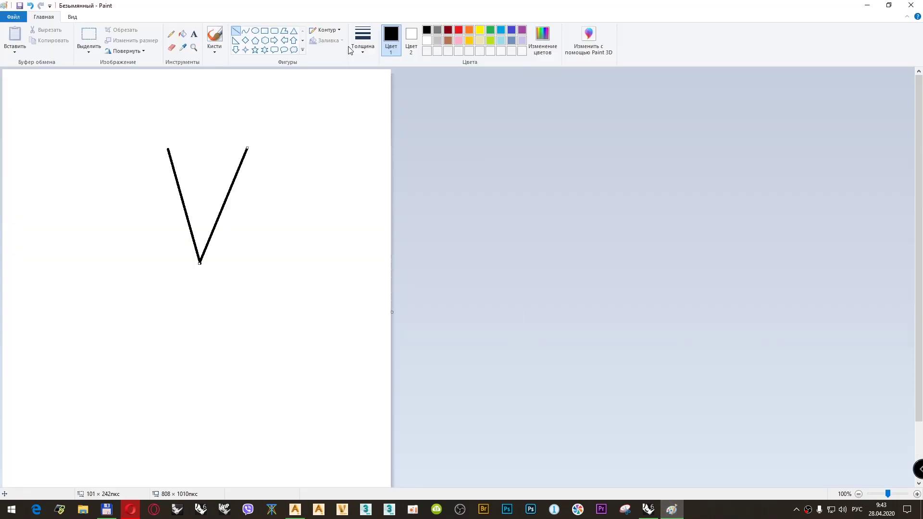
left_click(274, 40)
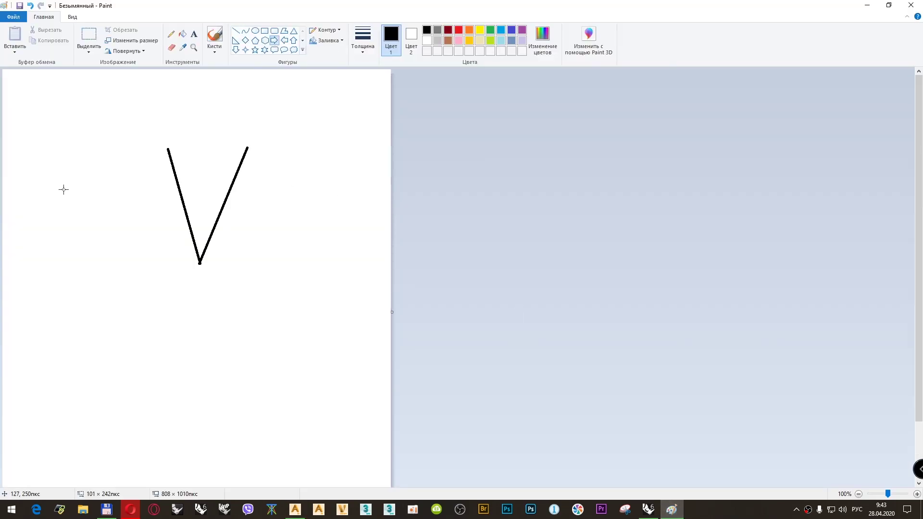
left_click_drag(55, 196, 170, 213)
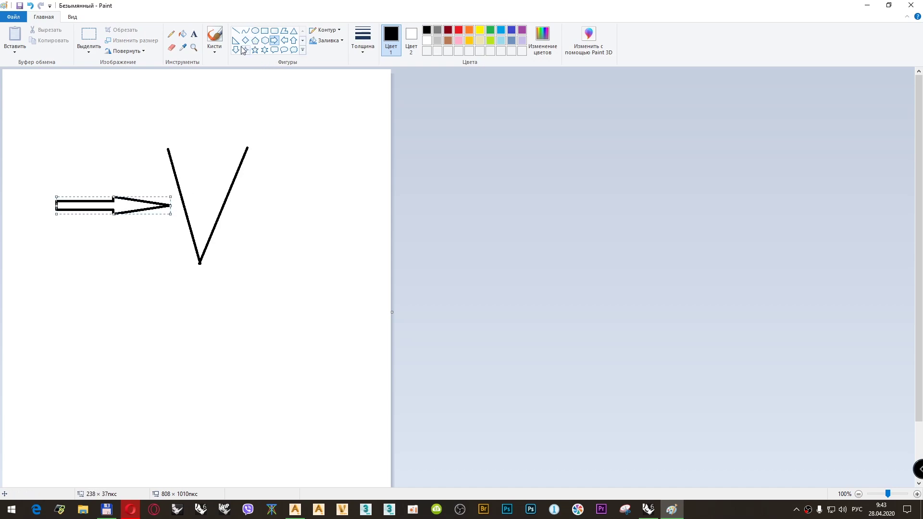
left_click(284, 39)
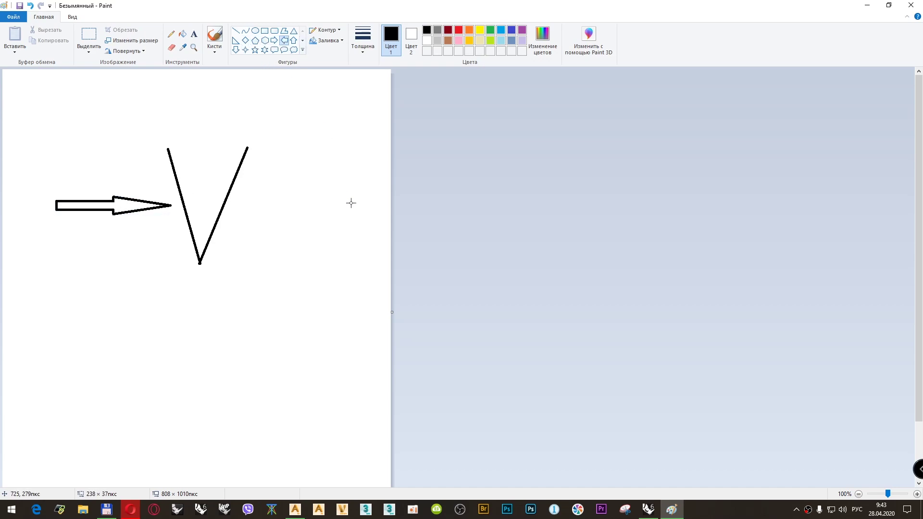
left_click_drag(349, 191, 232, 212)
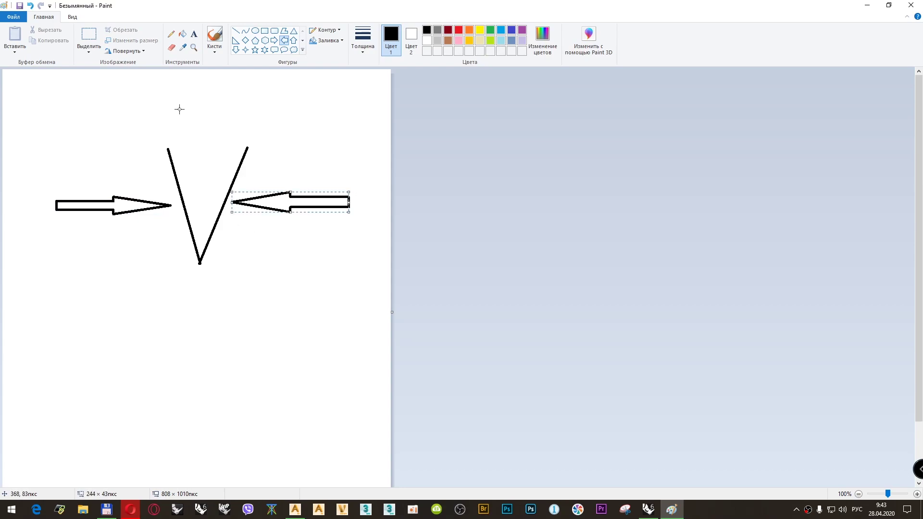
- Label the V with the text Angle above its opening
left_click(194, 34)
left_click(199, 112)
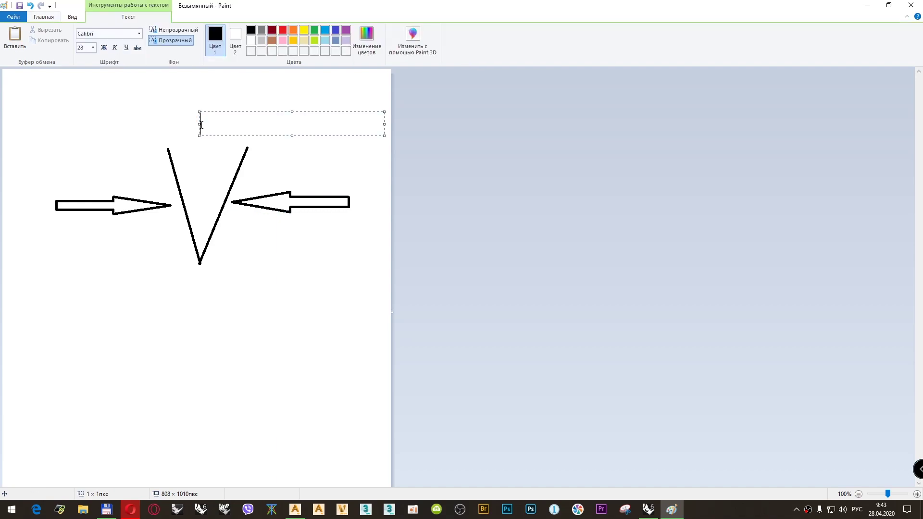
type("Angle")
left_click(26, 158)
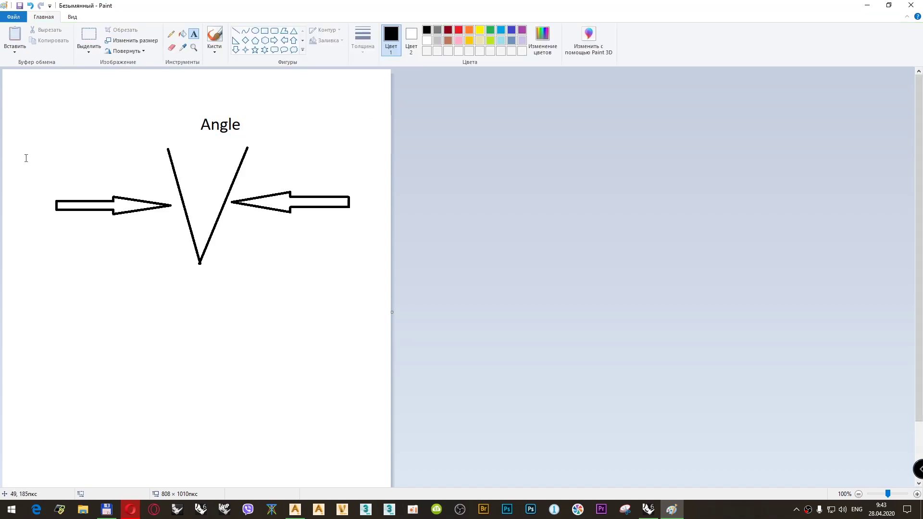
- Switch to Alias to review the deviation values at the join, and return to the Paint sketch
left_click(295, 509)
left_click(295, 509)
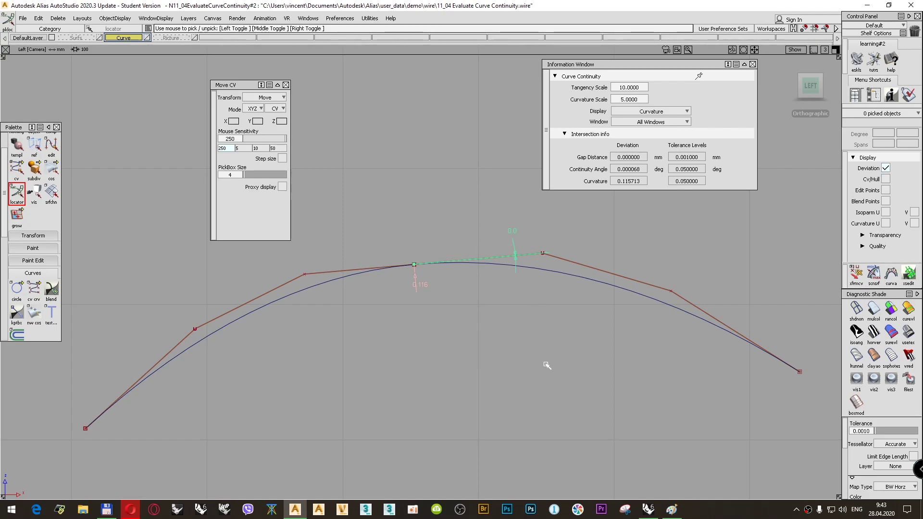
left_click(671, 509)
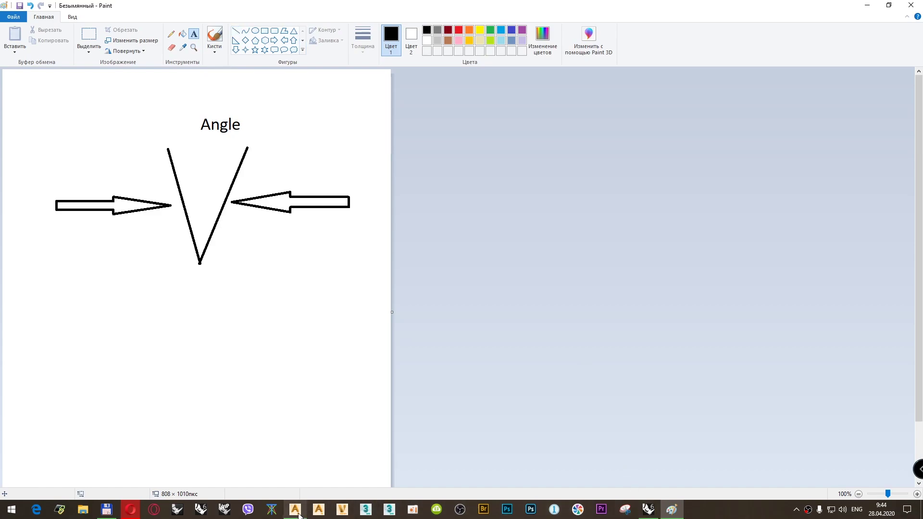
- Draw two almost touching vertical lines about 220 px long below the V, with a very narrow space between them
left_click(236, 31)
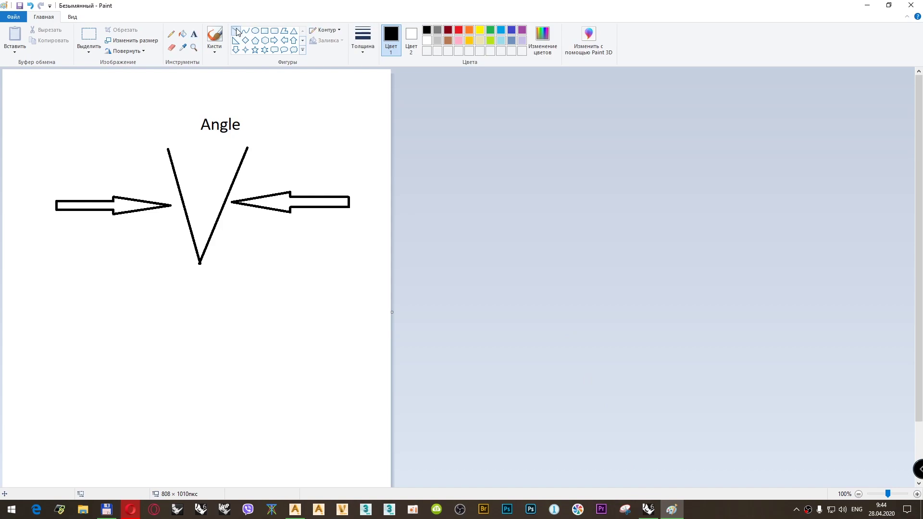
left_click_drag(170, 326, 170, 429)
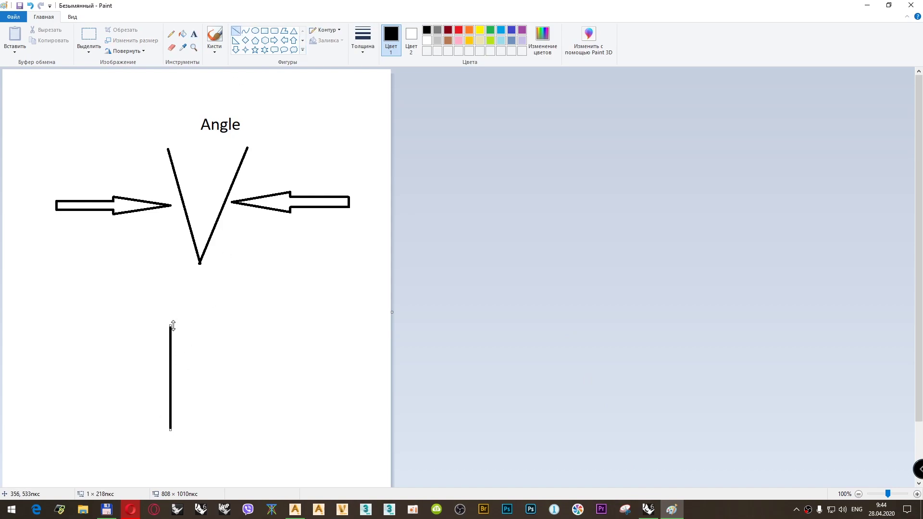
left_click(236, 31)
left_click_drag(173, 325, 172, 433)
left_click_drag(171, 377, 173, 376)
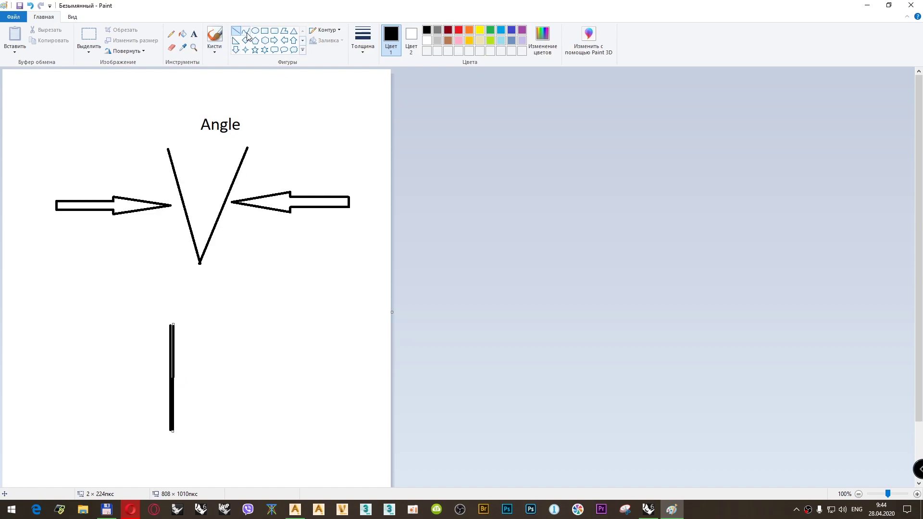
- Draw two horizontal block arrows facing the vertical line pair, one about 184 × 19 px and the opposite one about 266 × 26 px
left_click(273, 41)
left_click_drag(71, 364, 160, 373)
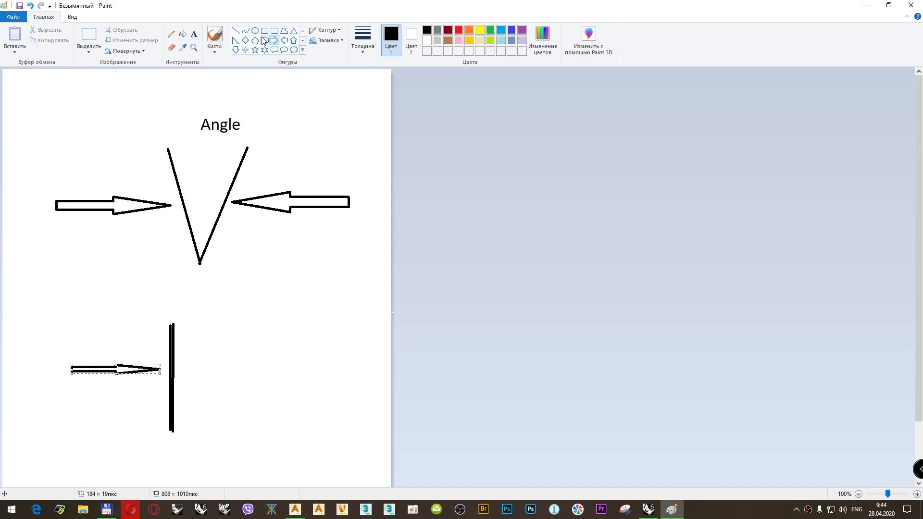
left_click(284, 40)
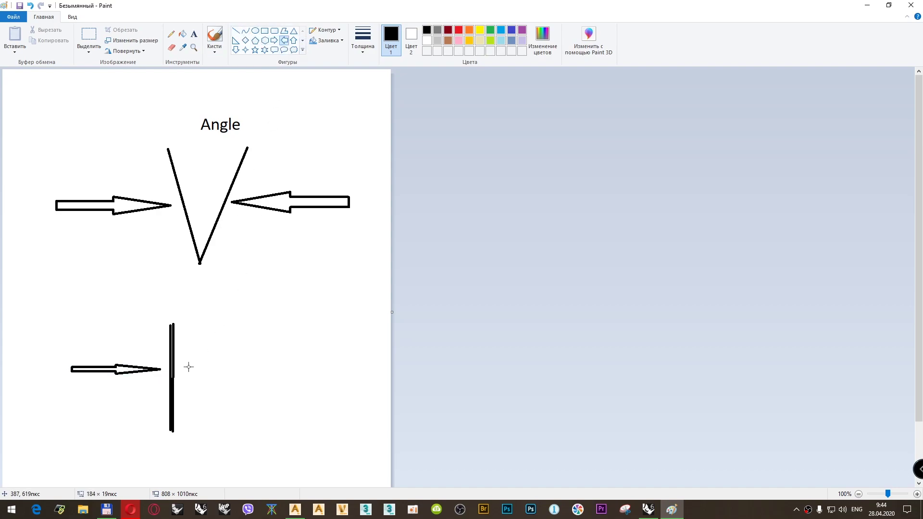
left_click_drag(179, 371, 307, 360)
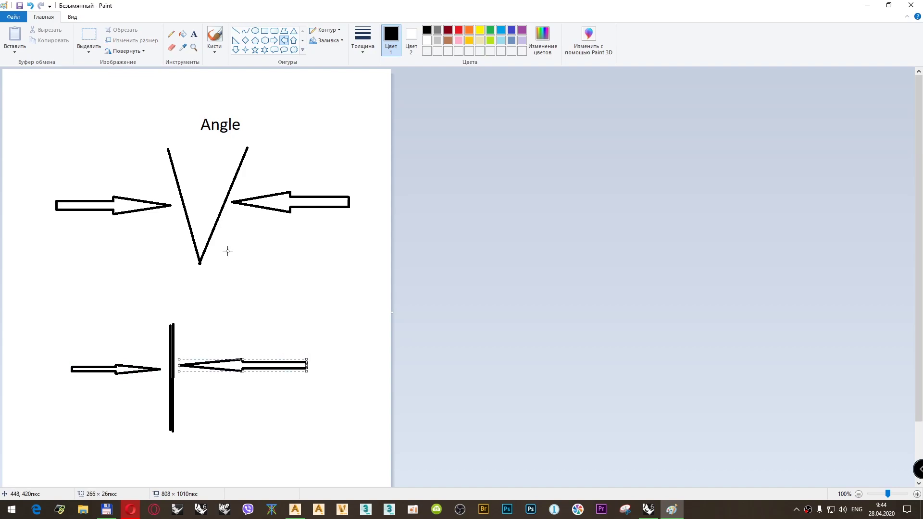
- Label the vertical line pair with the text Gap above it
left_click(194, 34)
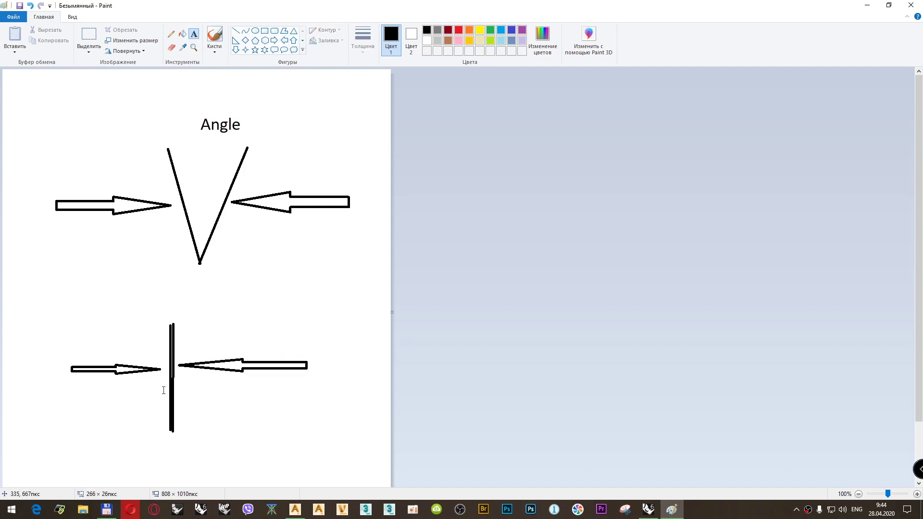
left_click(167, 301)
type("Gap")
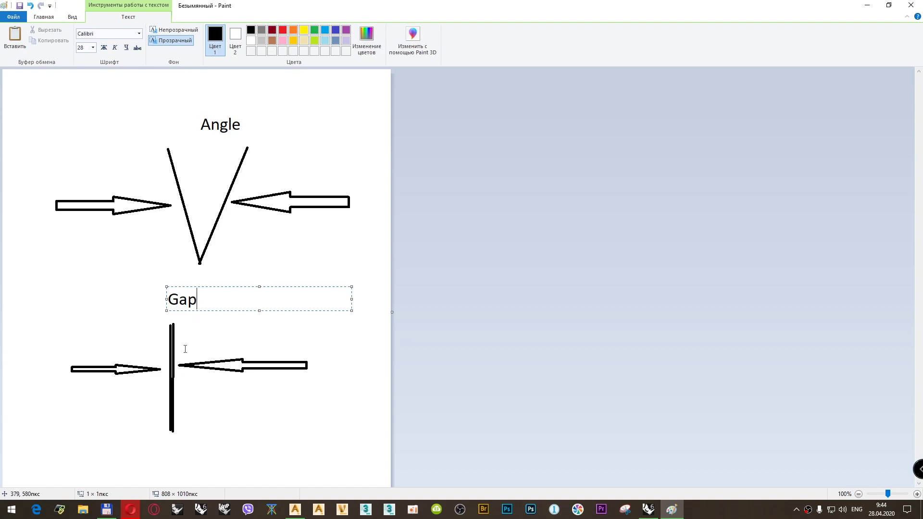
left_click(137, 103)
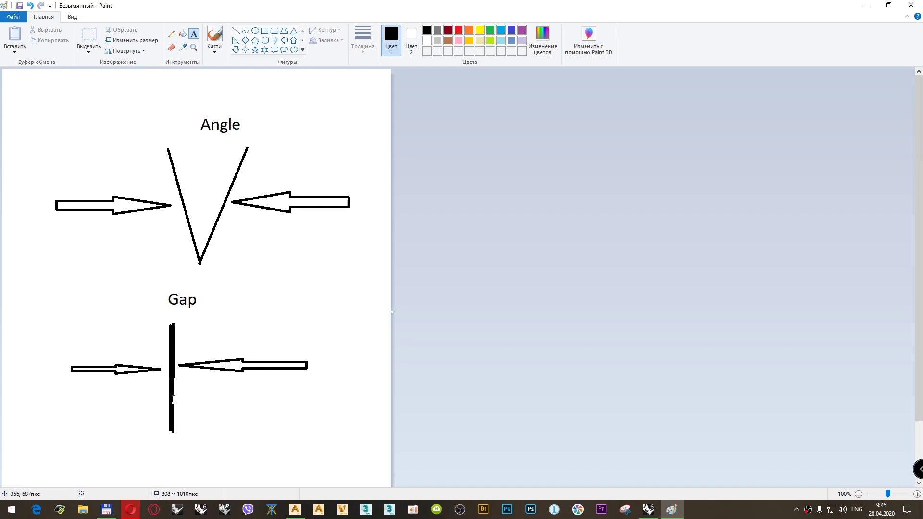
- Switch back to Alias and review the tangency and curvature deviation marks at the curve join in the Left view
left_click(678, 504)
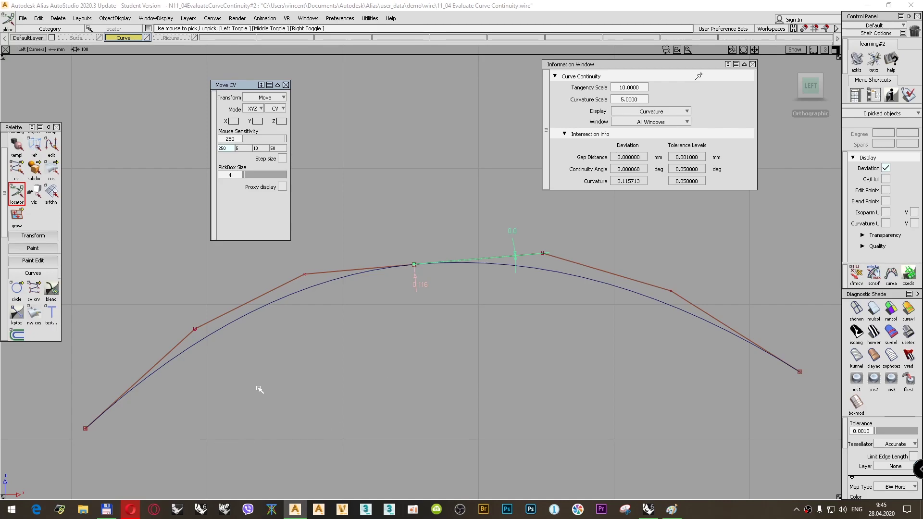
key("F2")
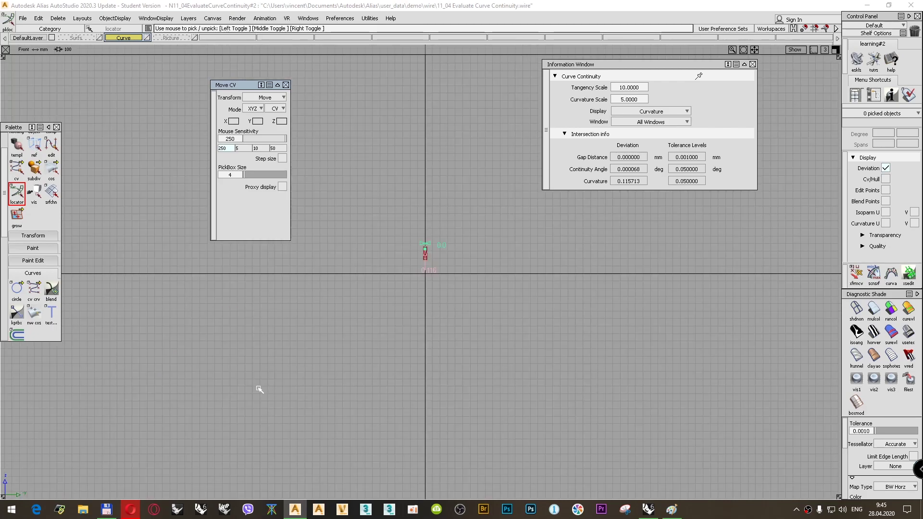
left_click(194, 38)
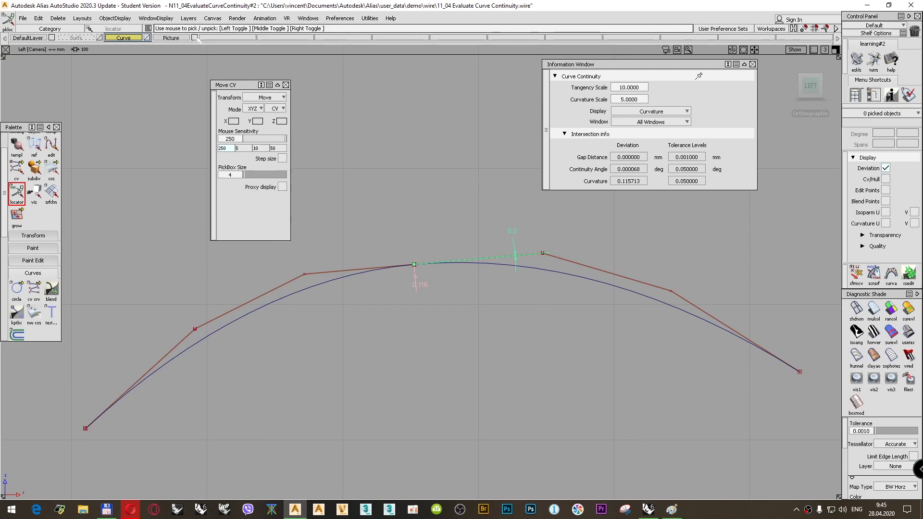
left_click(195, 38)
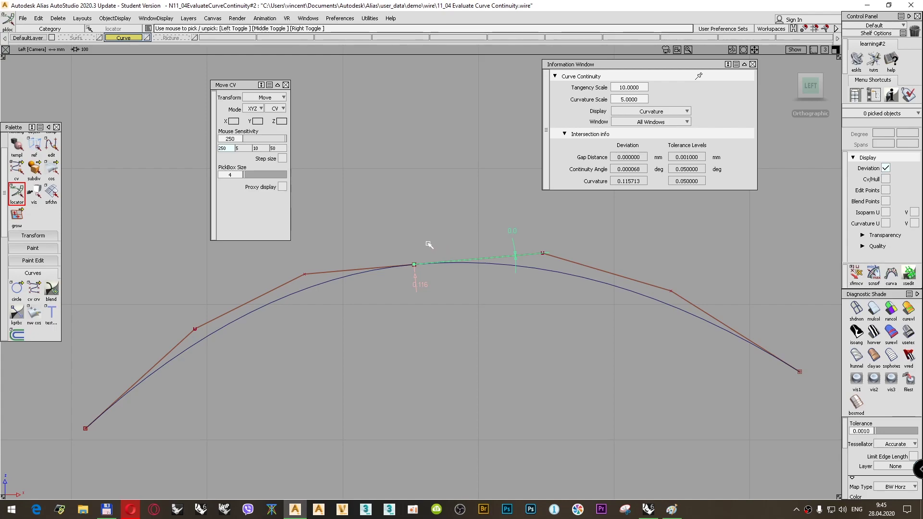
middle_click_drag(417, 248, 433, 292, "alt+shift")
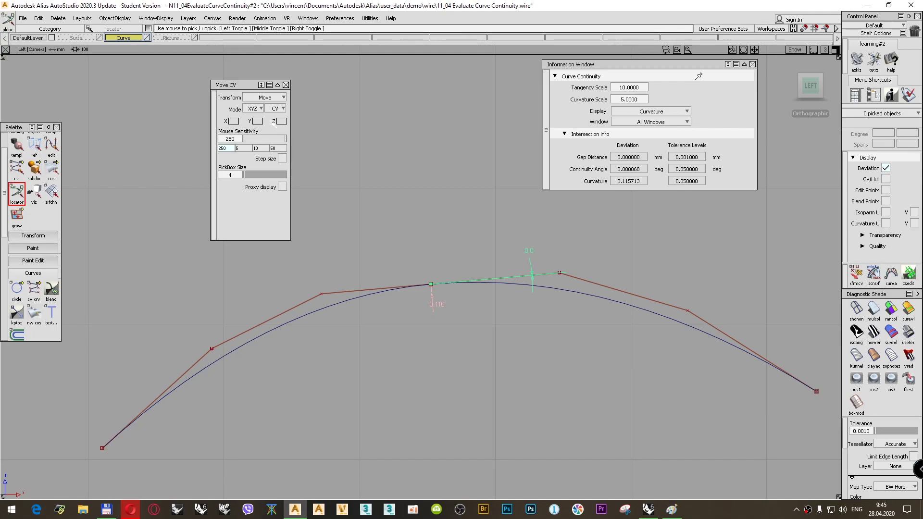
- Set the Move CV mode to SLIDE and slide the CV just before the join slightly outward along its hull
left_click(272, 99)
left_click(265, 107)
left_click(255, 109)
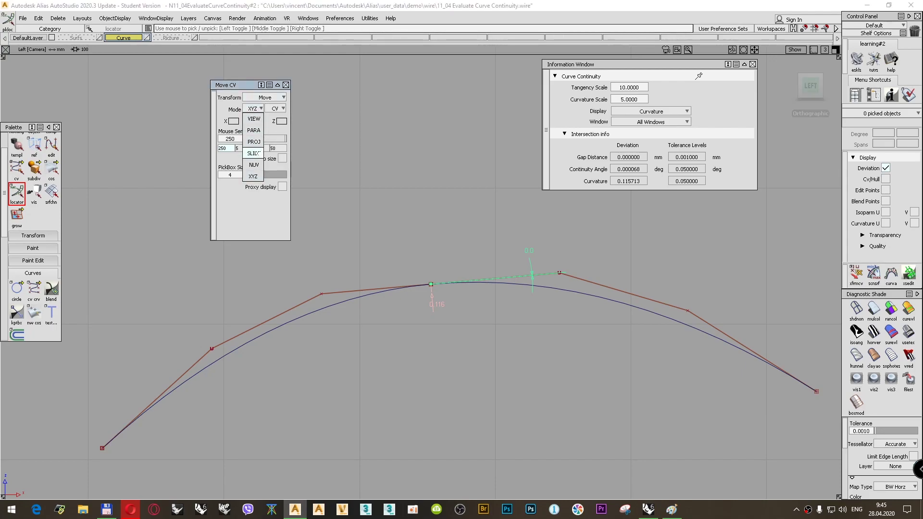
left_click(254, 153)
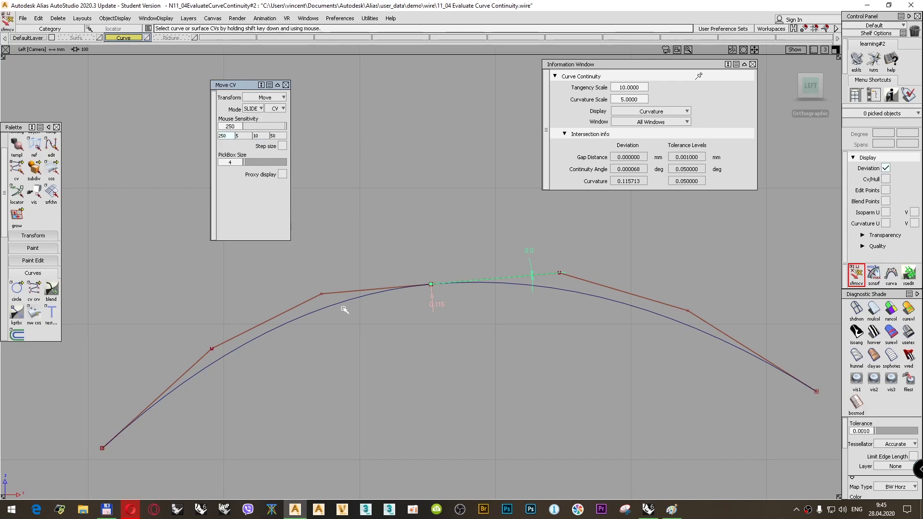
left_click(320, 294)
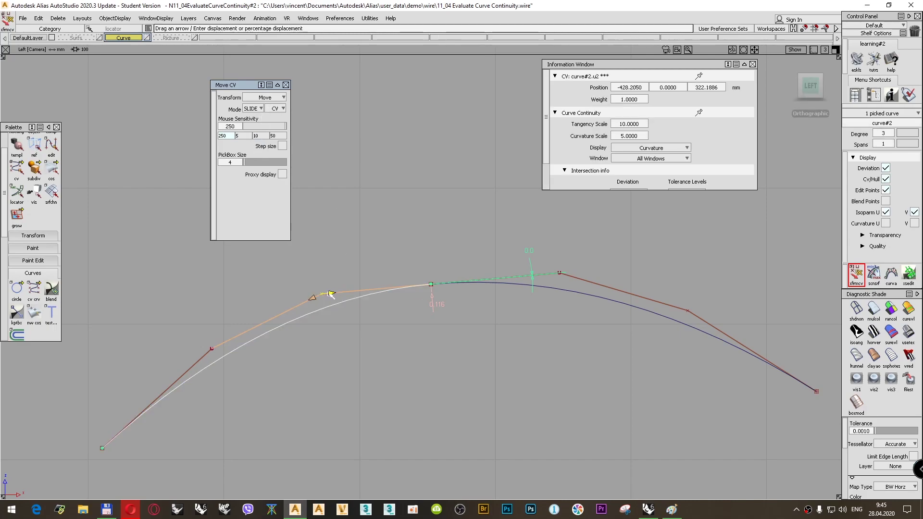
left_click_drag(330, 294, 215, 293)
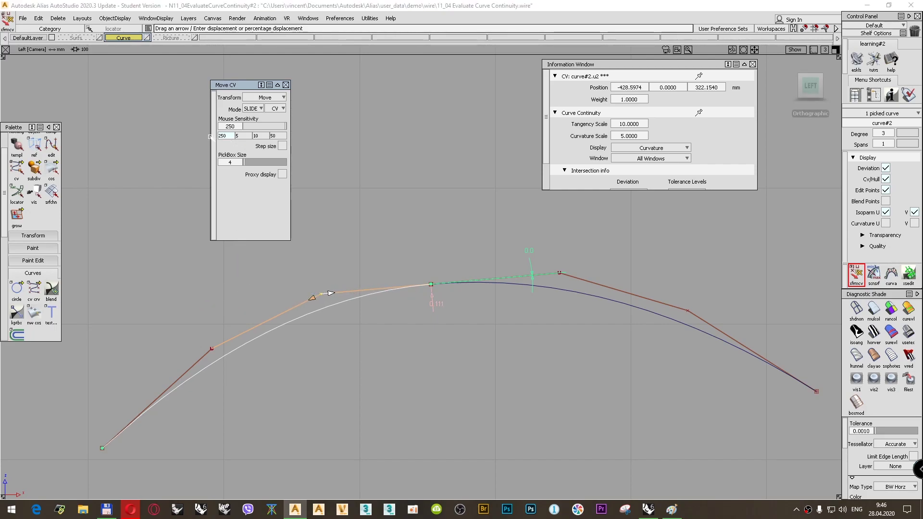
- Set the CV mouse sensitivity to 150 and slide the CV before the join to about -433.75, 0, 321.70 mm
double_click(234, 126)
type("150")
key("Return")
left_click_drag(332, 293, 137, 323)
left_click_drag(328, 294, 444, 310)
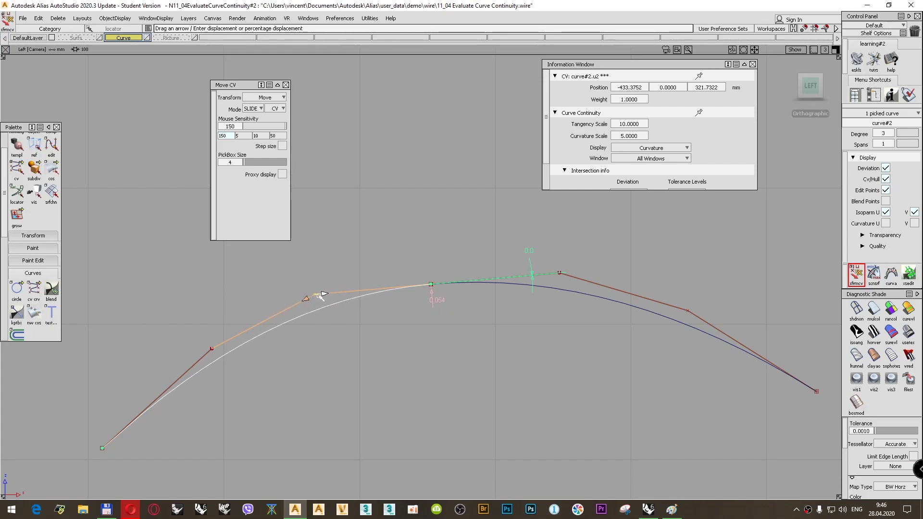
left_click_drag(320, 295, 252, 303)
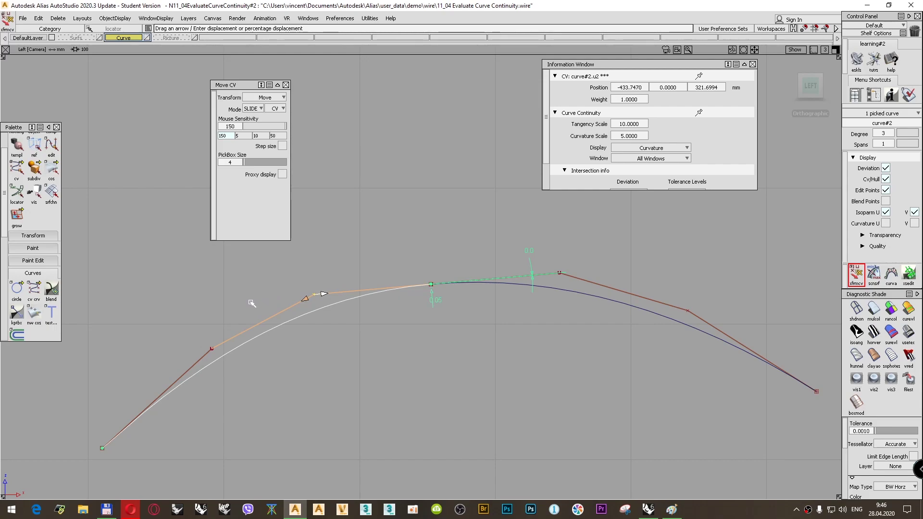
- Slide the same CV farther from the join in small increments to bring the curvature deviation close to zero
scroll(720, 167, "down", 2)
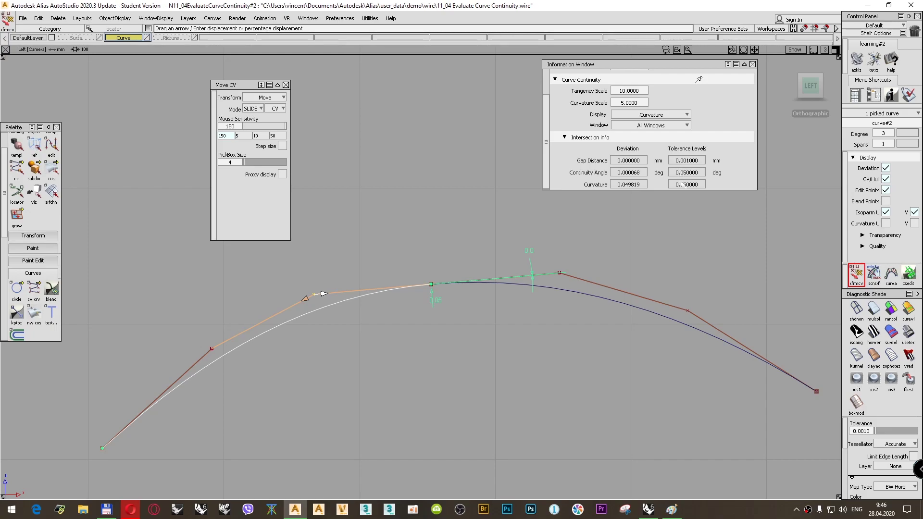
left_click_drag(325, 294, 80, 323)
left_click_drag(321, 295, 272, 296)
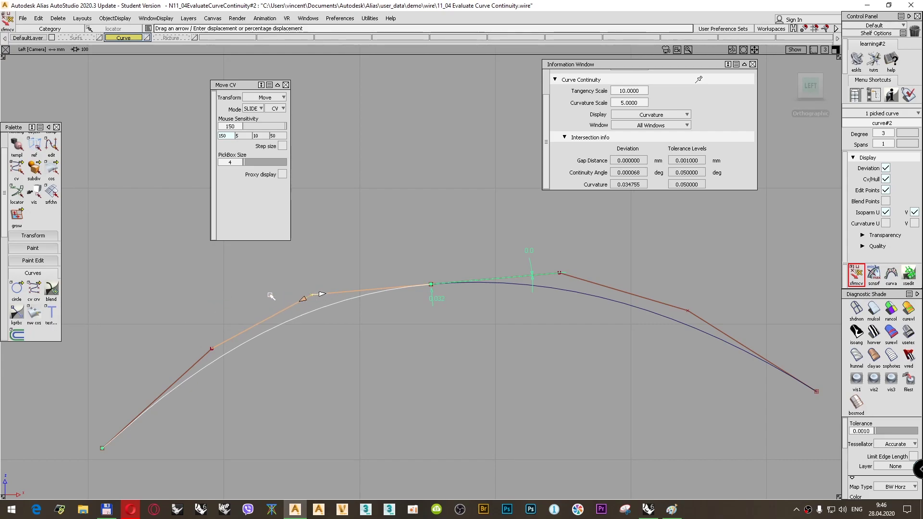
left_click_drag(154, 307, 144, 308)
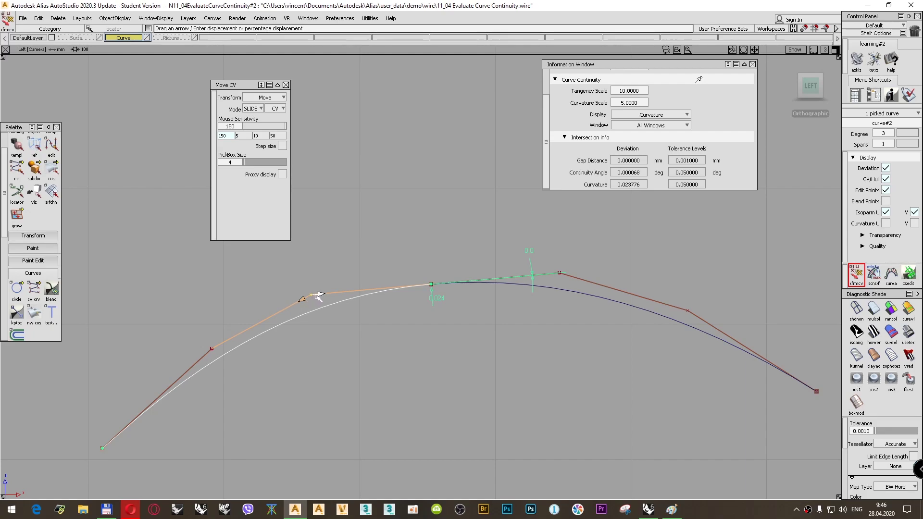
left_click_drag(321, 295, 269, 295)
left_click_drag(210, 304, 142, 320)
left_click_drag(320, 294, 167, 317)
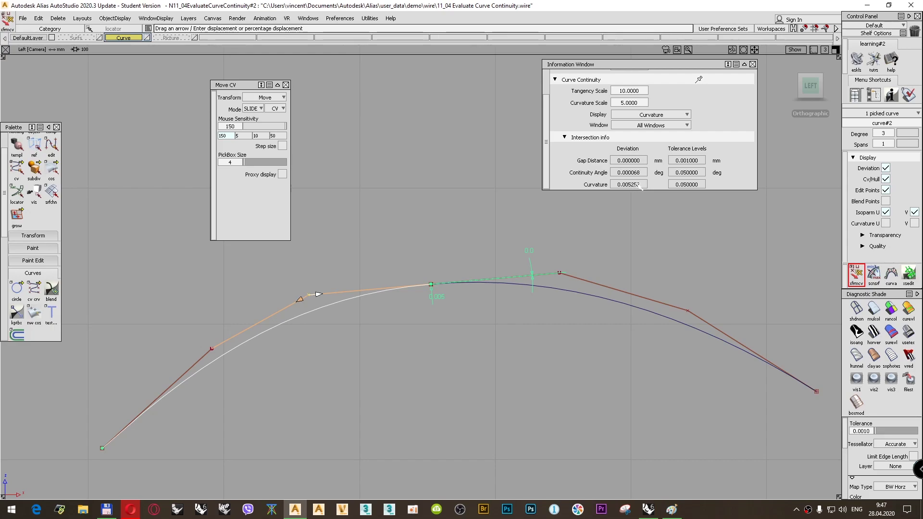
left_click_drag(317, 294, 225, 305)
- Unpick the curve and close the Information Window and the Move CV window
left_click_drag(458, 264, 467, 200, "ctrl+shift")
right_click_drag(467, 229, 470, 256, "alt+shift")
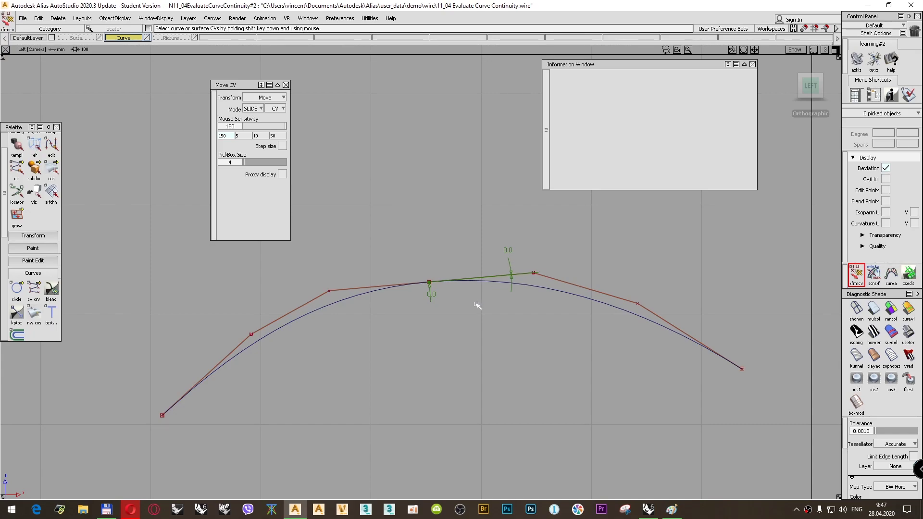
right_click_drag(469, 307, 445, 320, "alt+shift")
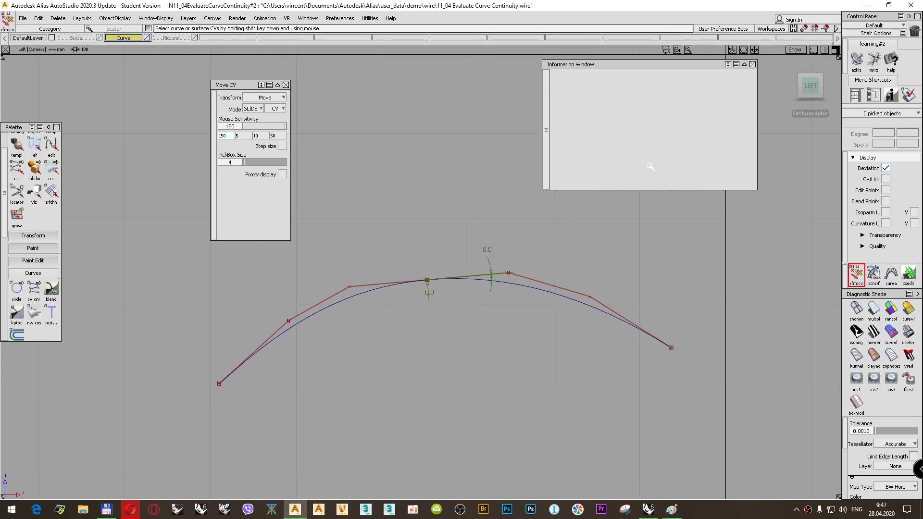
left_click(753, 64)
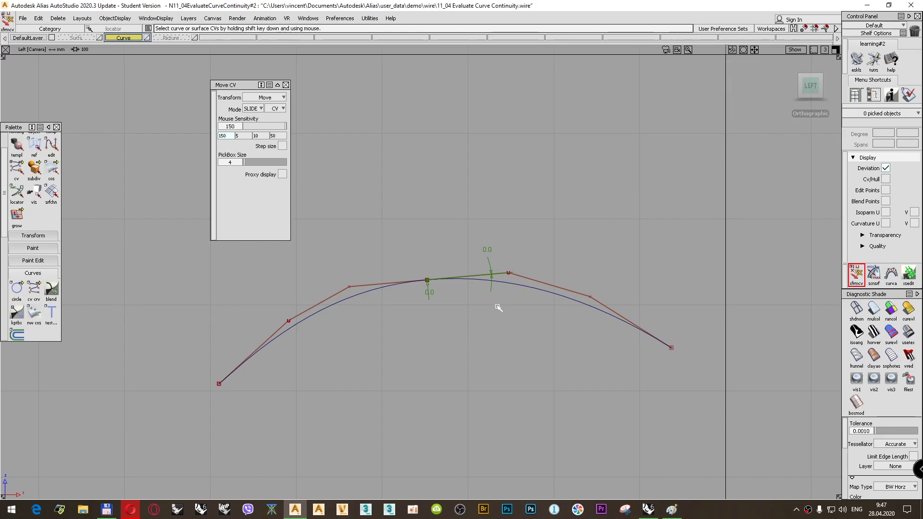
left_click(286, 85)
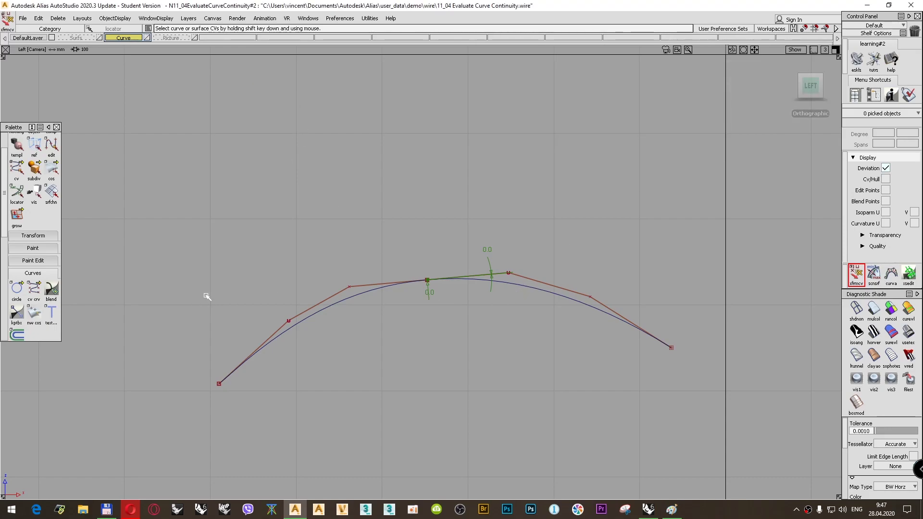
- Add curvature combs to both curves with the curve curvature locator
scroll(45, 255, "down", 5)
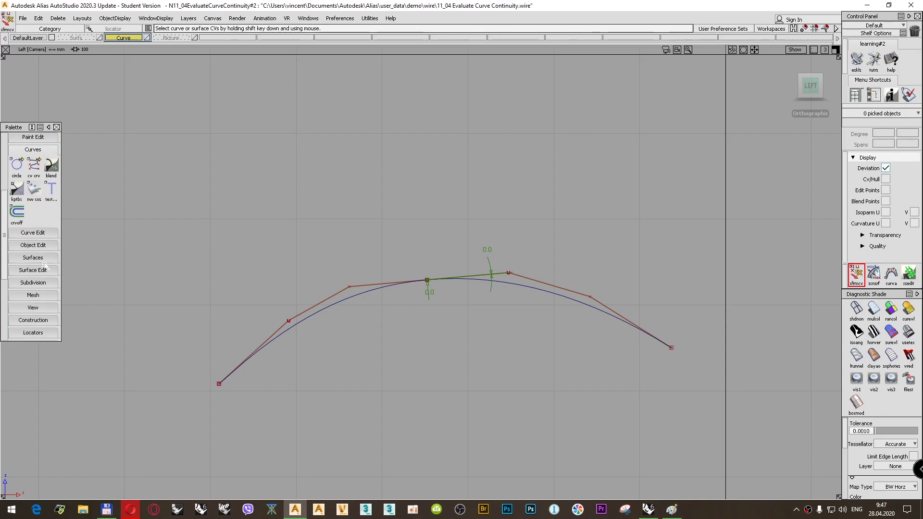
left_click(33, 235)
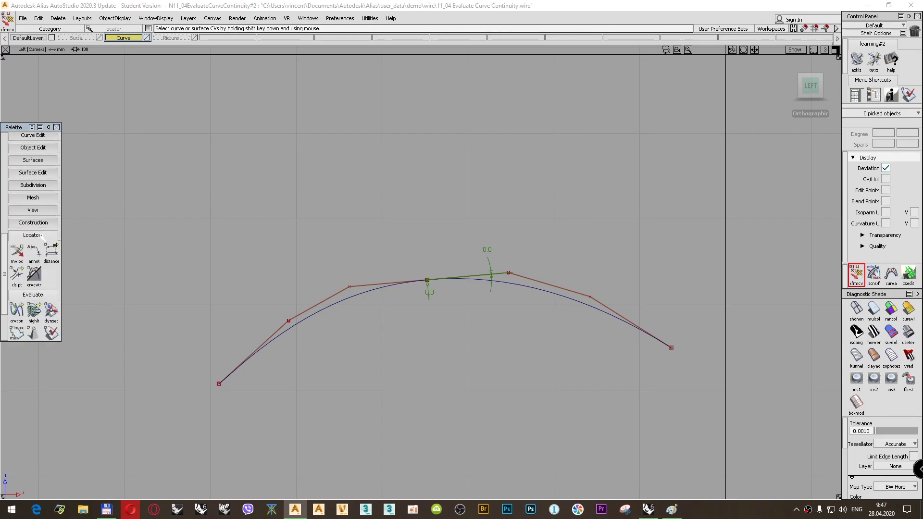
left_click(33, 275)
left_click(385, 291)
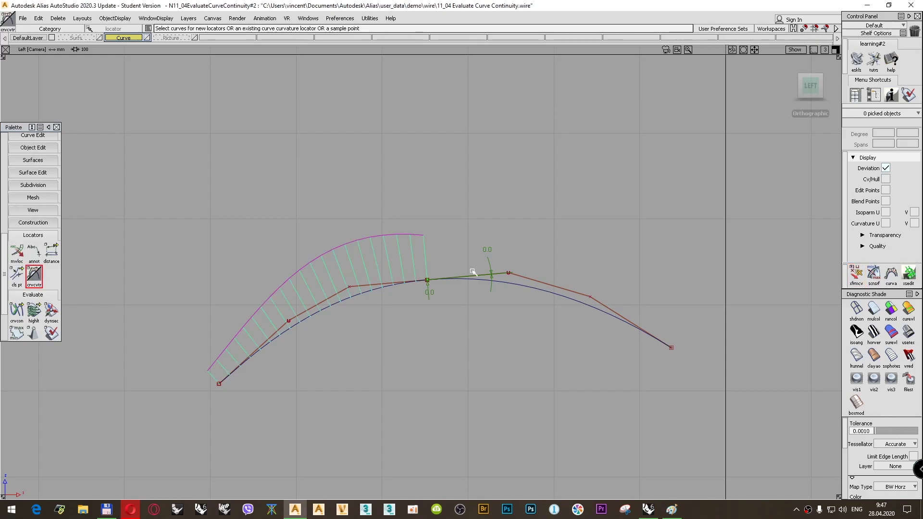
left_click(487, 284)
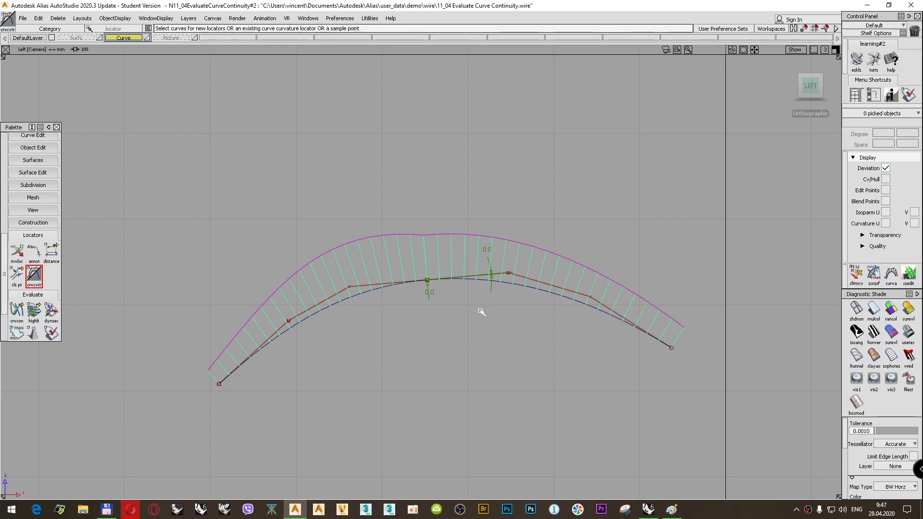
- Unpick the combs and delete all locators from the scene
left_click_drag(460, 188, 456, 166, "ctrl+shift")
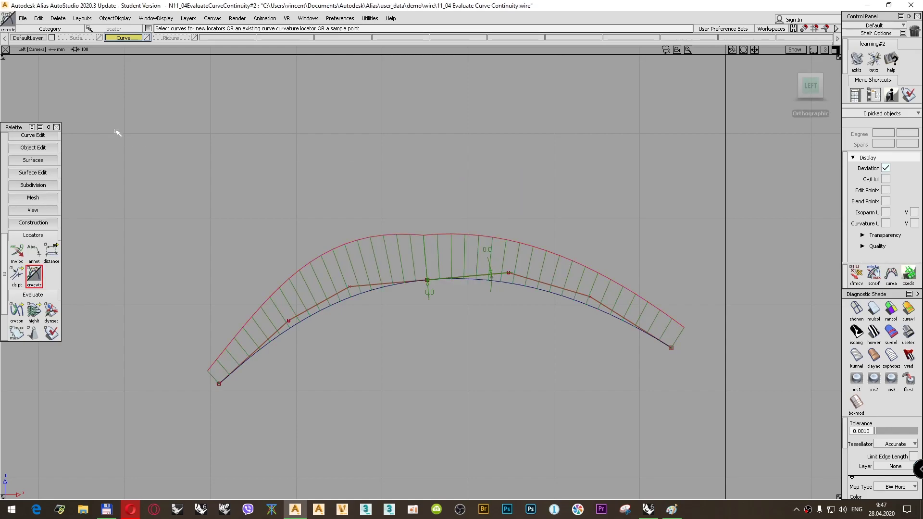
left_click(57, 18)
left_click(81, 62)
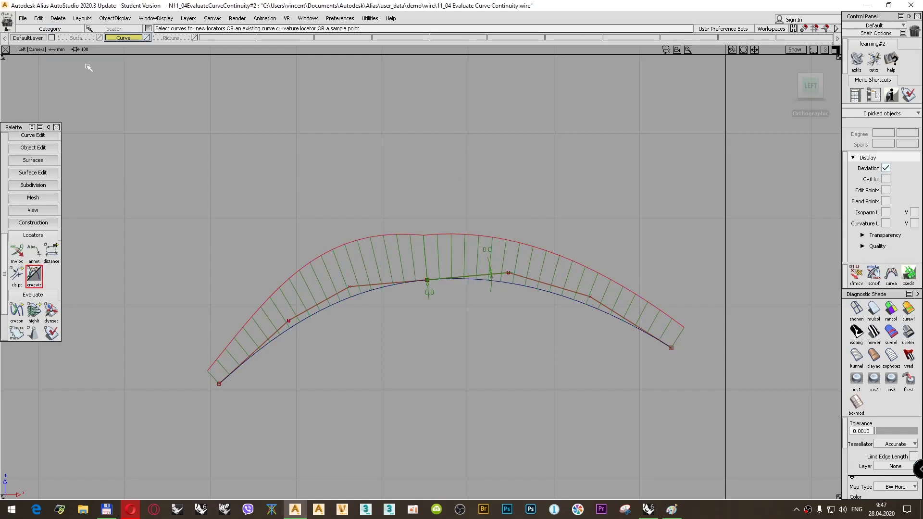
- Pick both joined curves, then copy and paste them as a duplicate pair
left_click_drag(426, 225, 434, 250, "ctrl+shift")
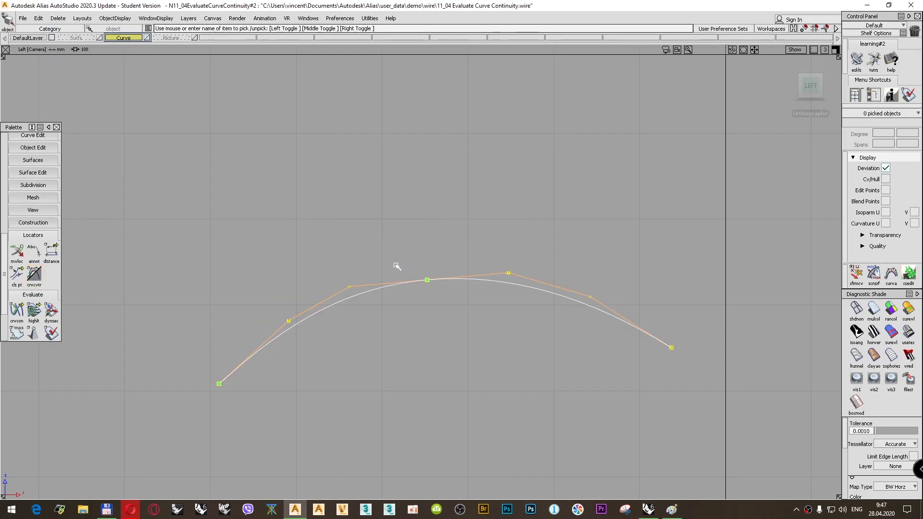
left_click(39, 18)
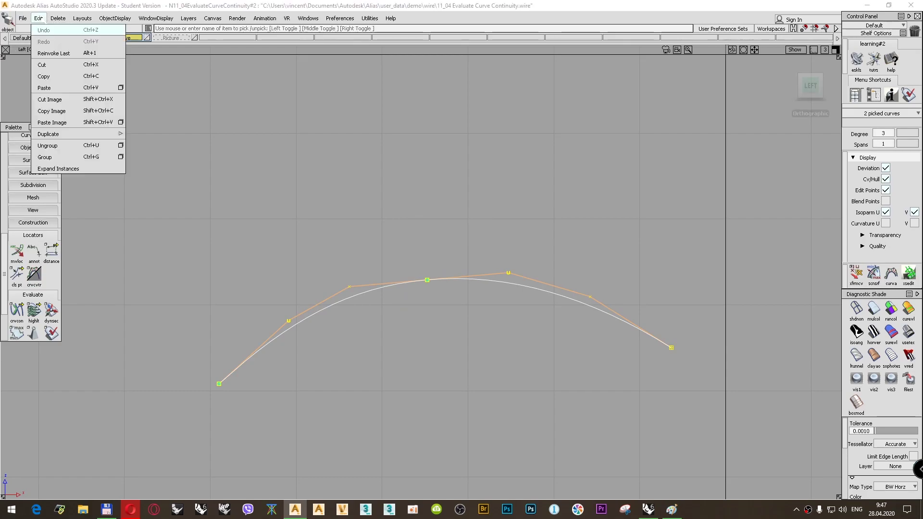
left_click(56, 77)
left_click(39, 18)
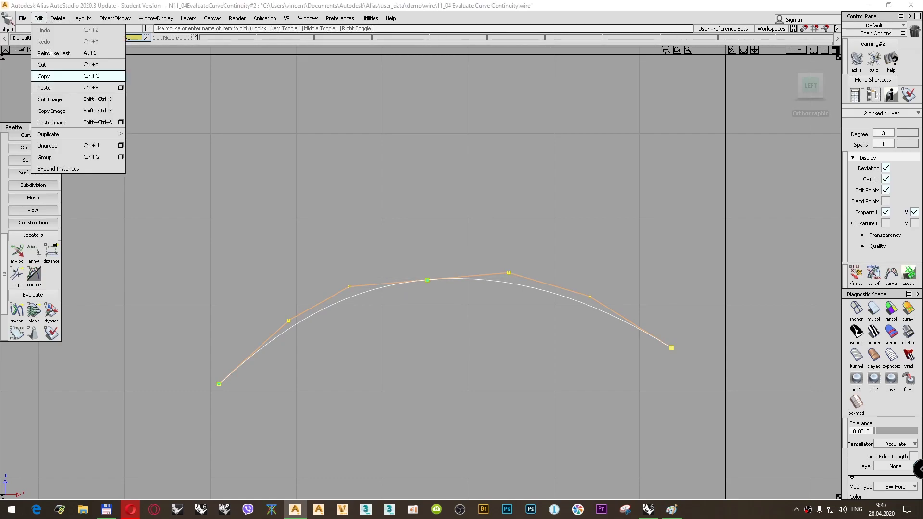
left_click(53, 88)
- Move the pasted curve pair to the other side of the vertical axis, clear of the original curves
middle_click_drag(581, 181, 355, 173, "alt+shift")
left_click_drag(354, 173, 450, 175, "ctrl+shift")
middle_click_drag(449, 175, 544, 151)
left_click_drag(550, 134, 570, 219, "ctrl+shift")
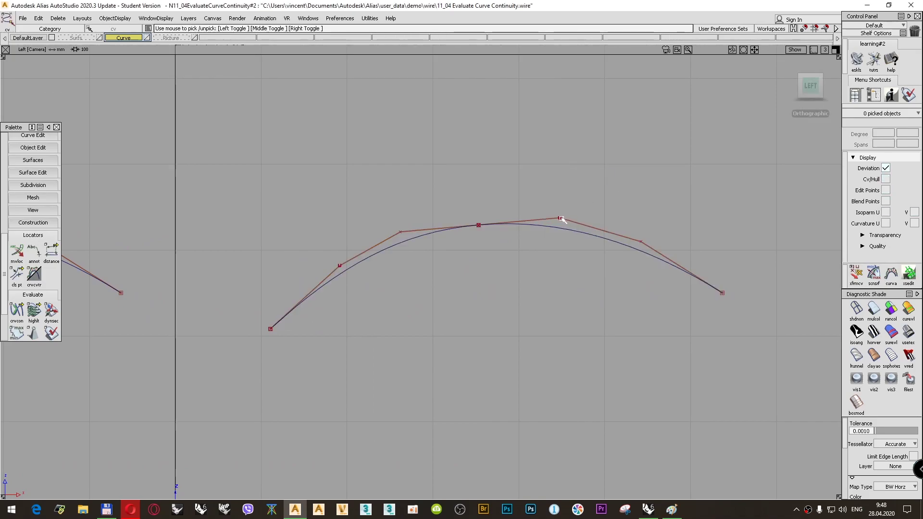
- On the copied pair, lower the CV after the join slightly and shift the CV before the join horizontally away from it
left_click(561, 218)
left_click_drag(569, 151, 528, 111, "ctrl+shift")
mouse_move(450, 187)
left_mouse_down("ctrl+shift")
mouse_move(445, 155)
mouse_move(510, 153)
left_mouse_up("ctrl+shift")
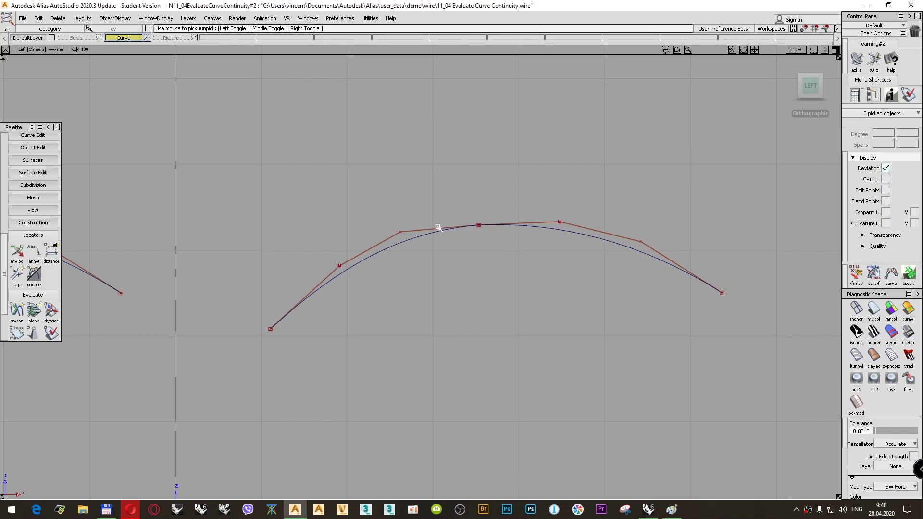
left_click(403, 233)
middle_click_drag(423, 177, 430, 159, "ctrl+shift")
left_click_drag(443, 161, 439, 138, "ctrl+shift")
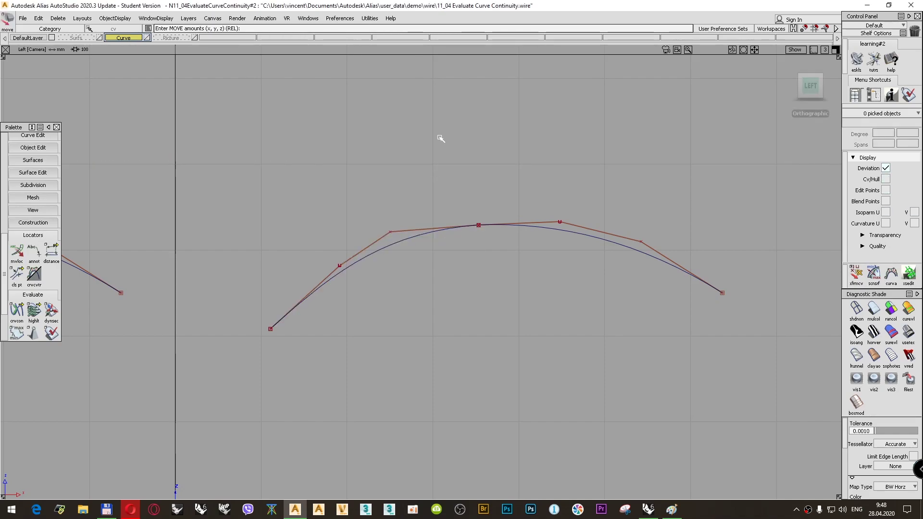
- Run a Curve Continuity check on the join of the copied curves and set its display to Tangency
scroll(34, 240, "down", 3)
left_click(17, 245)
double_click(17, 244)
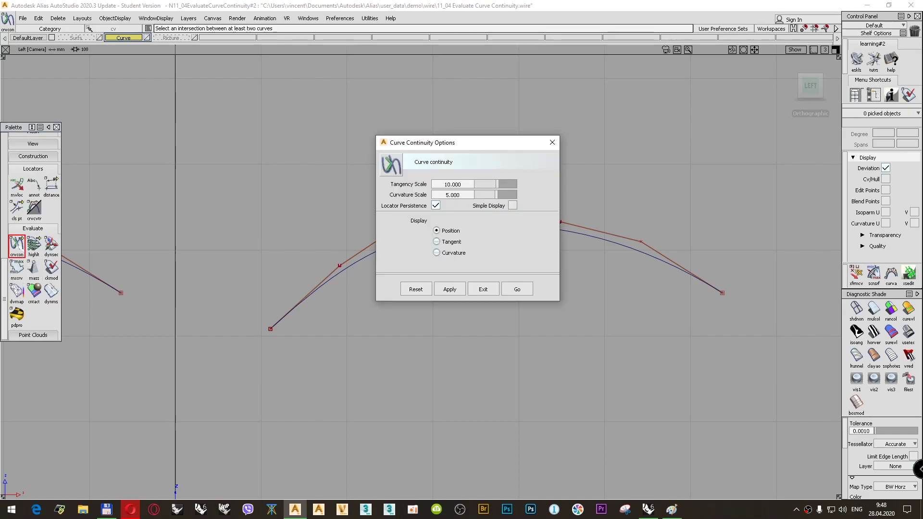
left_click(516, 289)
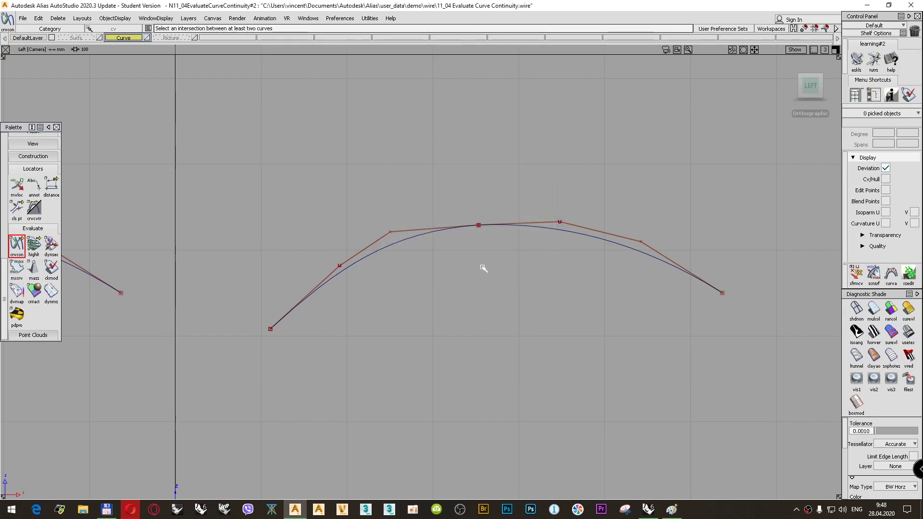
left_click(480, 226)
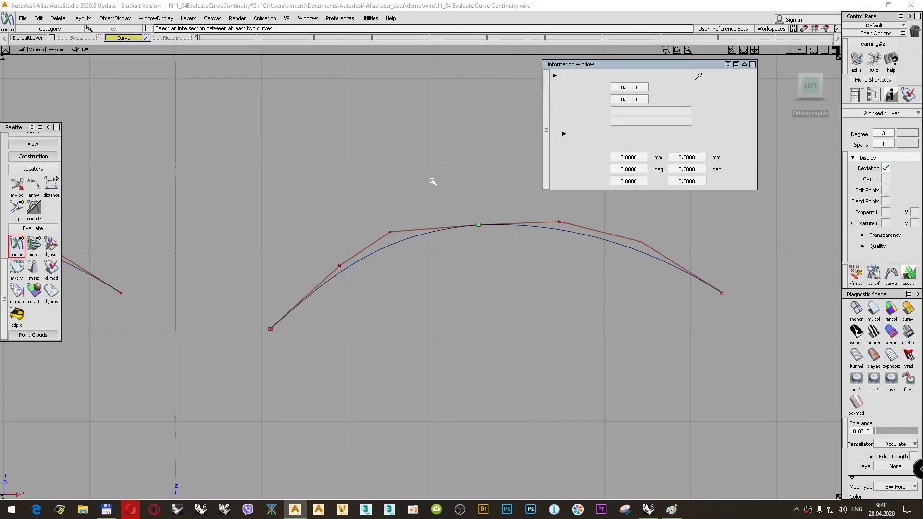
left_click(667, 112)
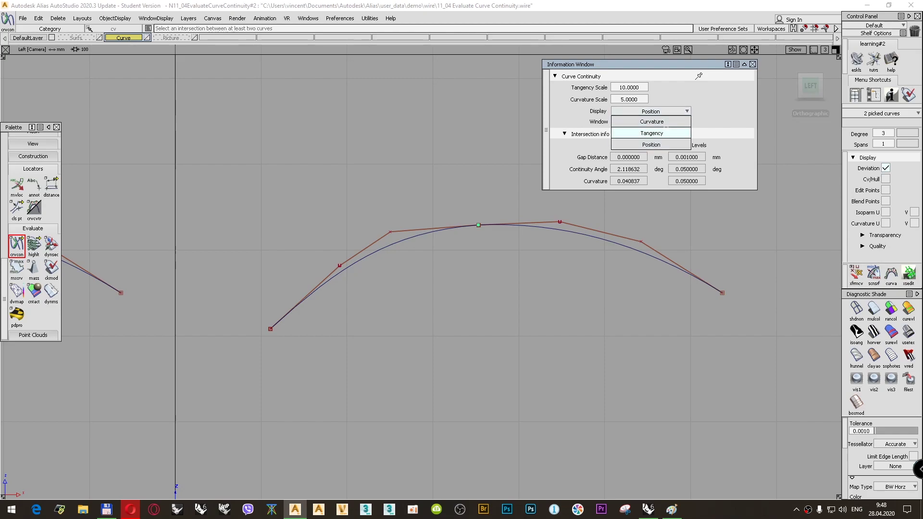
left_click(667, 132)
- Move the Information Window clear of the copied curves and add curvature combs to both of them
left_click_drag(666, 69, 308, 77)
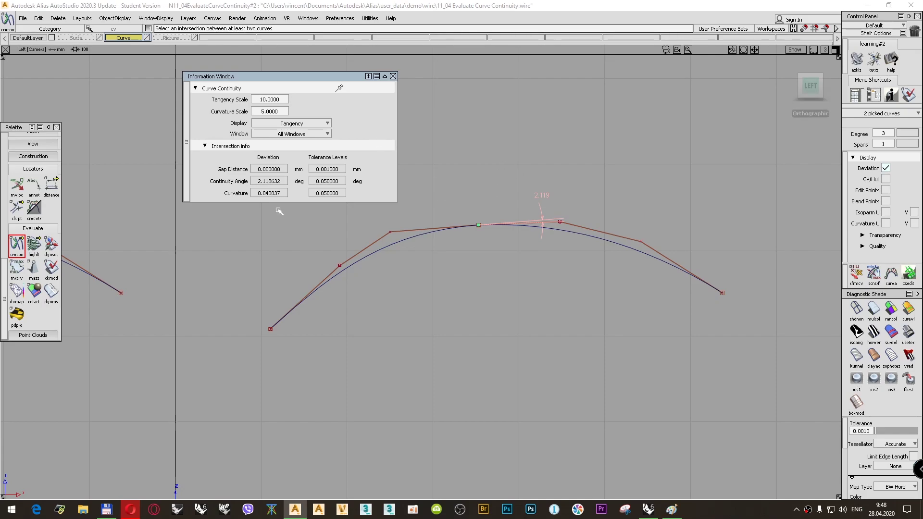
left_click(35, 208)
left_click(454, 228)
middle_click_drag(461, 241, 522, 242, "alt+shift")
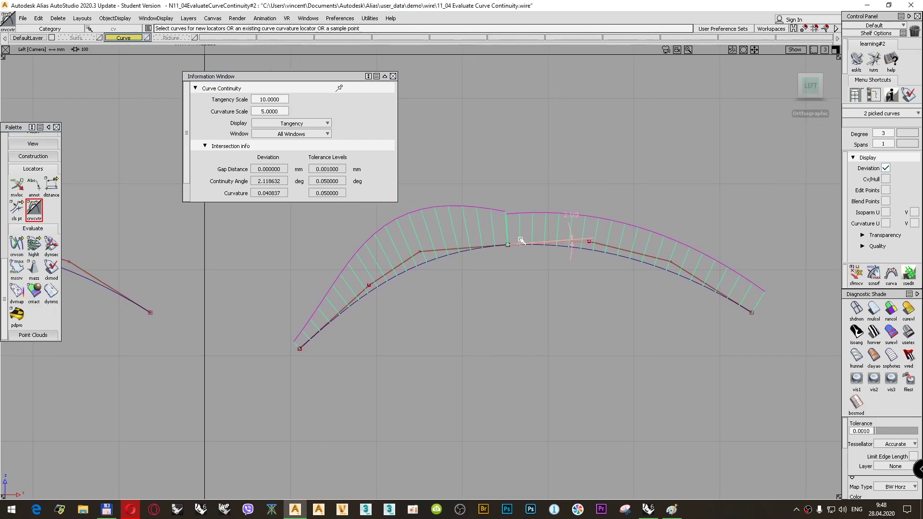
- Make the curvature combs denser and taller, raising Tangency Scale to about 25.6 and Curvature Scale to about 148
left_click_drag(465, 211, 593, 158)
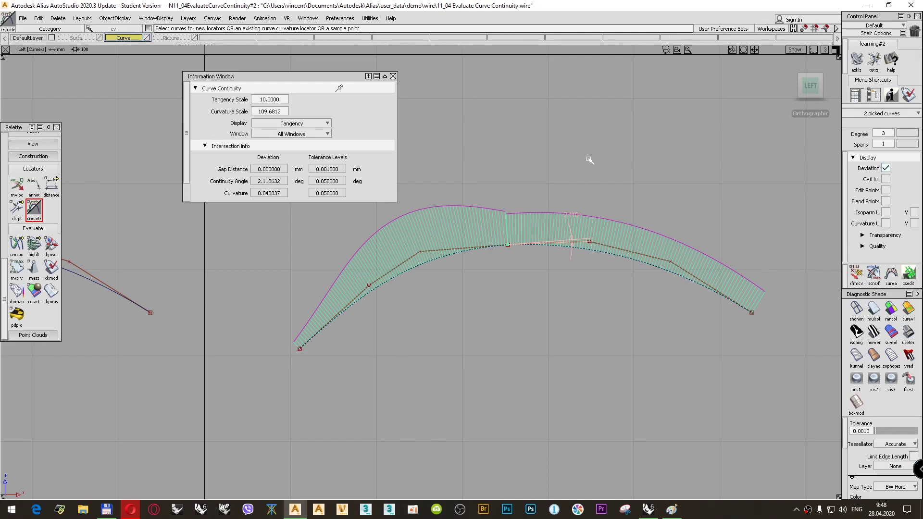
left_click_drag(539, 181, 544, 109)
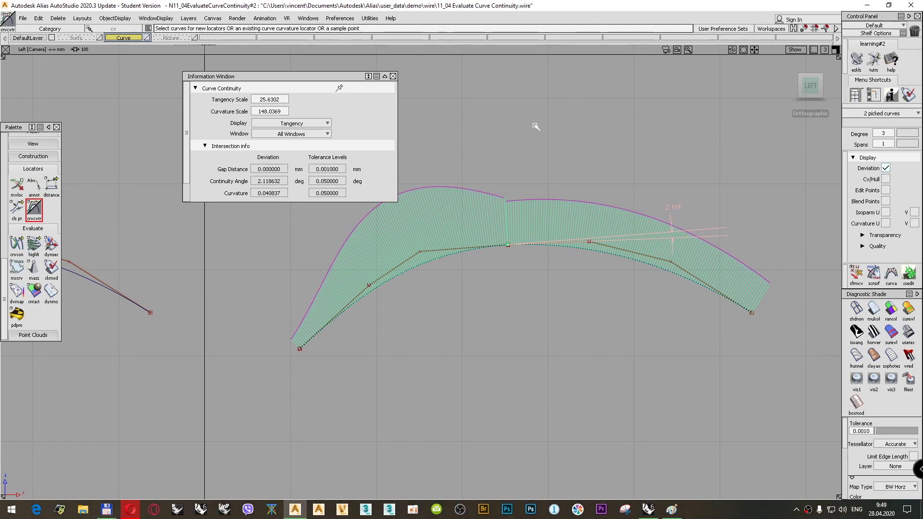
middle_click_drag(528, 203, 464, 263, "alt+shift")
right_click_drag(464, 264, 460, 240, "alt+shift")
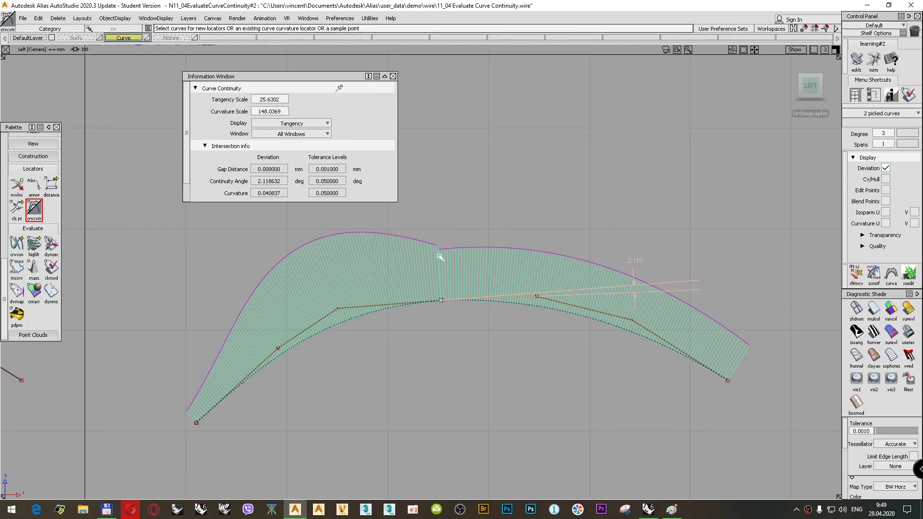
- Inspect the comb break at the copied join and compare it with the continuity reference sheet on the Picture layer in Front view
right_click_drag(442, 262, 482, 206, "alt+shift")
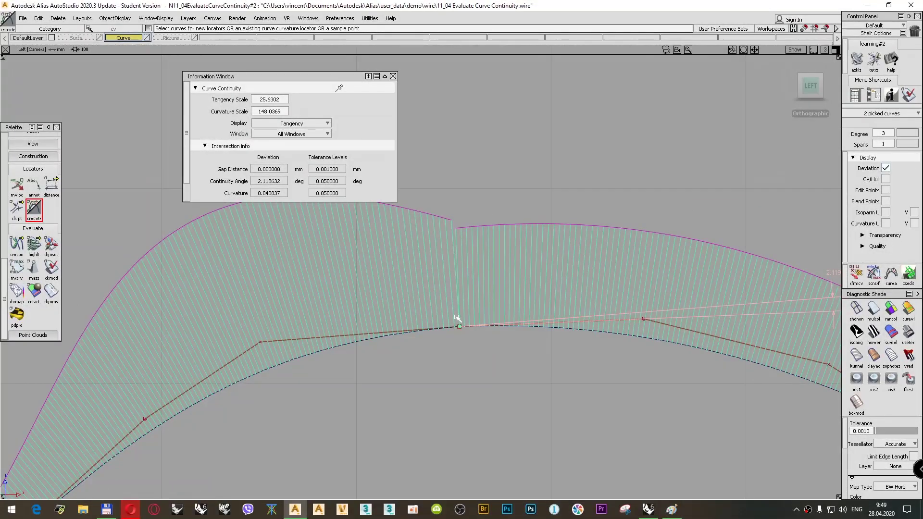
key("F10")
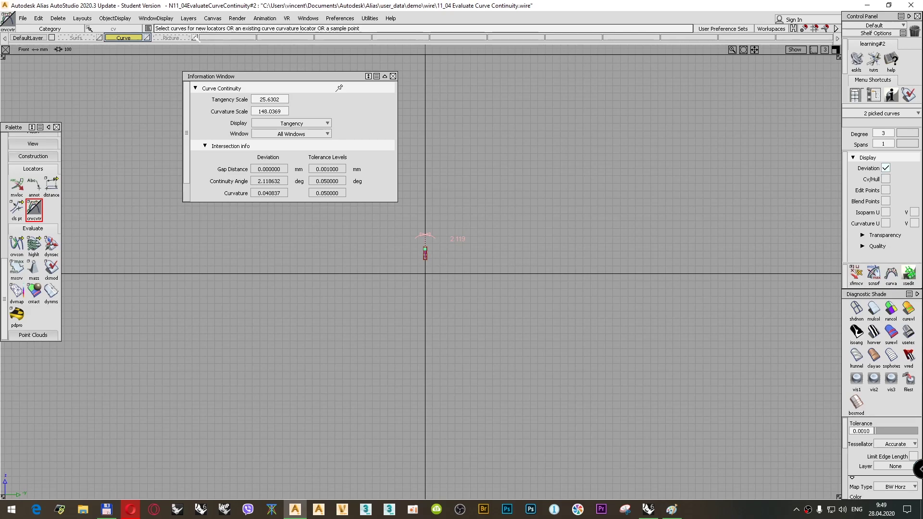
left_click(194, 38)
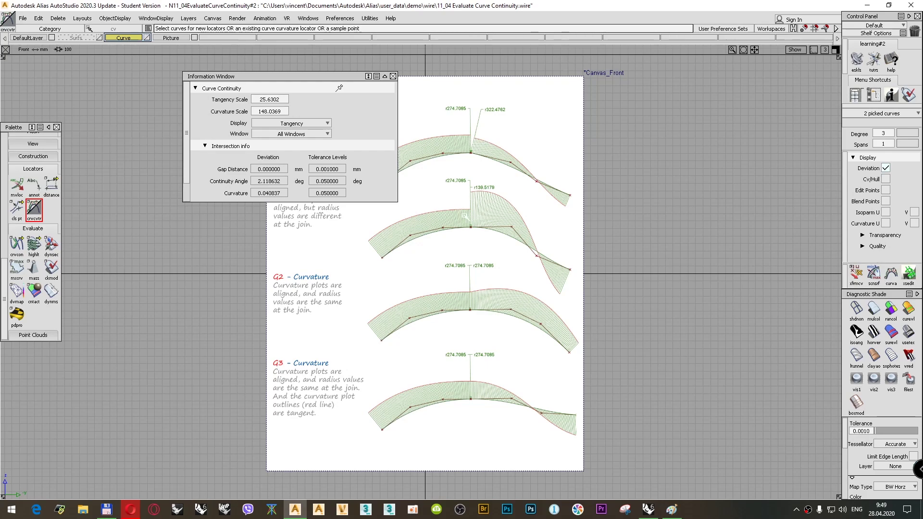
key("F9")
right_click_drag(478, 154, 390, 219, "alt+shift")
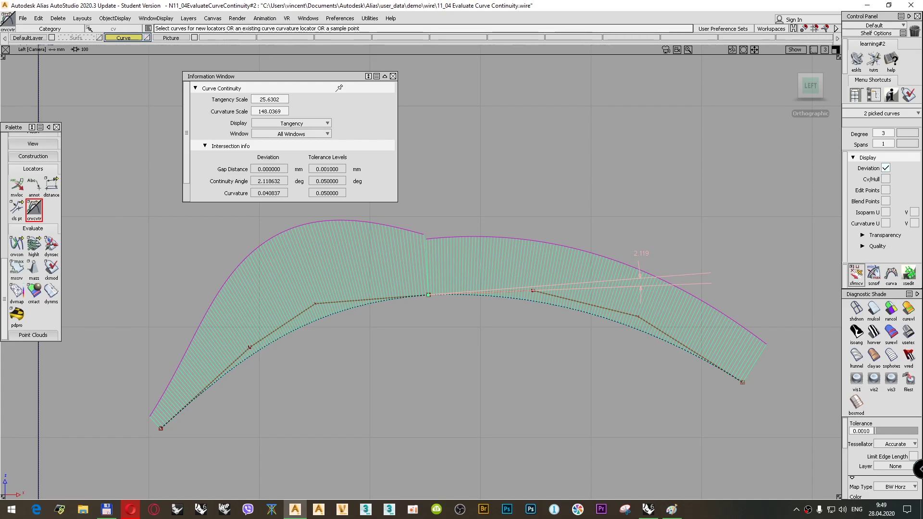
- Raise the CV just after the copied join vertically to about Z 336.72 mm to align the tangency with the preceding curve
left_click(856, 275)
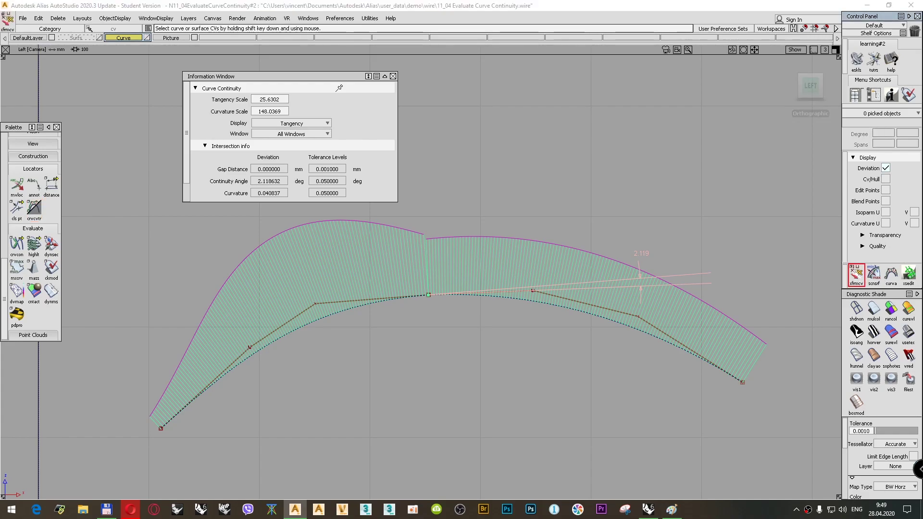
left_click(593, 174)
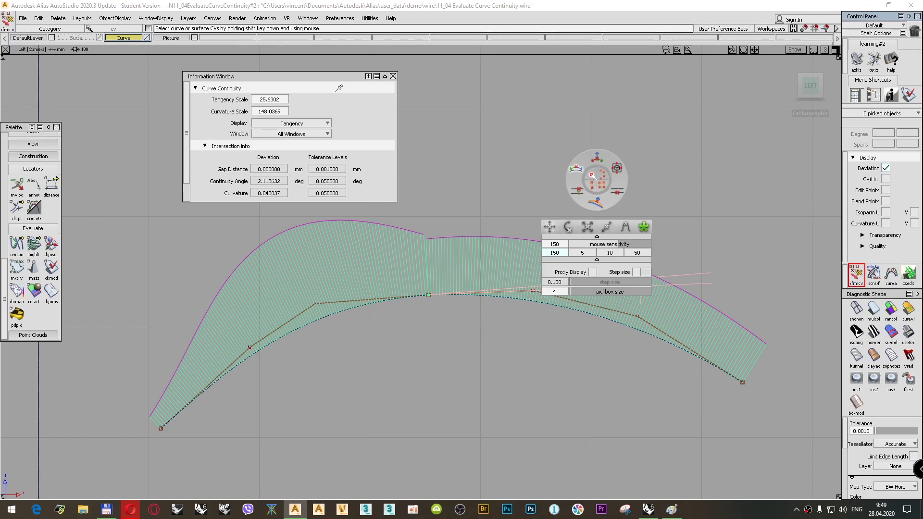
left_click(597, 157)
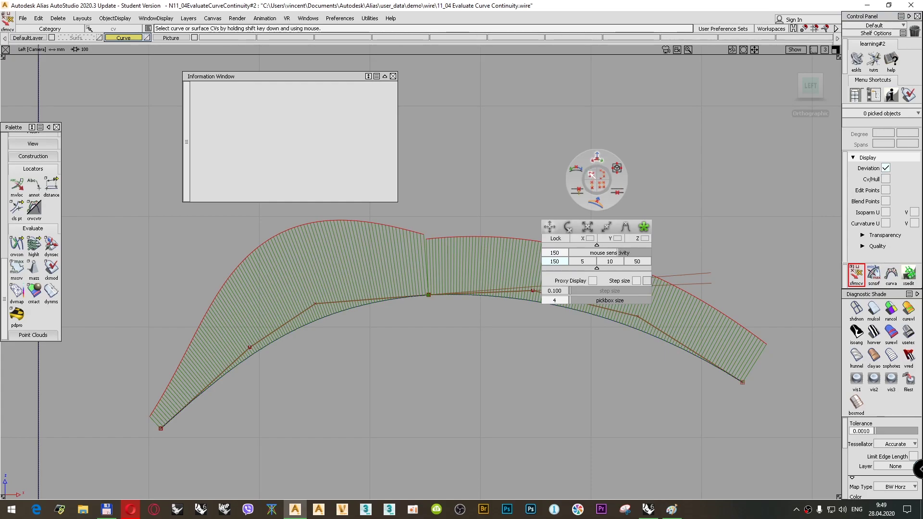
left_click(533, 291)
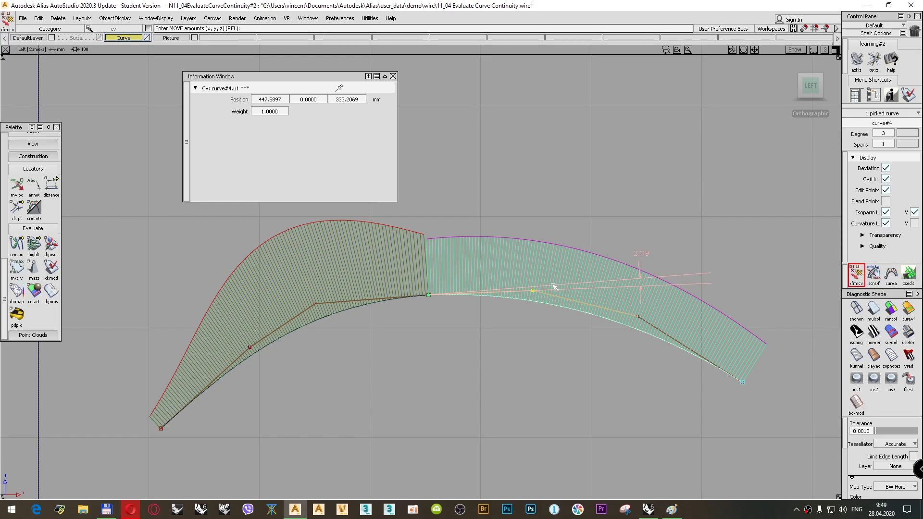
right_click_drag(569, 215, 552, 102)
right_click_drag(576, 213, 575, 121)
right_click_drag(577, 174, 571, 111)
right_click_drag(574, 201, 568, 165)
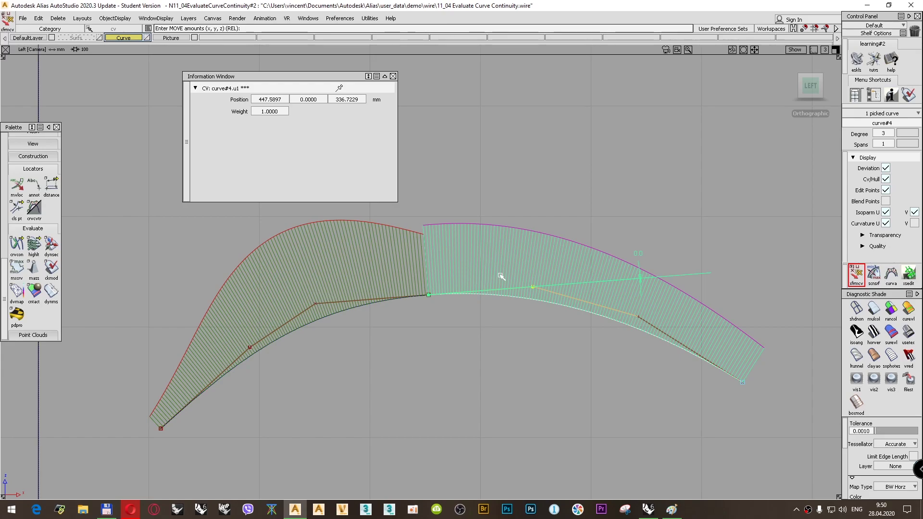
left_click_drag(579, 157, 578, 135, "ctrl+shift")
- Switch CV editing to sliding along the hull and nudge the CV before the copied join slightly toward it
middle_click_drag(527, 154, 558, 158, "alt+shift")
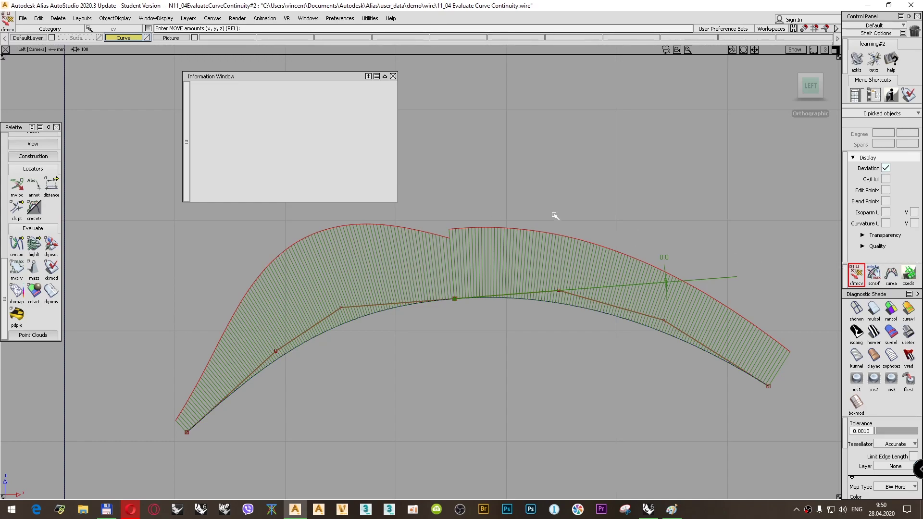
right_click(566, 191)
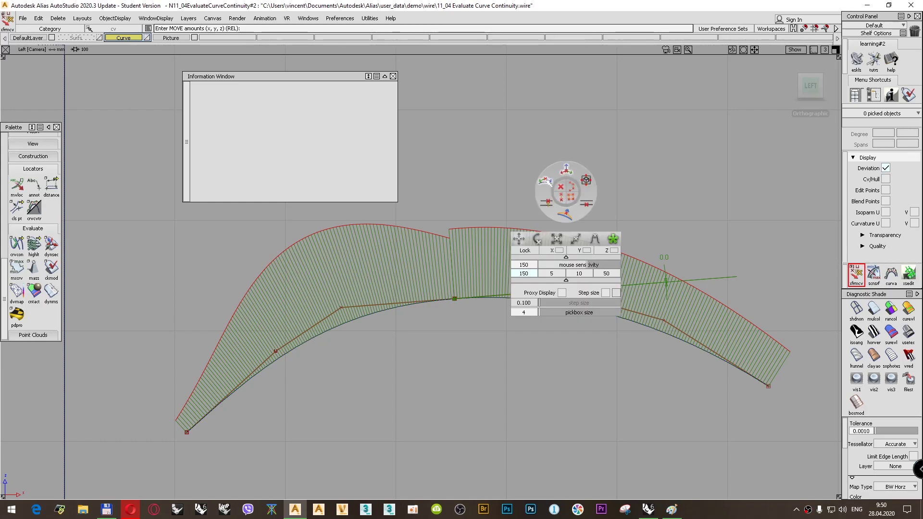
left_click(545, 181)
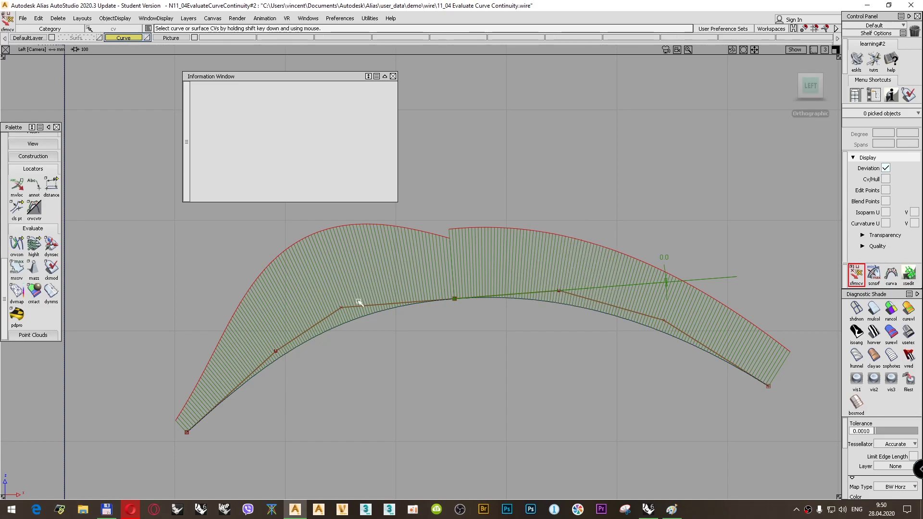
left_click(342, 308)
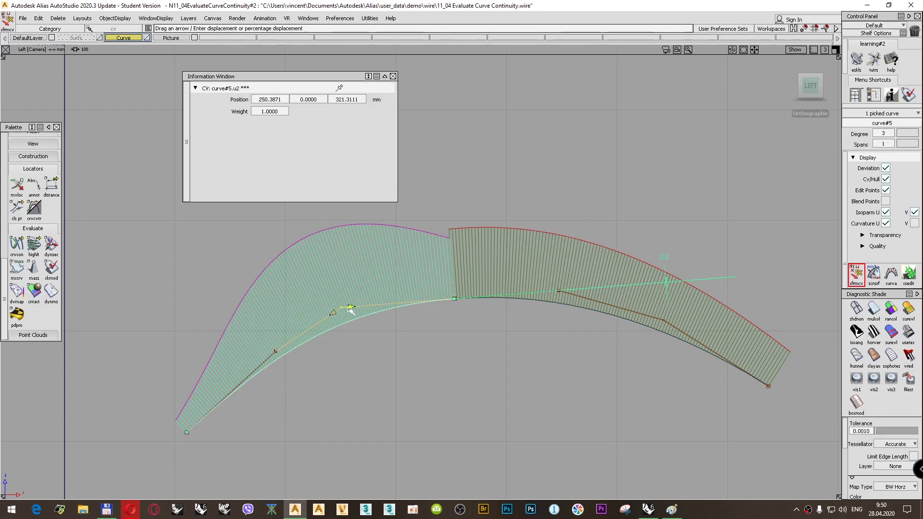
left_click_drag(351, 309, 354, 309)
left_click_drag(608, 164, 608, 226, "ctrl+shift")
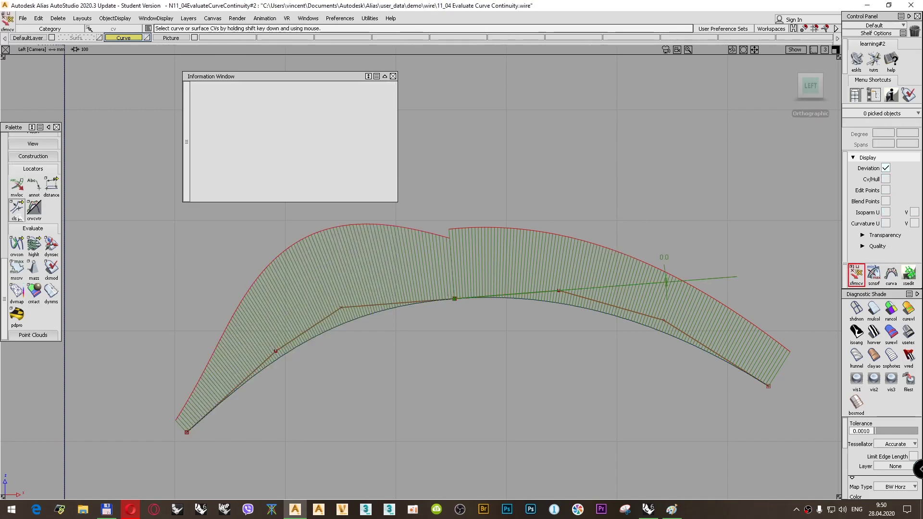
left_click(17, 245)
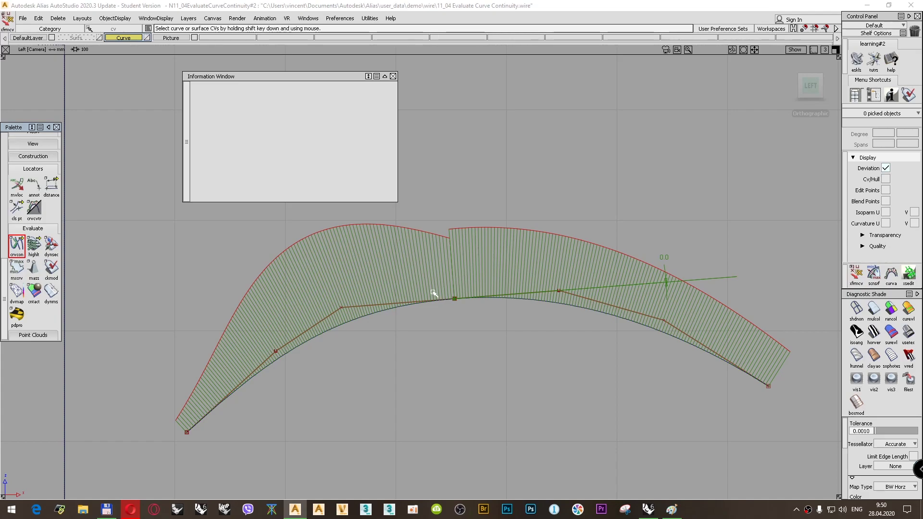
left_click(457, 300)
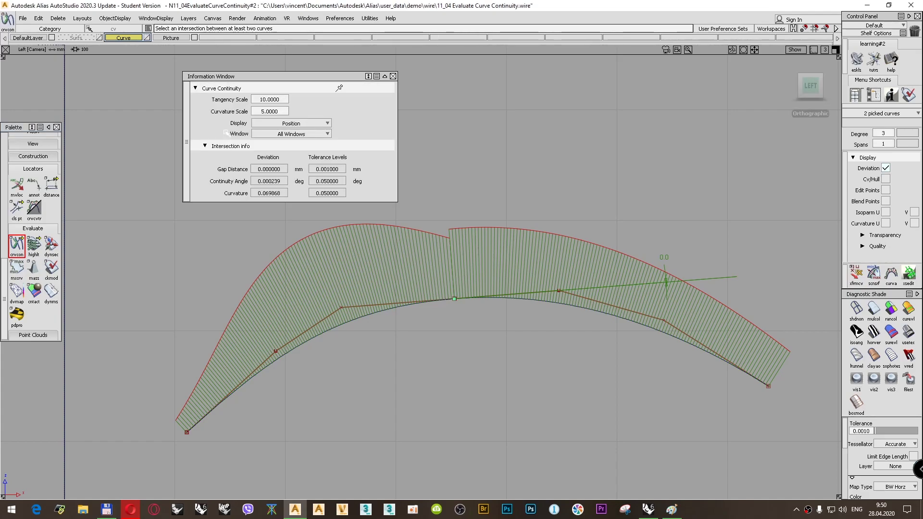
left_click(288, 123)
left_click(281, 134)
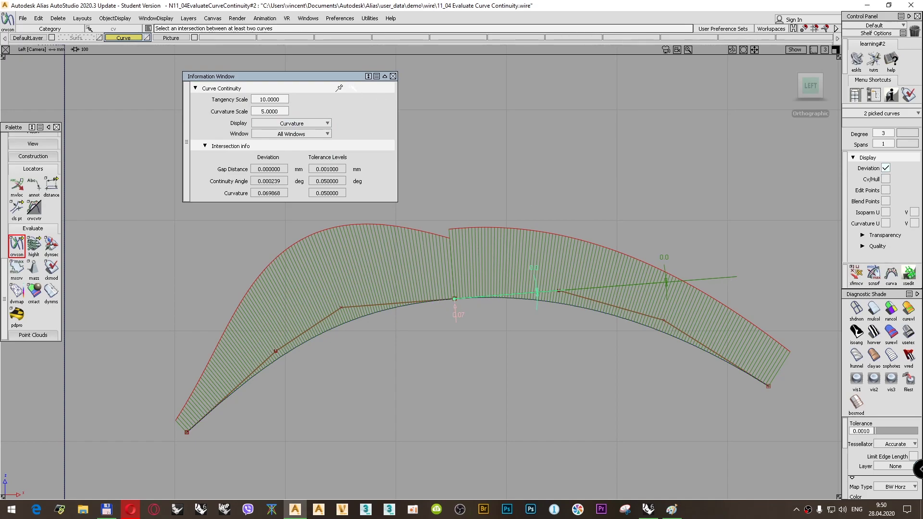
left_click_drag(346, 76, 624, 74)
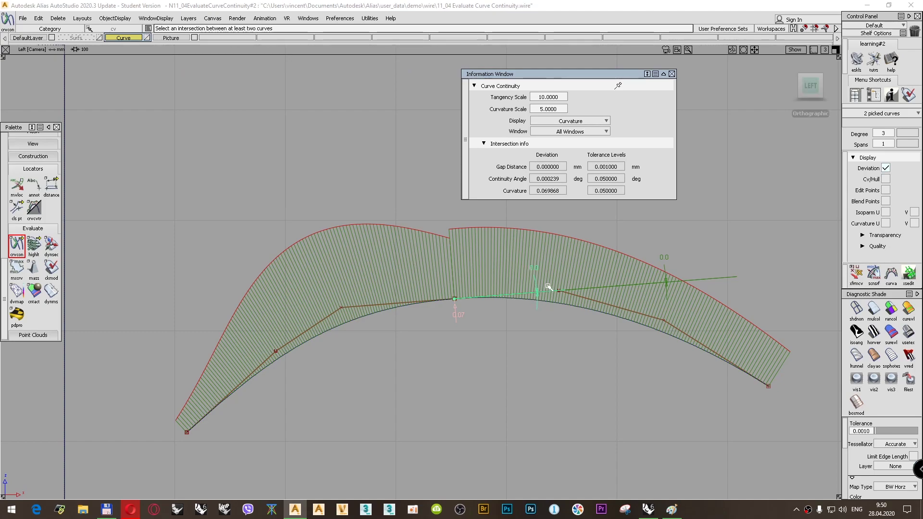
key("Delete")
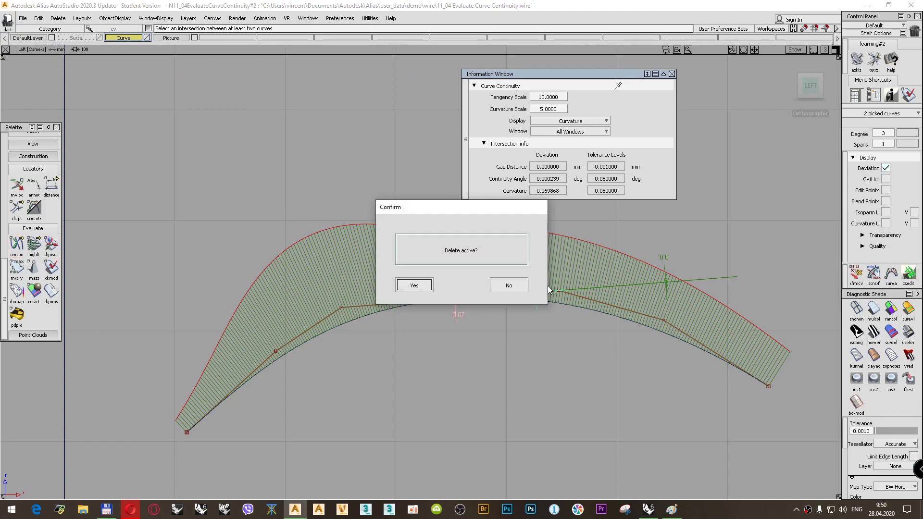
key("Return")
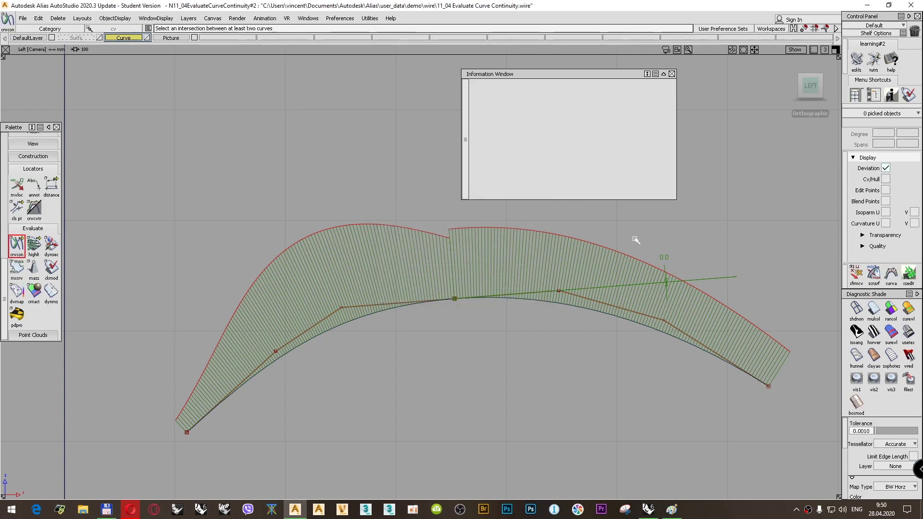
- Select the existing continuity locator on the copied join and set its display to Curvature
scroll(46, 176, "up", 10)
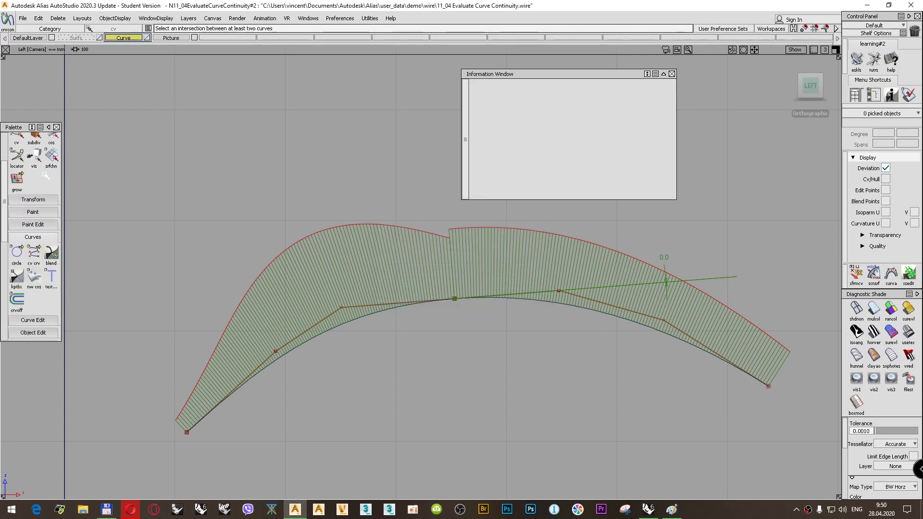
scroll(46, 177, "up", 3)
left_click(17, 214)
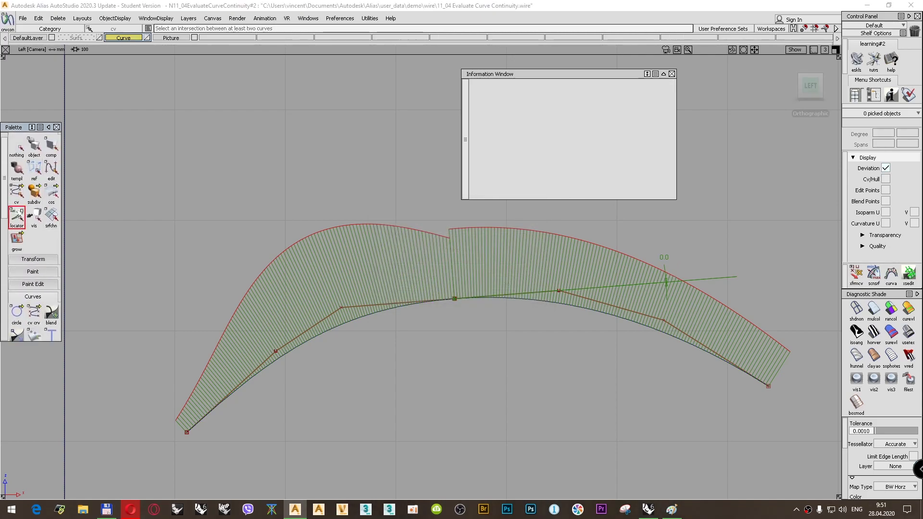
left_click(709, 281)
left_click(572, 121)
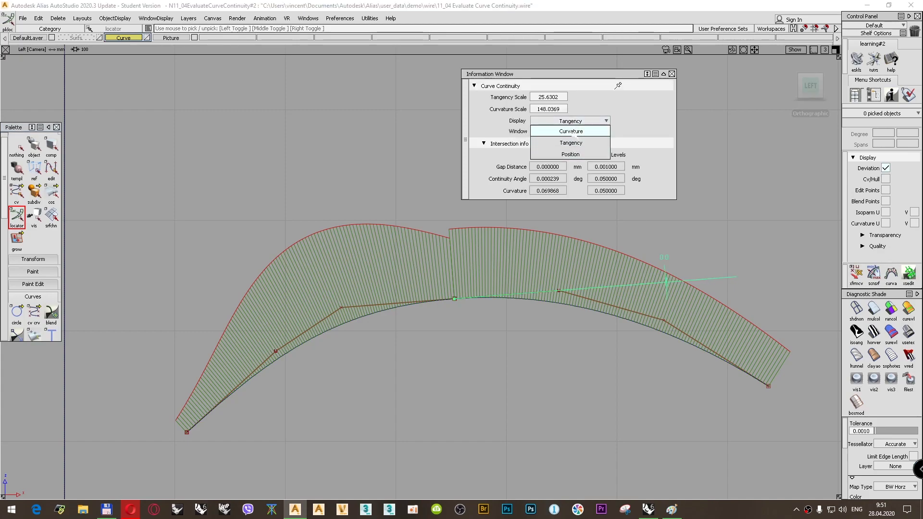
left_click(572, 131)
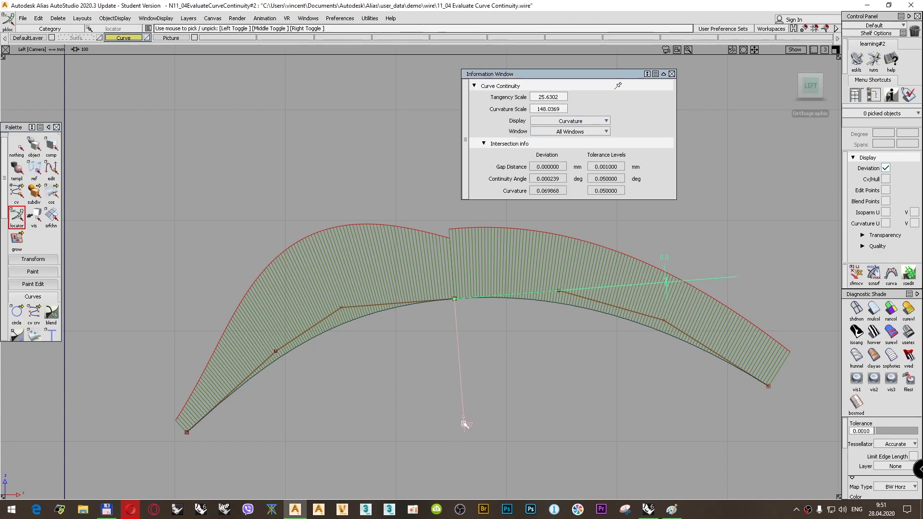
left_click(360, 190, "ctrl+shift")
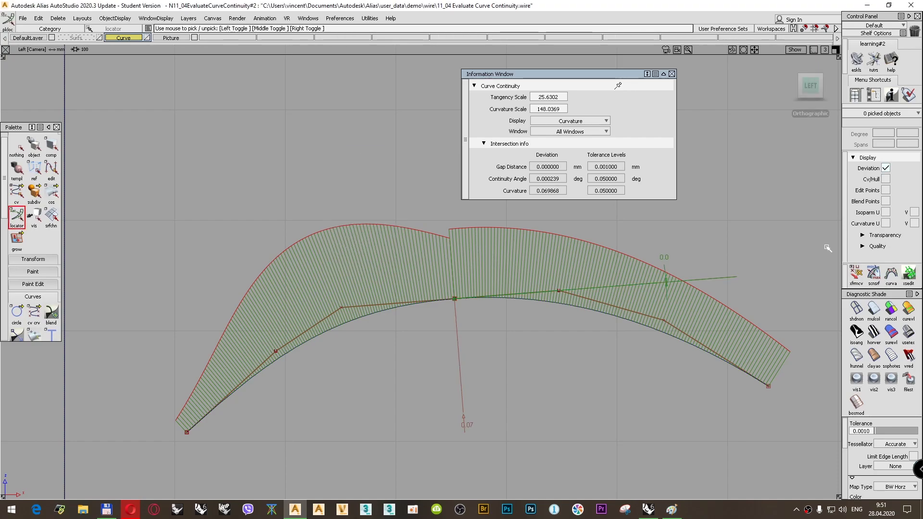
- Slide the CV before the join along its hull to about X 257.33, Z 321.85 mm to match curvature, and close the Information Window
left_click(857, 273)
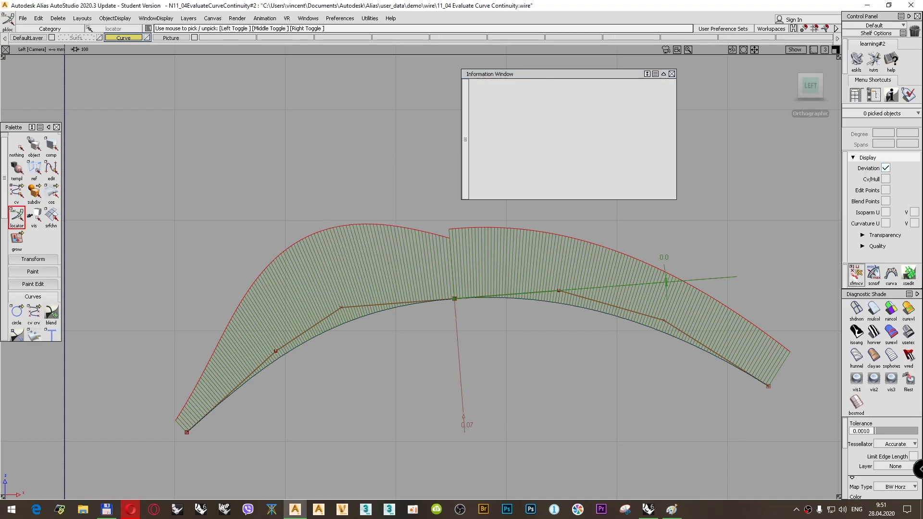
left_click(344, 308)
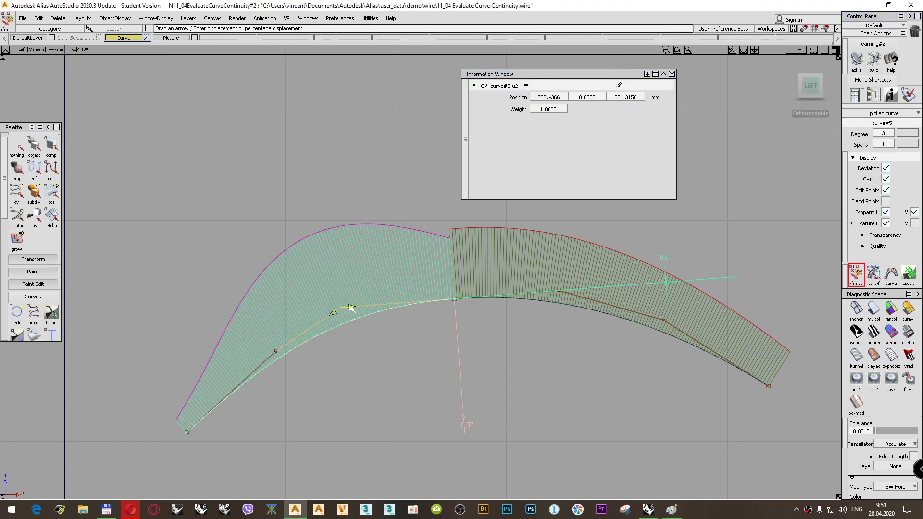
left_click_drag(352, 308, 656, 282)
left_click_drag(736, 267, 766, 261)
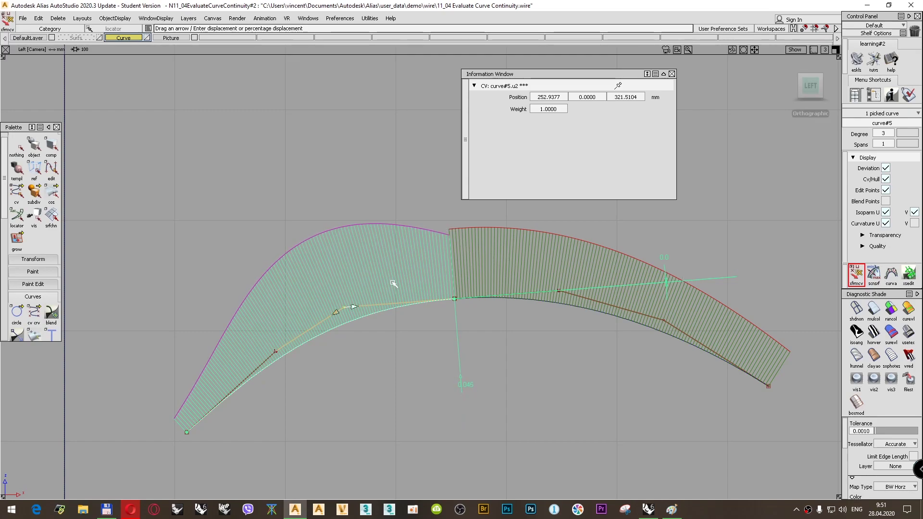
left_click_drag(353, 307, 628, 280)
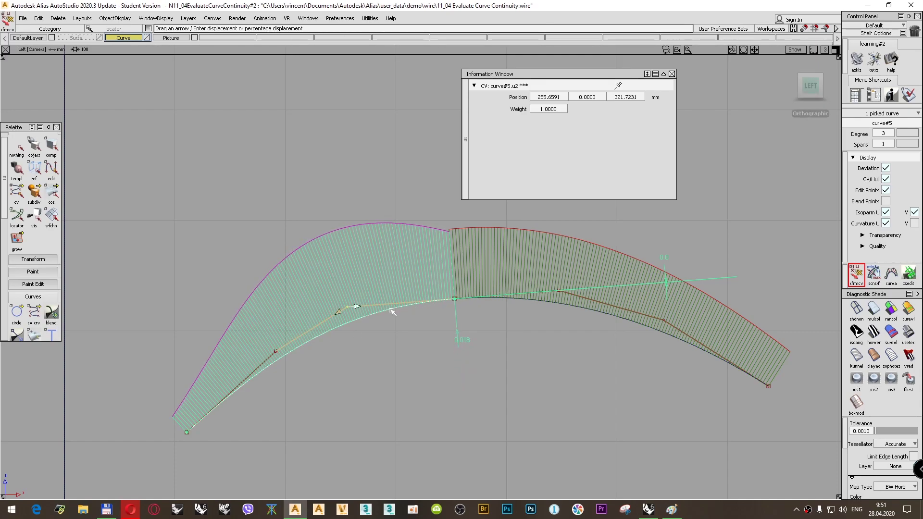
left_click_drag(357, 308, 635, 294)
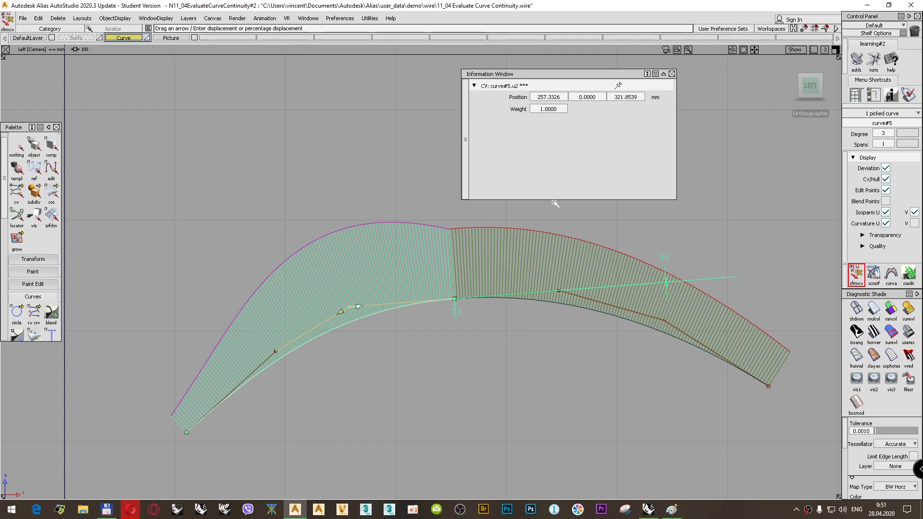
left_click(671, 73)
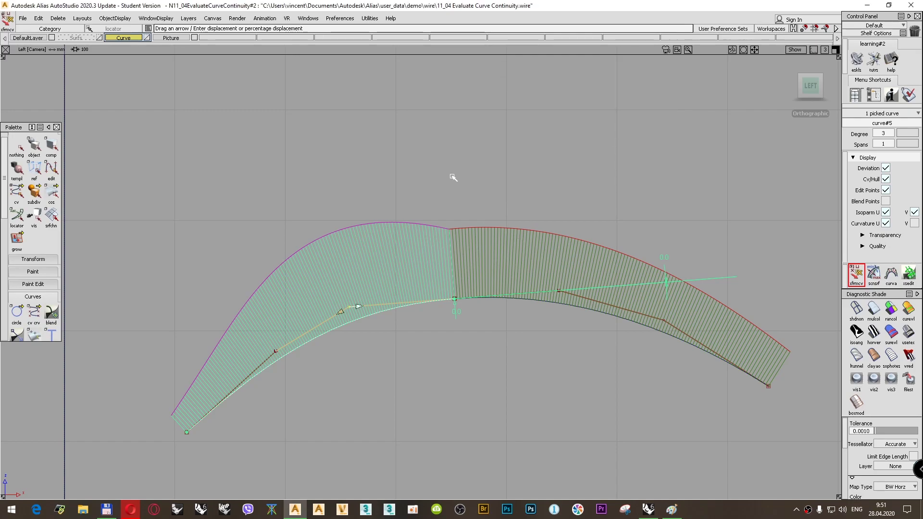
- Hide the Picture layer and delete all locators from both curve pairs in the perspective view
key("shift+alt")
right_click_drag(487, 169, 469, 200, "alt+shift")
left_click_drag(430, 174, 505, 197, "alt+shift")
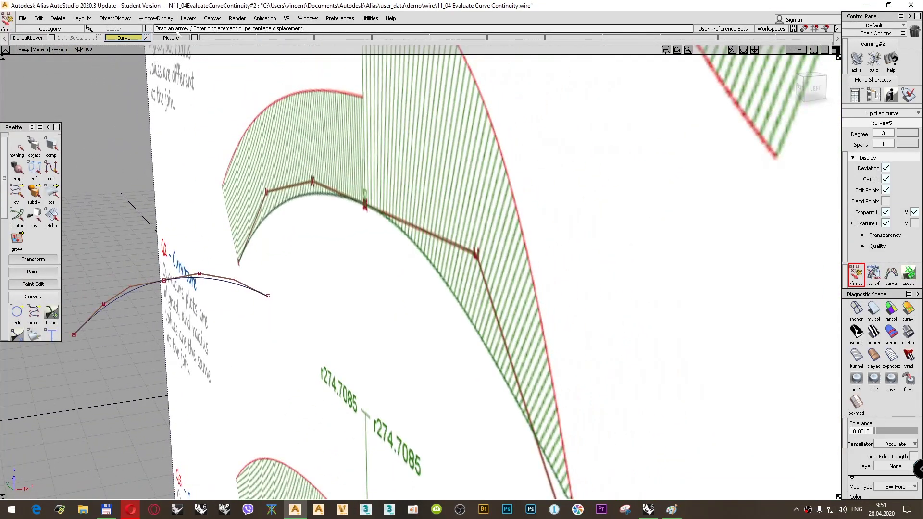
right_click_drag(250, 144, 409, 177, "alt+shift")
middle_click_drag(276, 214, 367, 211, "alt+shift")
left_click(58, 18)
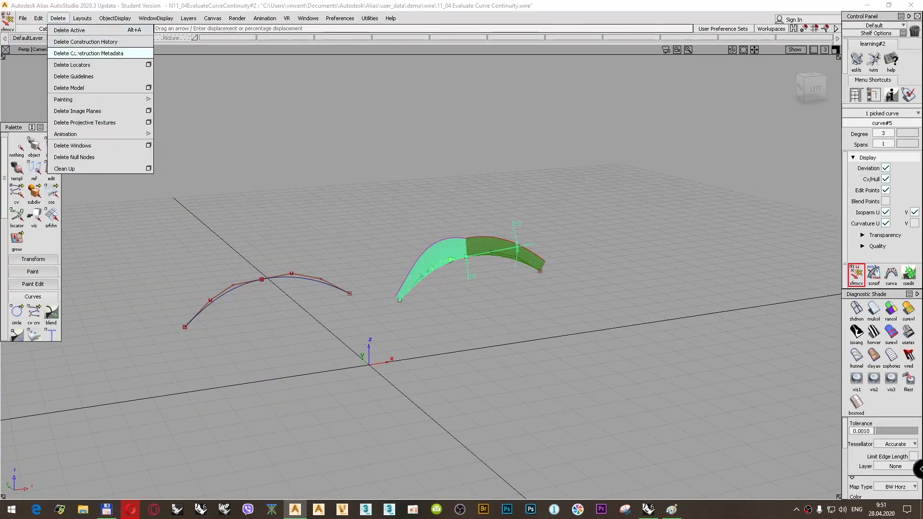
left_click(92, 65)
left_click_drag(303, 207, 307, 185, "ctrl+shift")
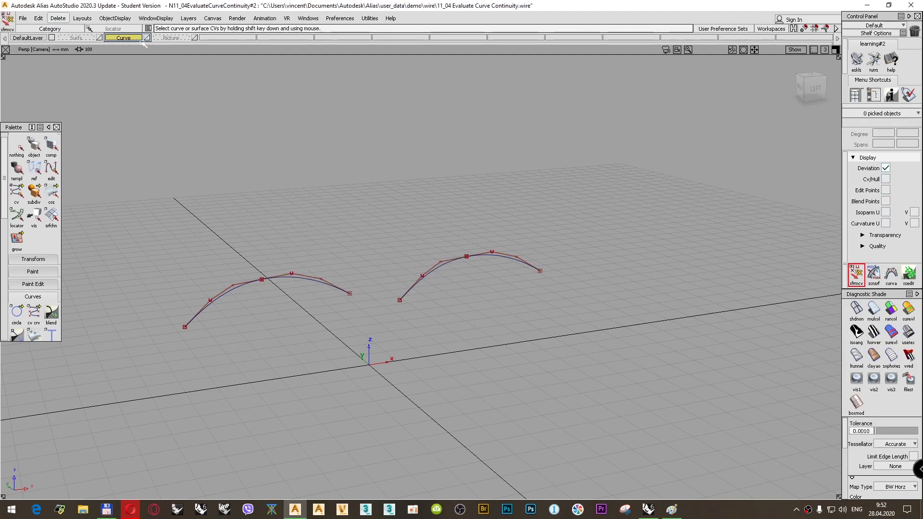
- Display the Surfs layer in place of the Curve layer
left_click(85, 37)
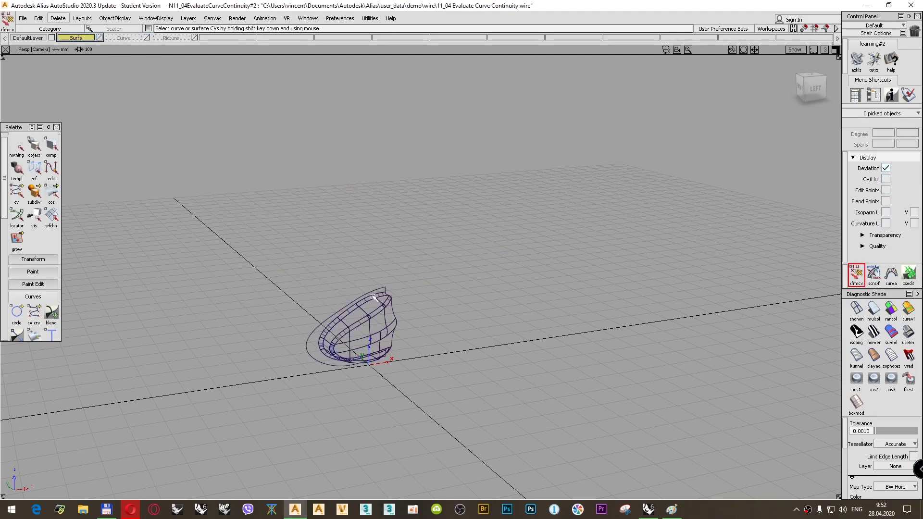
- Set up the Surface Continuity check with G1 Tangent Continuity, keeping Locator Persistence on
scroll(358, 309, "up", 5)
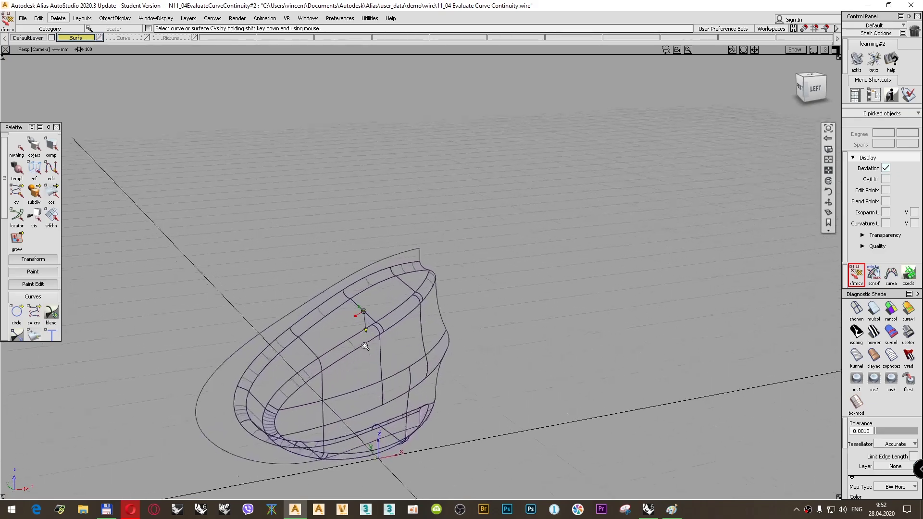
left_click_drag(365, 339, 247, 273, "alt+shift")
scroll(383, 276, "up", 3)
scroll(32, 241, "down", 10)
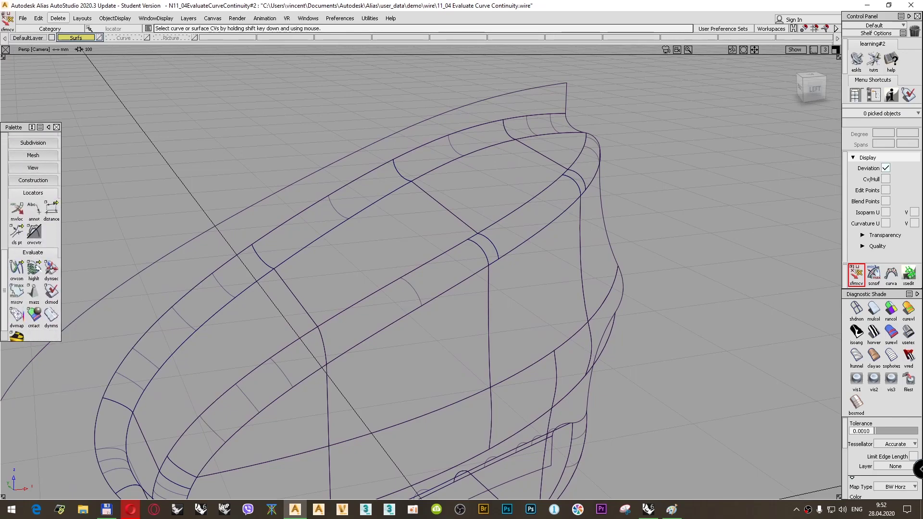
left_click_drag(17, 244, 51, 243)
double_click(16, 244)
left_click(451, 148)
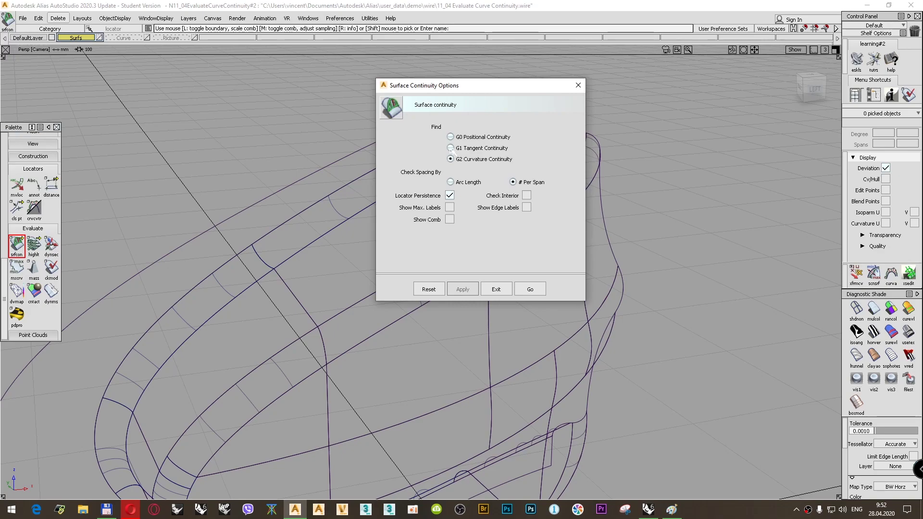
left_click(530, 289)
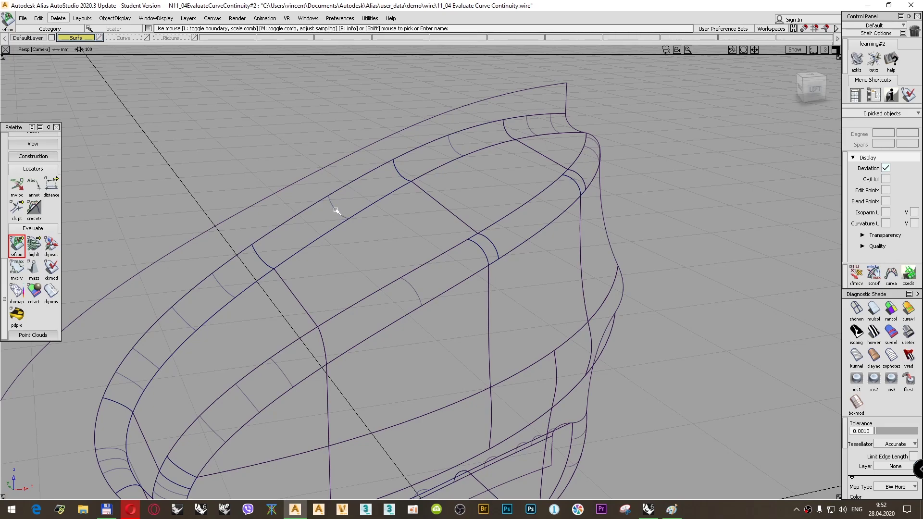
- Check tangent continuity on the four seams between neighbouring patches of the fillet band and the draft surface
left_click(262, 261)
left_click(399, 174)
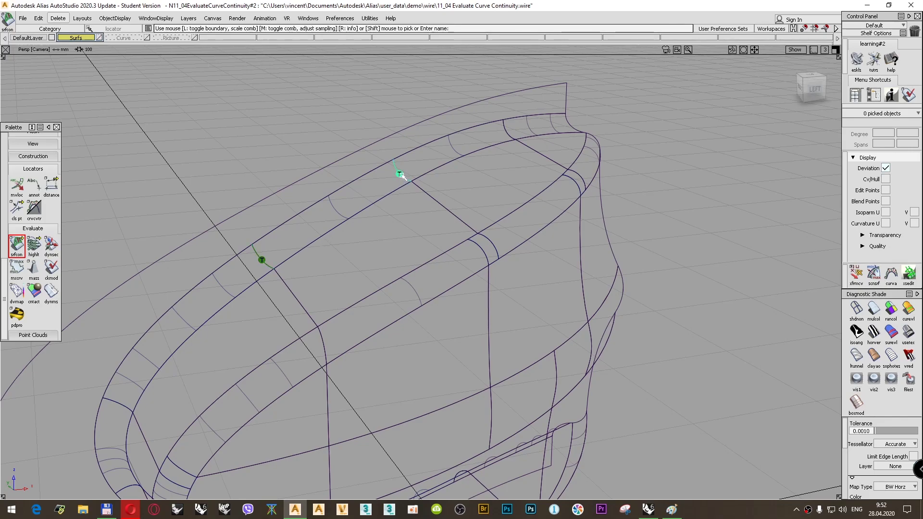
left_click(294, 293)
left_click(436, 205)
- Duplicate the outer V=0 edges of the two adjoining fillet surfaces as curves with Duplicate Type No rebuild
scroll(51, 215, "up", 10)
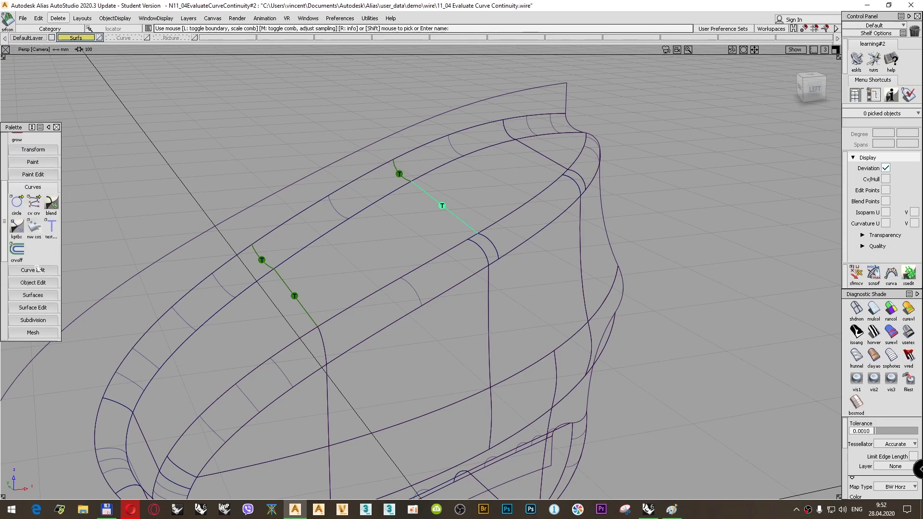
left_click(33, 258)
scroll(33, 270, "down", 2)
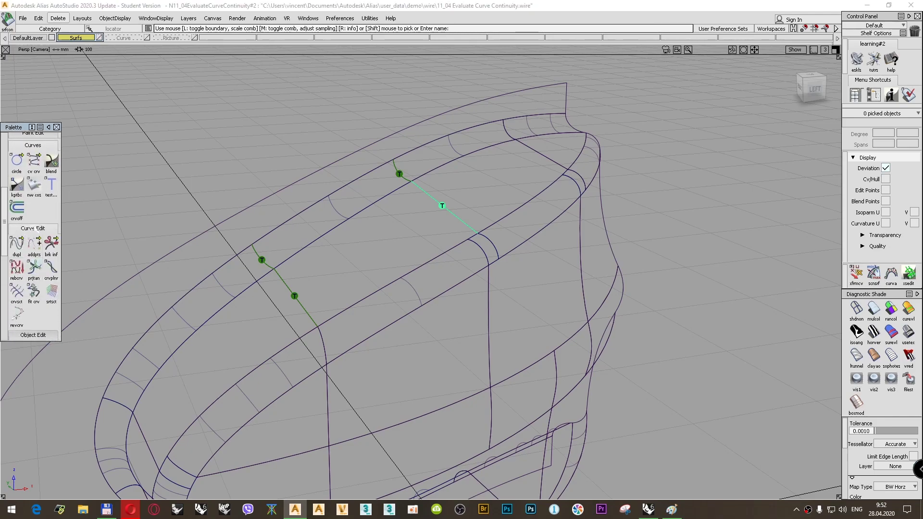
double_click(17, 243)
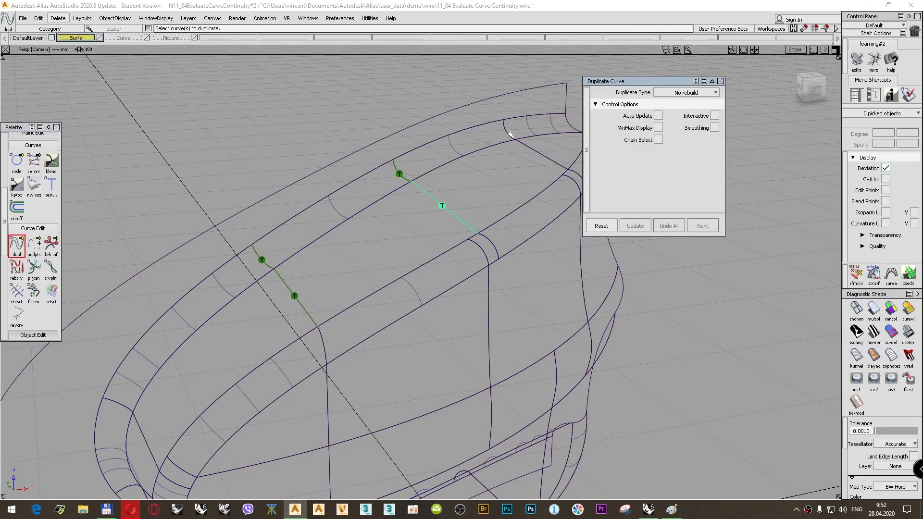
left_click(306, 211)
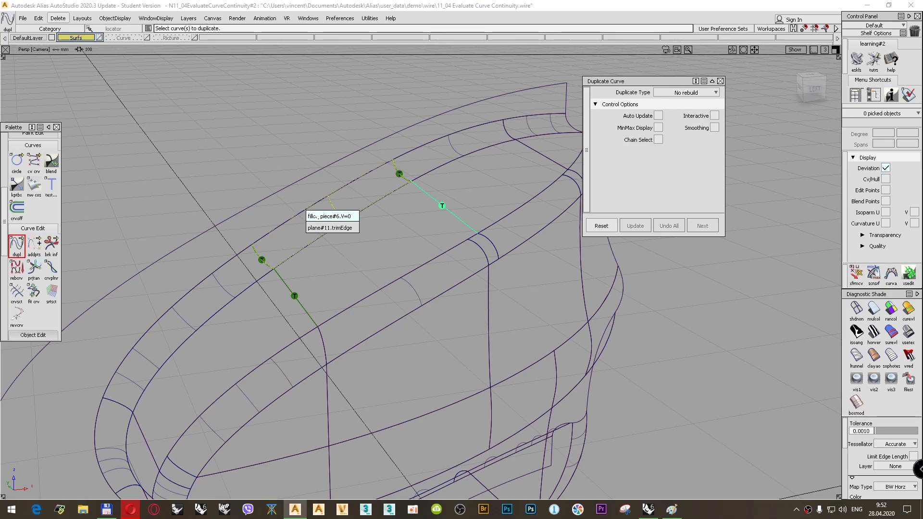
left_click(316, 216)
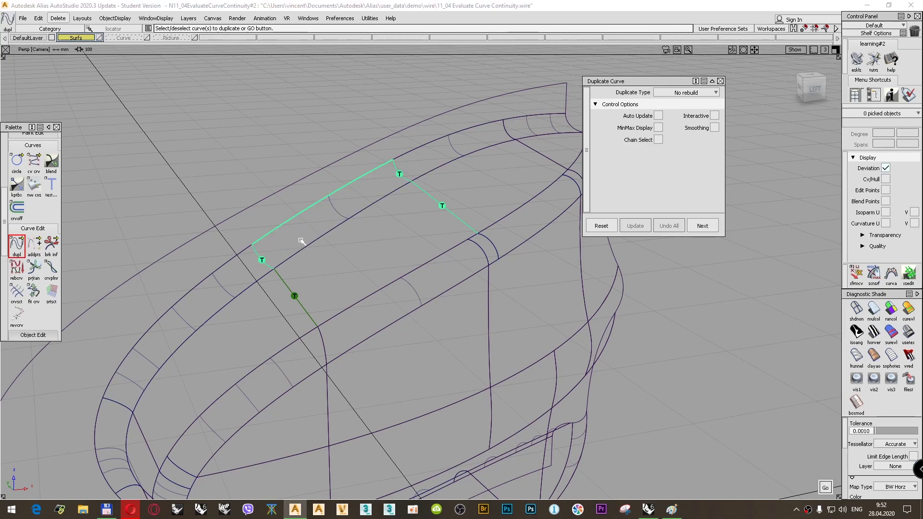
key("Return")
left_click(243, 251)
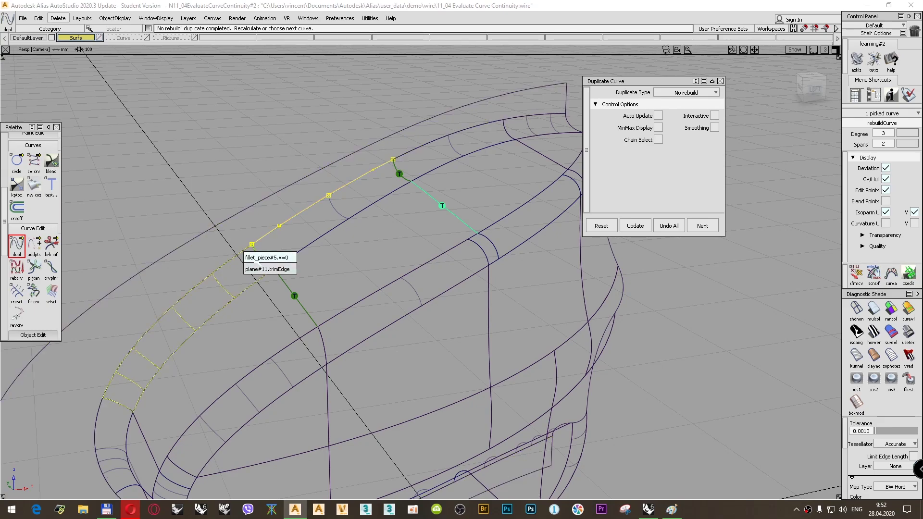
left_click(257, 257)
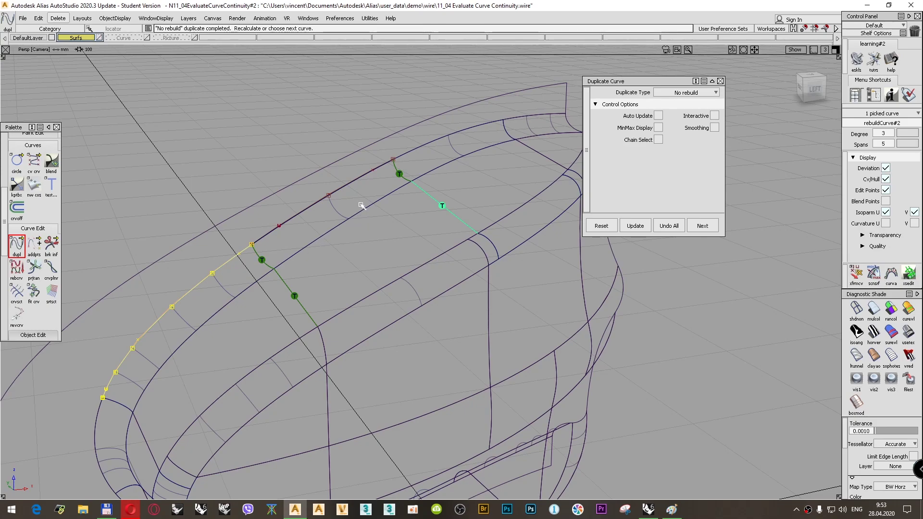
left_click_drag(336, 137, 353, 222, "ctrl+shift")
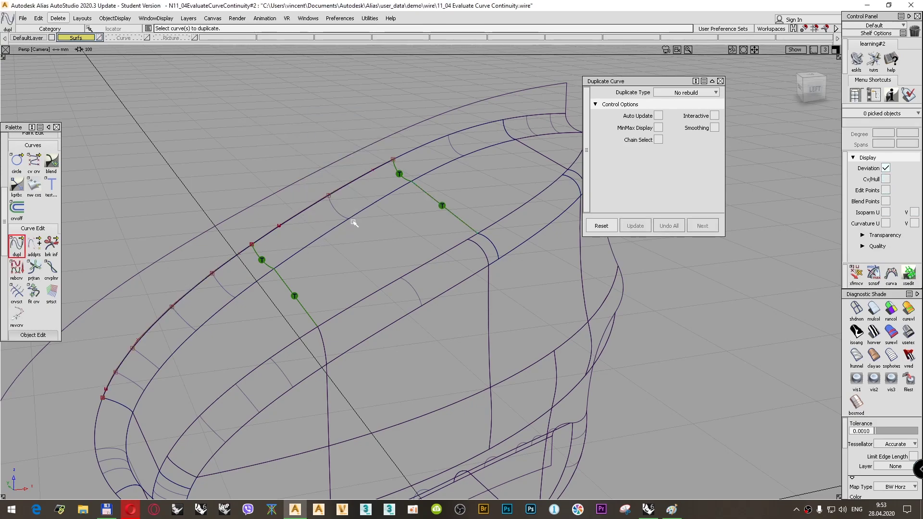
- Duplicate the two inner edges where the fillet surfaces meet the draft surfaces, and close the Duplicate Curve options
left_click(358, 215)
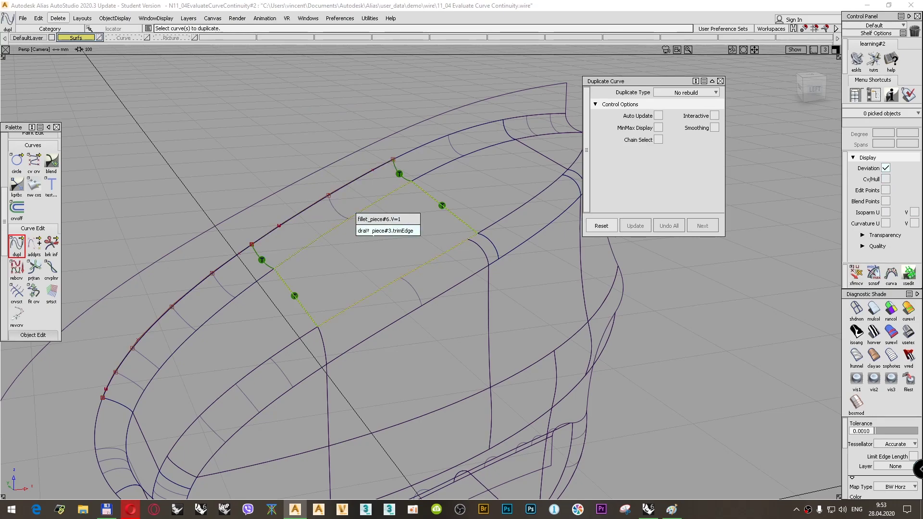
left_click(370, 219)
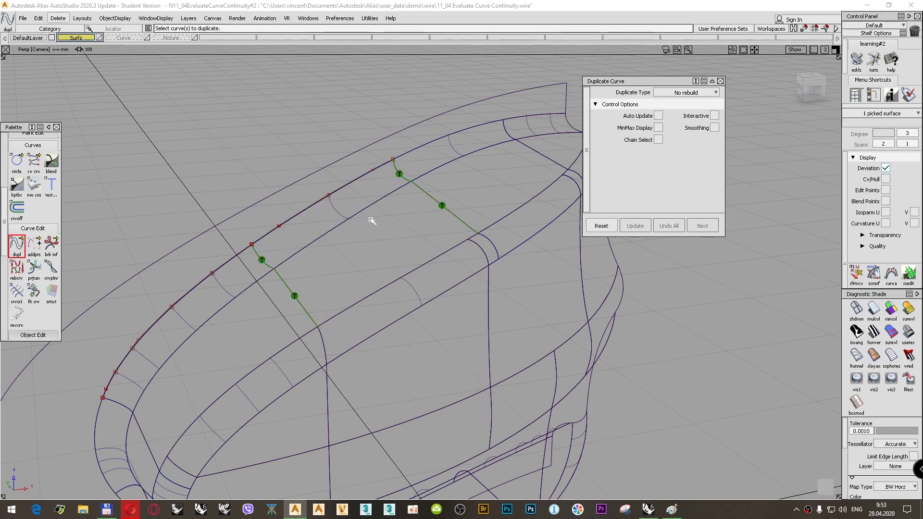
left_click(254, 287)
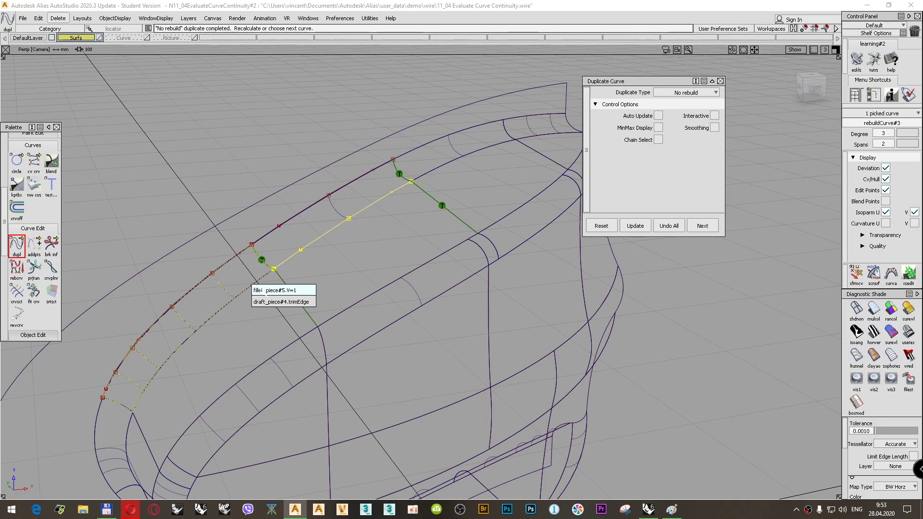
left_click(263, 293)
left_click_drag(293, 289, 336, 137, "alt+shift")
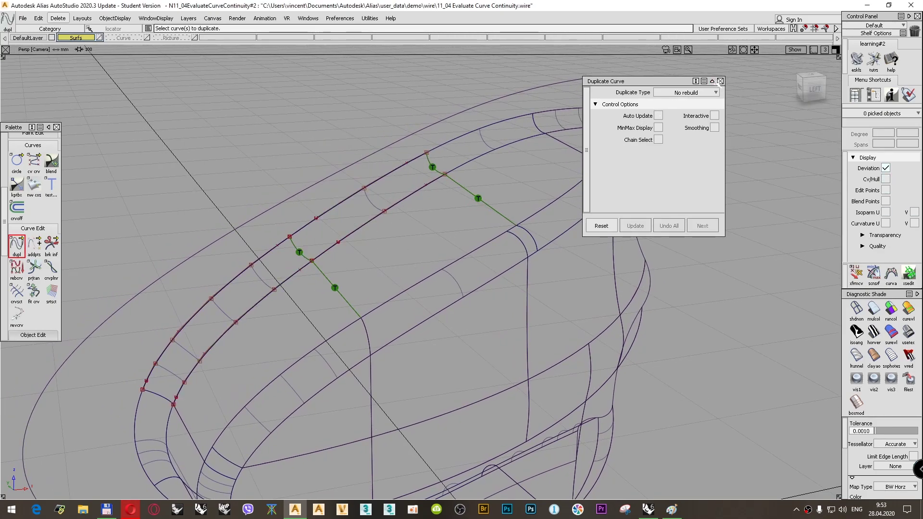
left_click(720, 81)
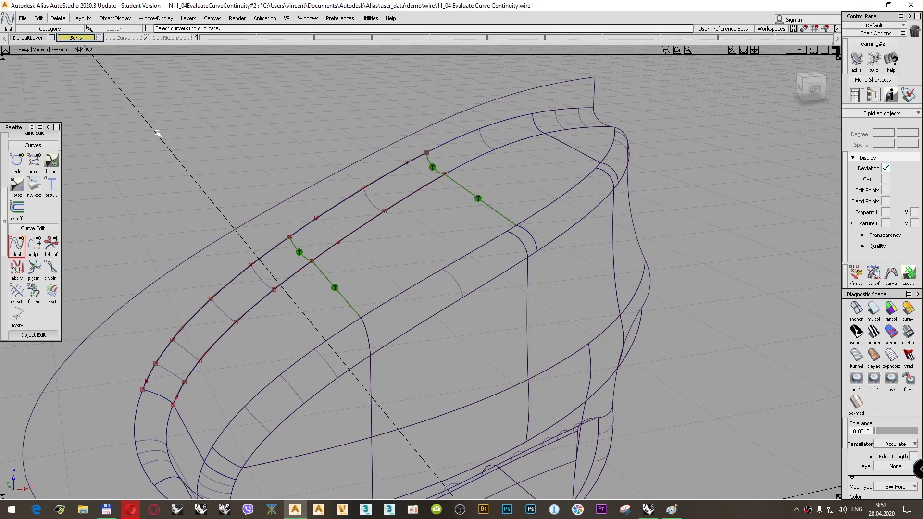
- Pick the four duplicated curves and hide all unselected geometry
left_click_drag(156, 123, 208, 164, "ctrl+shift")
left_click_drag(360, 285, 175, 191)
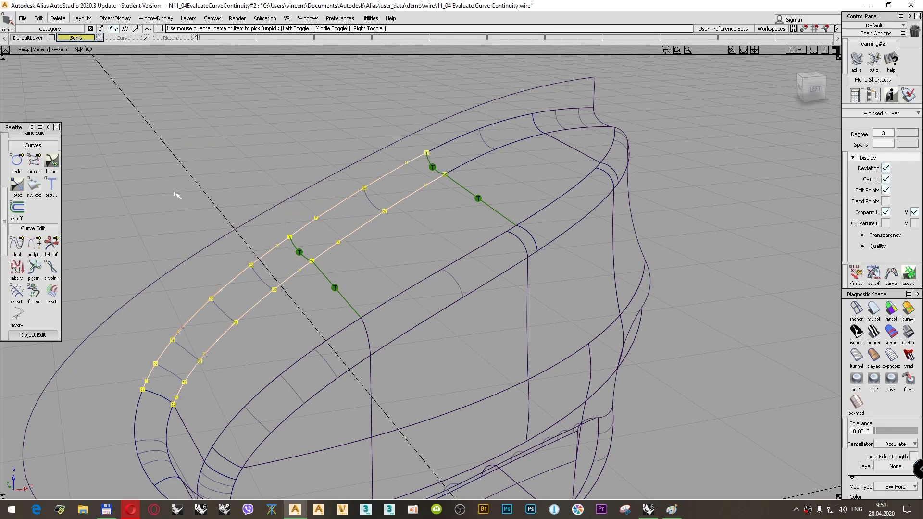
scroll(890, 68, "down", 3)
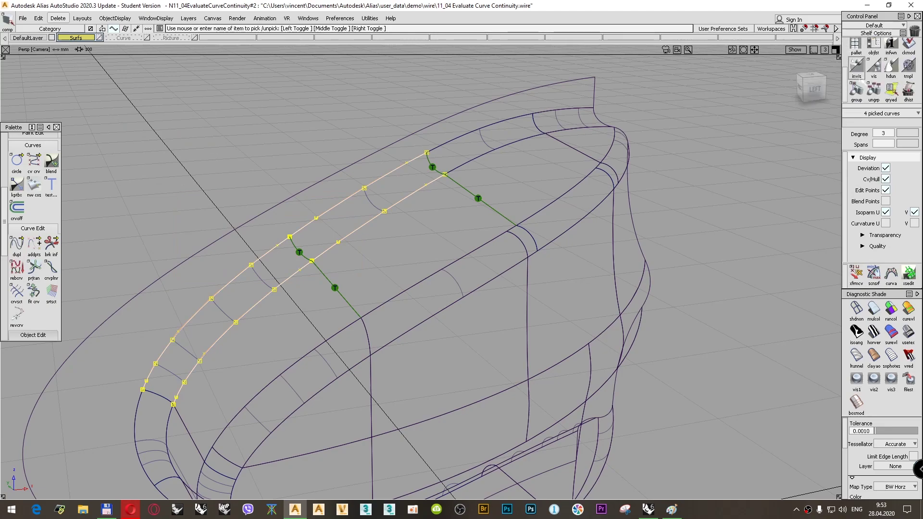
left_click(890, 68)
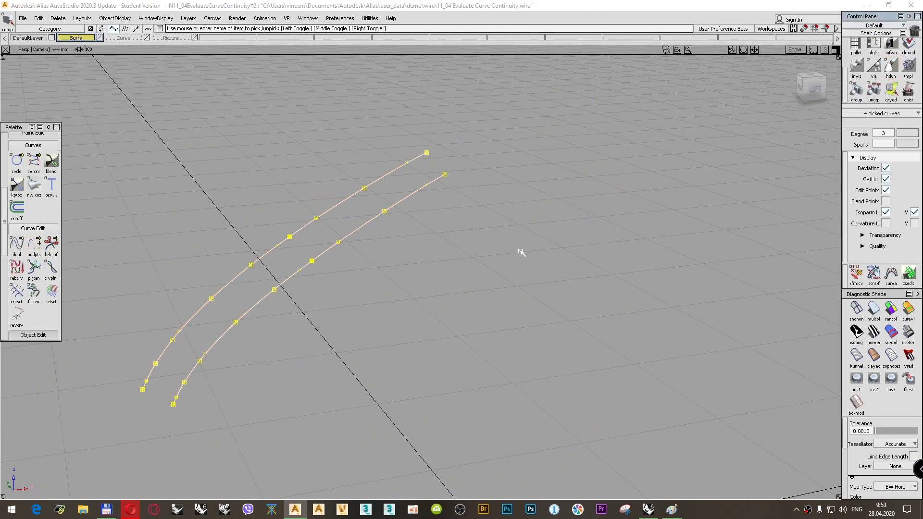
- Turn off the CV/Hull and Edit Points display of the four curves and deselect them
left_click_drag(493, 257, 626, 283, "alt+shift")
left_click(885, 179)
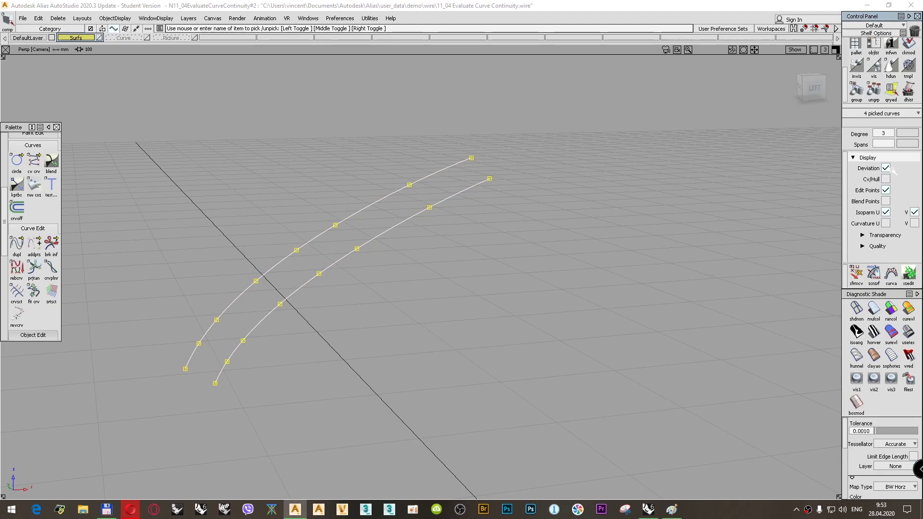
left_click(885, 190)
left_click_drag(341, 163, 505, 261, "ctrl+shift")
right_click_drag(504, 261, 431, 284, "alt+shift")
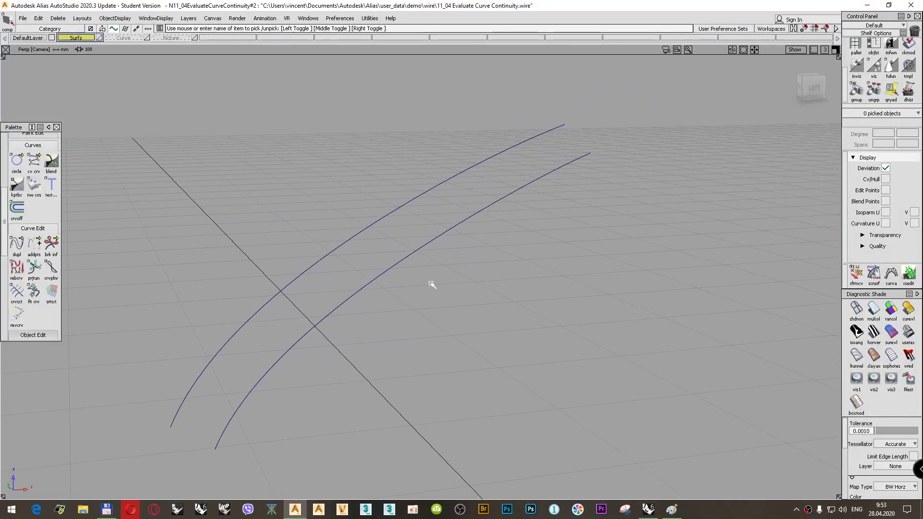
- Pick the two shorter curves beyond the joins, turn on their Edit Points display, and clear the selection
left_click_drag(507, 291, 522, 250, "ctrl+shift")
left_click_drag(535, 203, 508, 147)
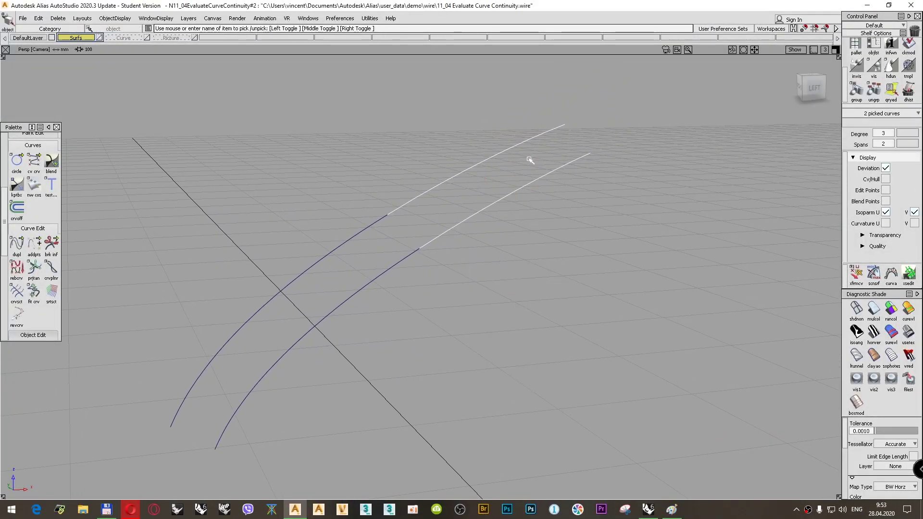
left_click(886, 190)
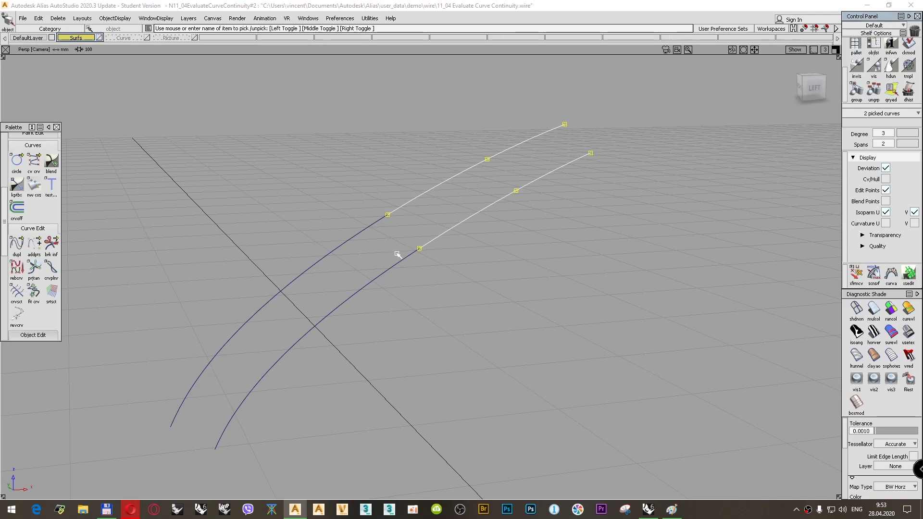
mouse_move(497, 291)
left_mouse_down("ctrl+shift")
mouse_move(523, 295)
mouse_move(504, 279)
left_mouse_up("ctrl+shift")
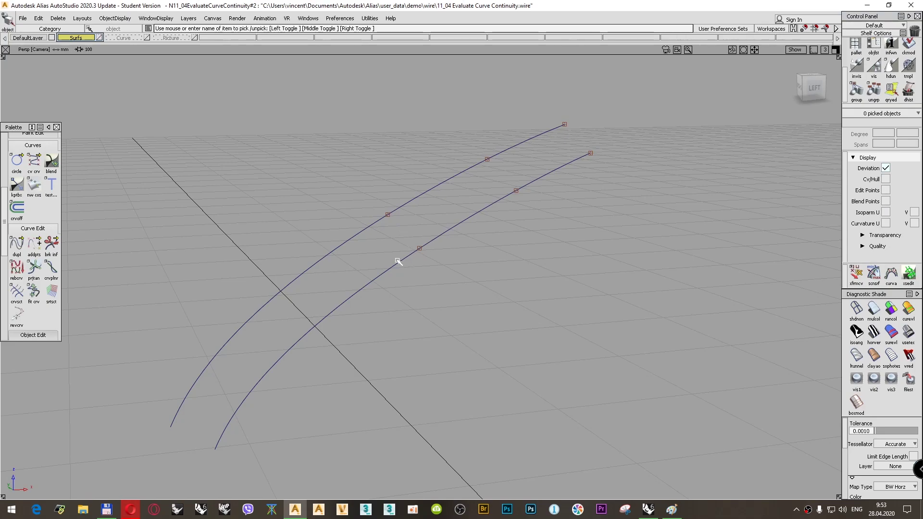
- Add a Curve Continuity locator with Position display and Locator Persistence at the join of the inner curve pair
scroll(41, 249, "down", 3)
scroll(41, 249, "down", 5)
left_click_drag(16, 245, 52, 245)
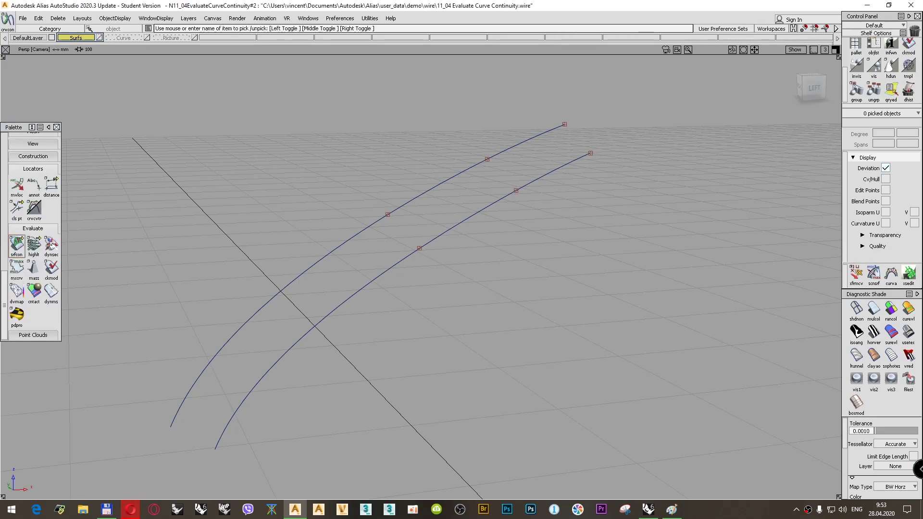
double_click(16, 246)
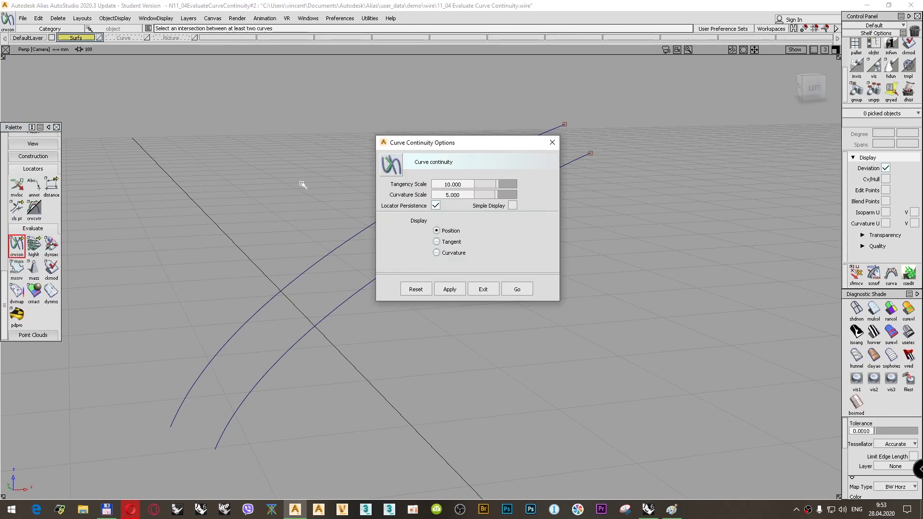
left_click(513, 289)
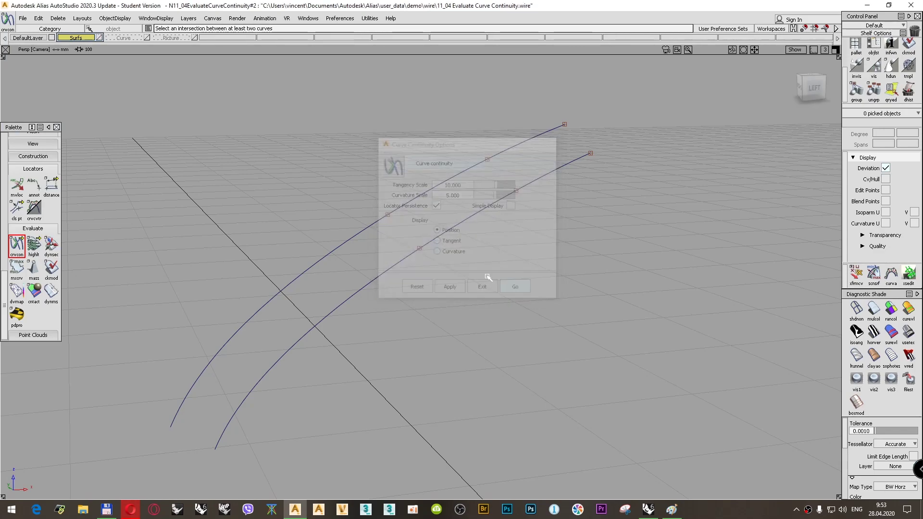
left_click(420, 250)
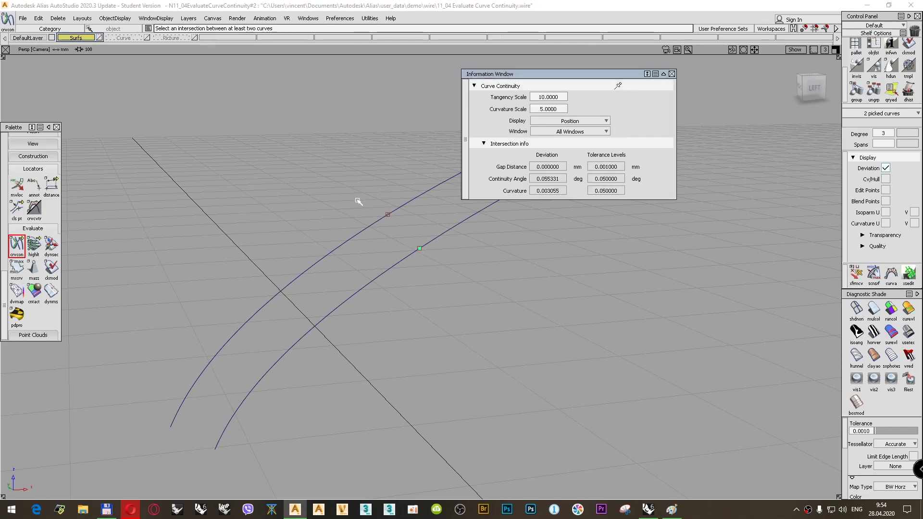
- Set the inner join locator's display to Tangency and move the Information Window clear of the curves
left_click_drag(600, 168, 687, 191)
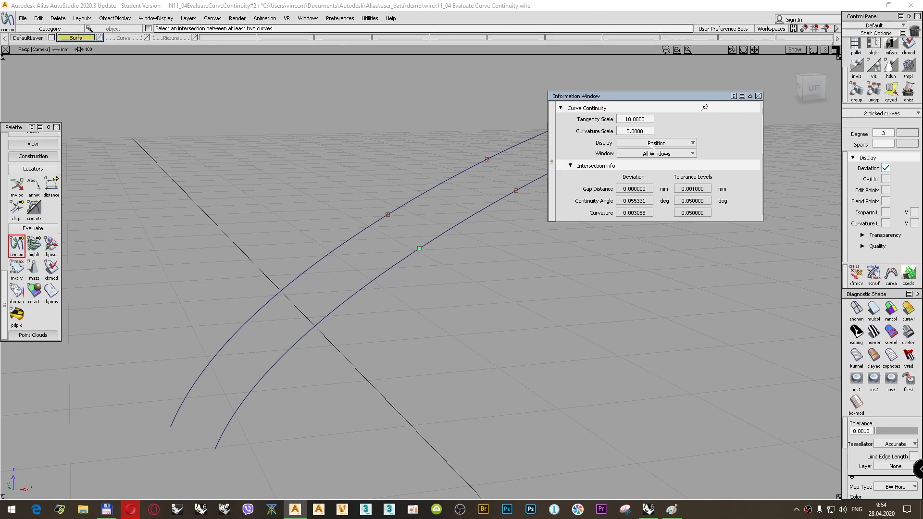
left_click(651, 143)
left_click(656, 166)
left_click_drag(625, 96, 628, 186)
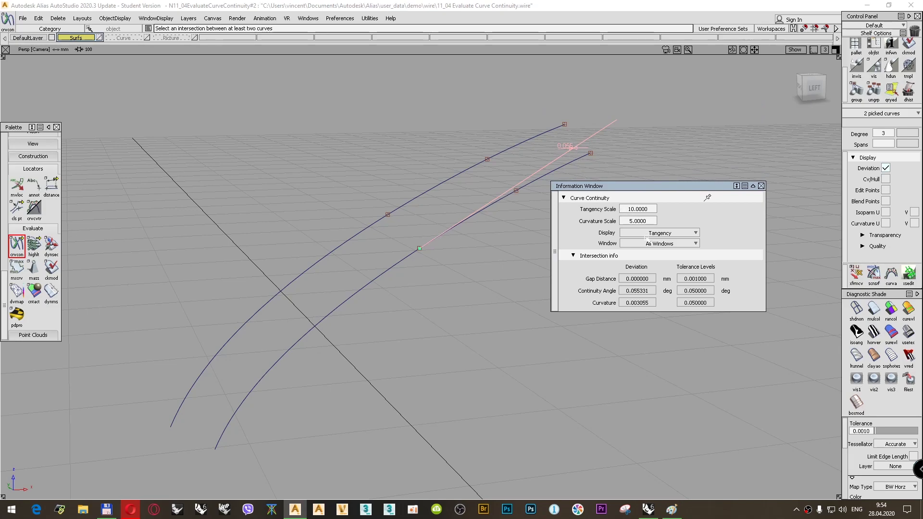
- Try the Curvature display on the inner join locator, return it to Tangency, and deselect the locator
left_click(647, 234)
left_click(654, 244)
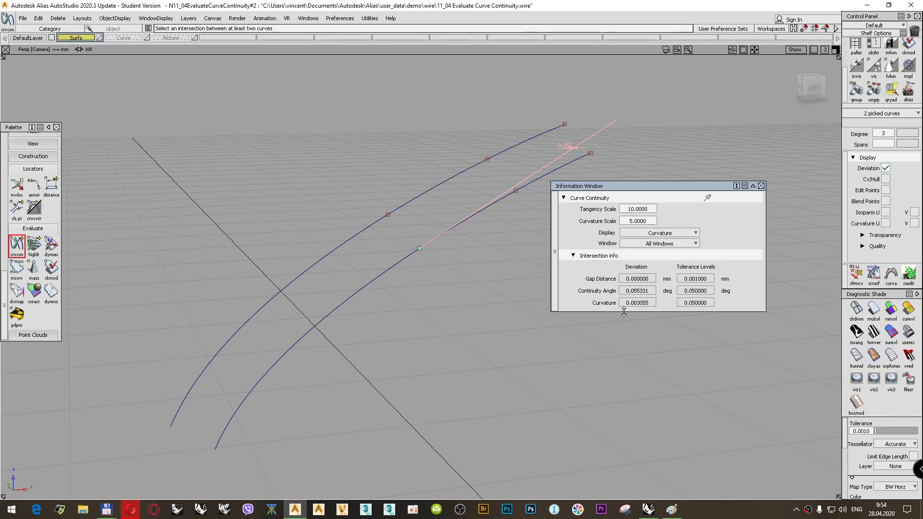
left_click(644, 234)
left_click(656, 234)
left_click(652, 232)
left_click(656, 257)
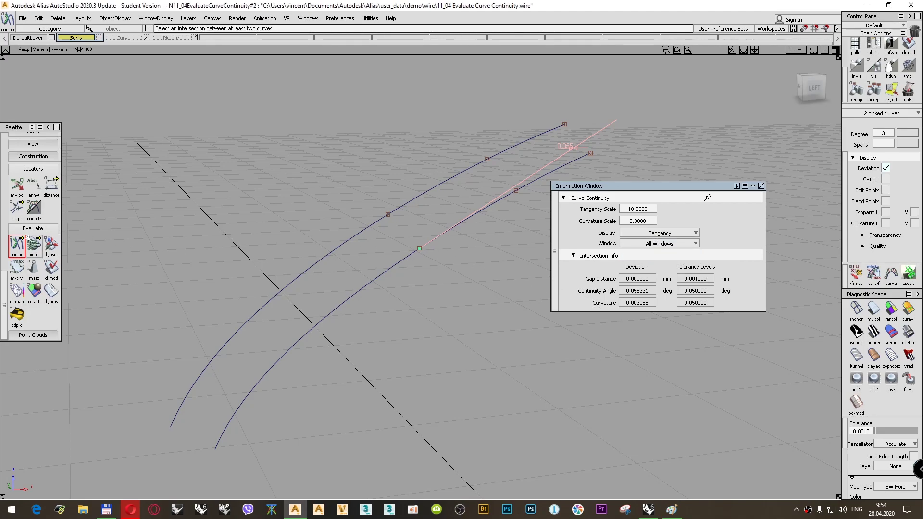
left_click(365, 223)
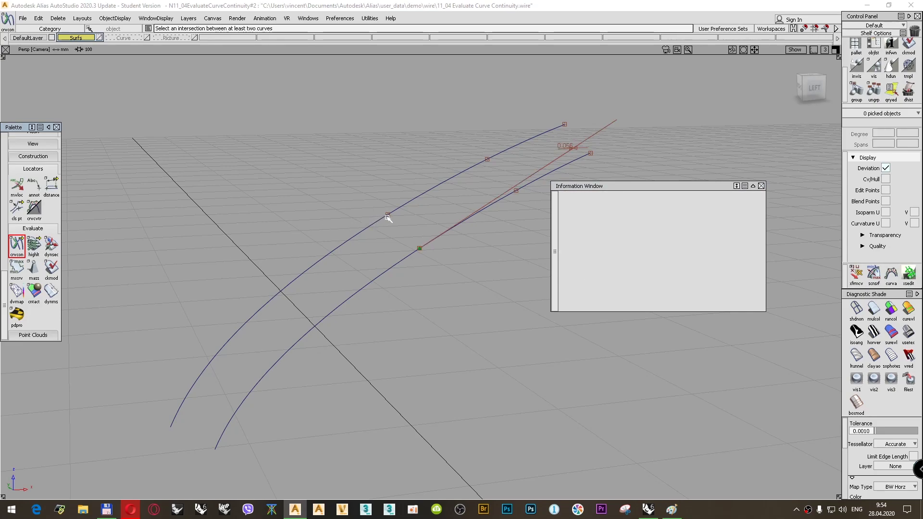
- Add a Curve Continuity locator with Locator Persistence at the join of the outer curve pair and set its display to Tangency
double_click(17, 246)
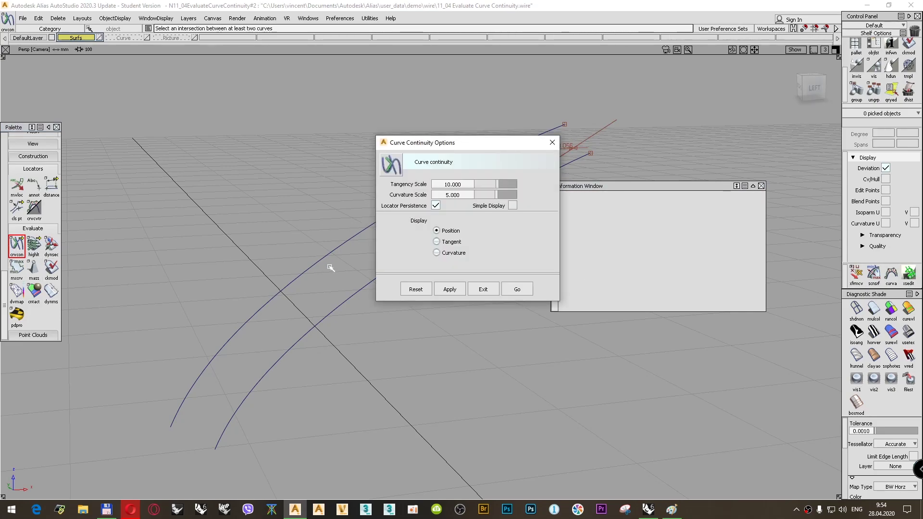
left_click(517, 289)
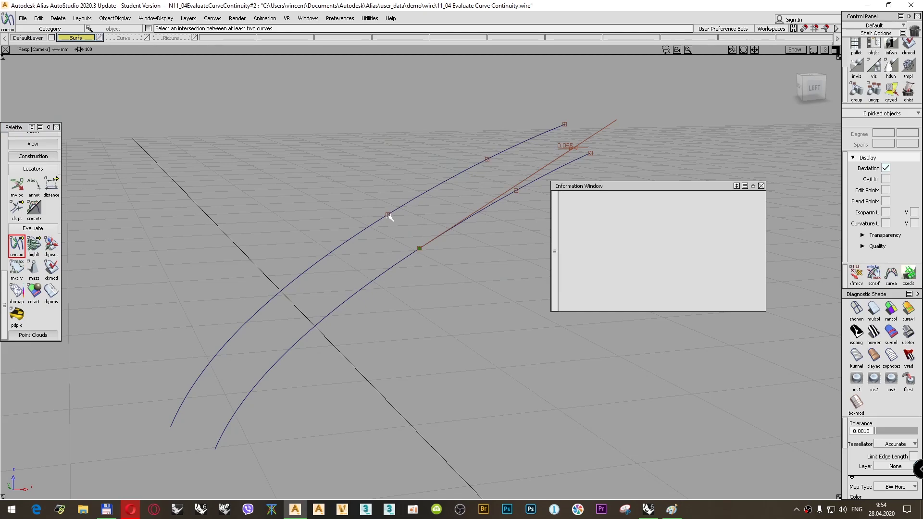
left_click(388, 216)
left_click(675, 233)
left_click(670, 255)
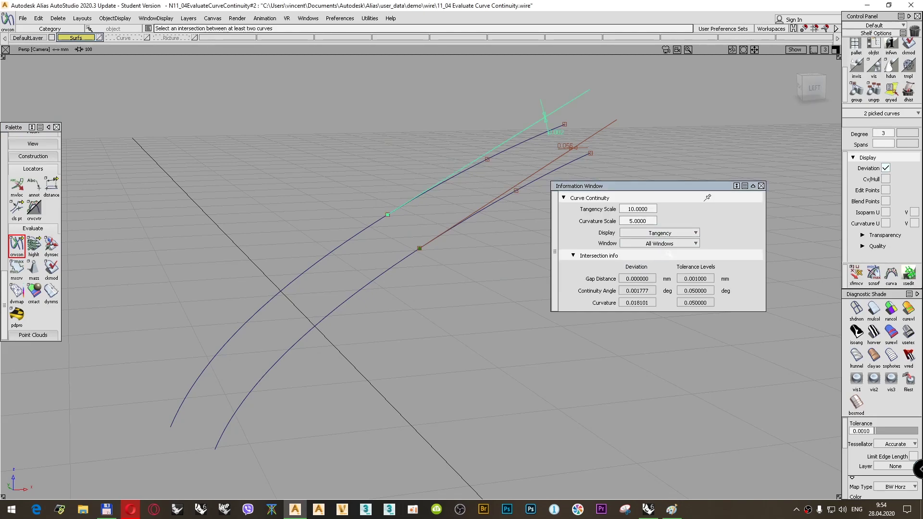
- Set the outer join locator's display to Curvature, deselect the locator, and close the Information Window
left_click(658, 233)
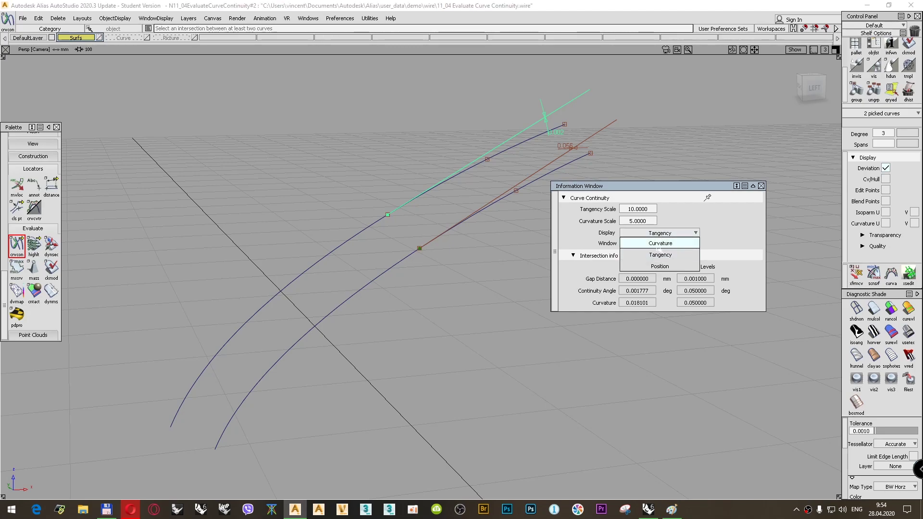
left_click(660, 243)
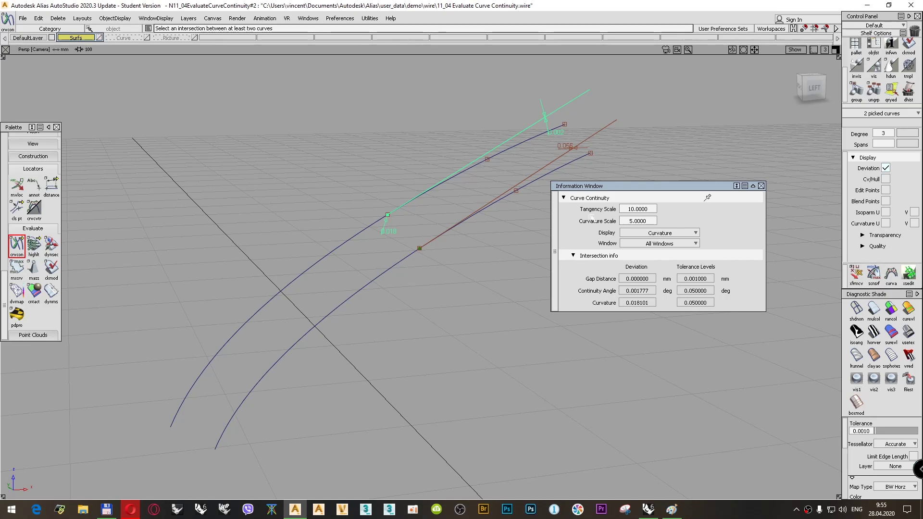
left_click_drag(17, 246, 51, 245)
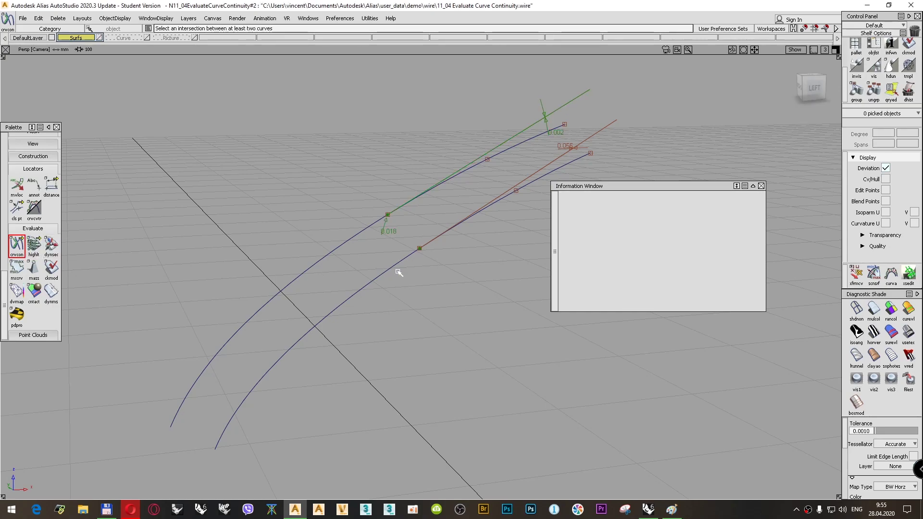
left_click(761, 186)
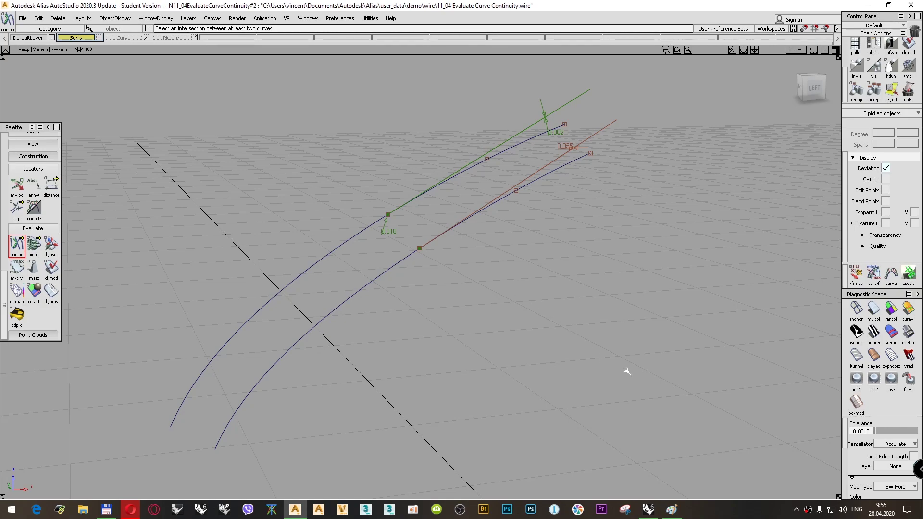
left_click(730, 513)
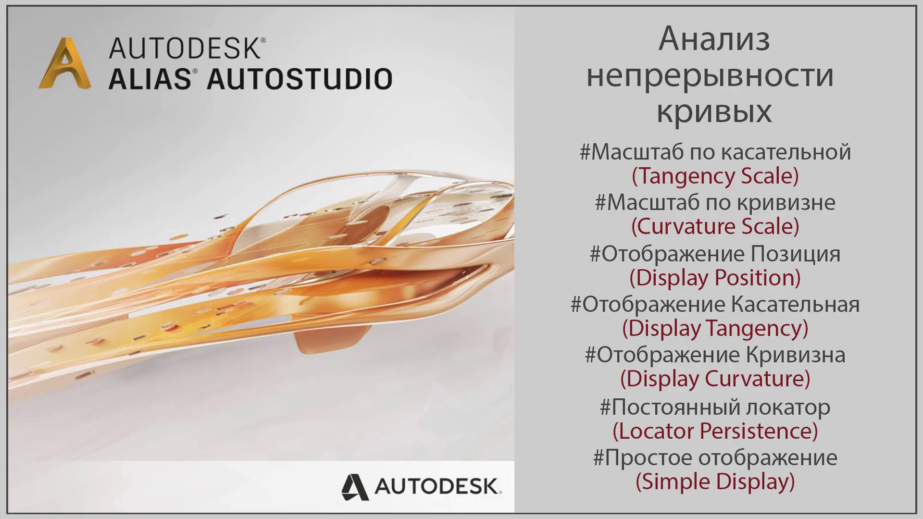